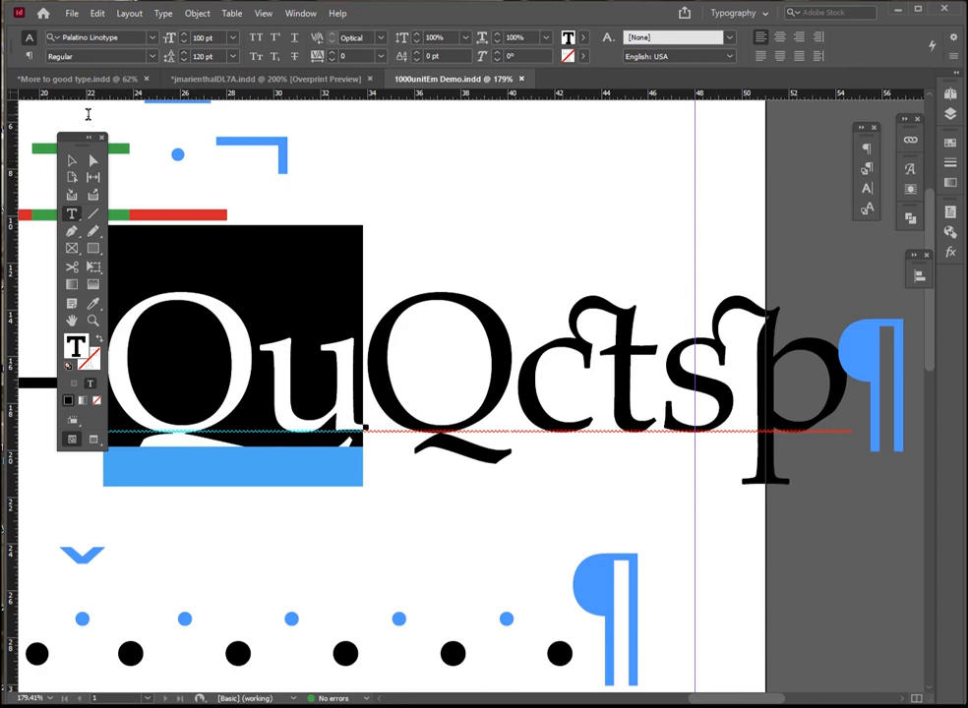
Check which OpenType features are applied to the selected Qu ligature
left_click(952, 39)
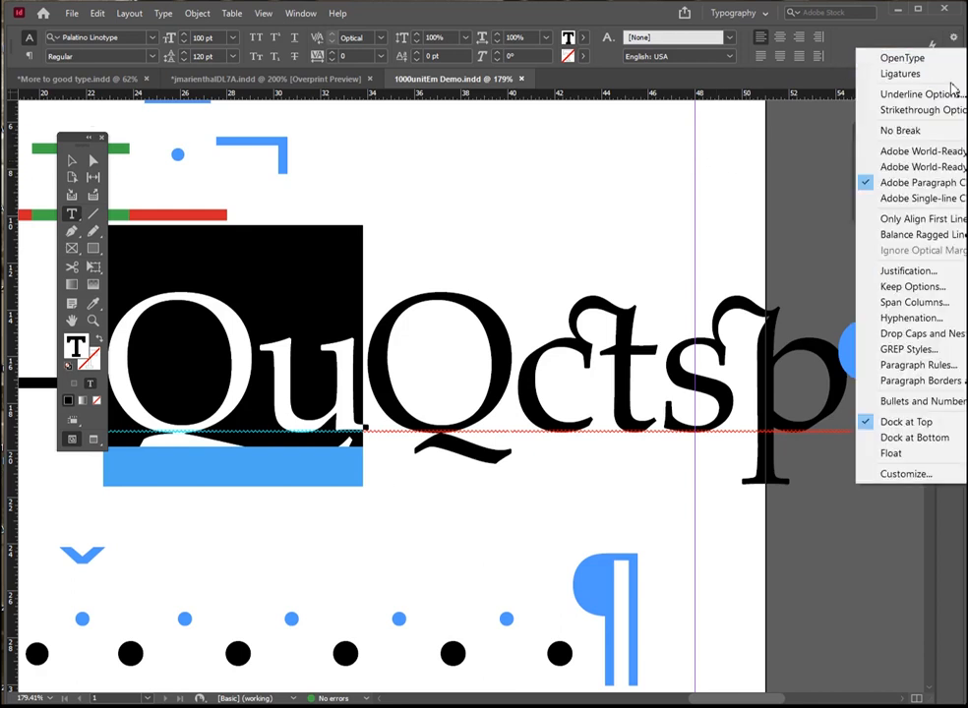
mouse_move(902, 58)
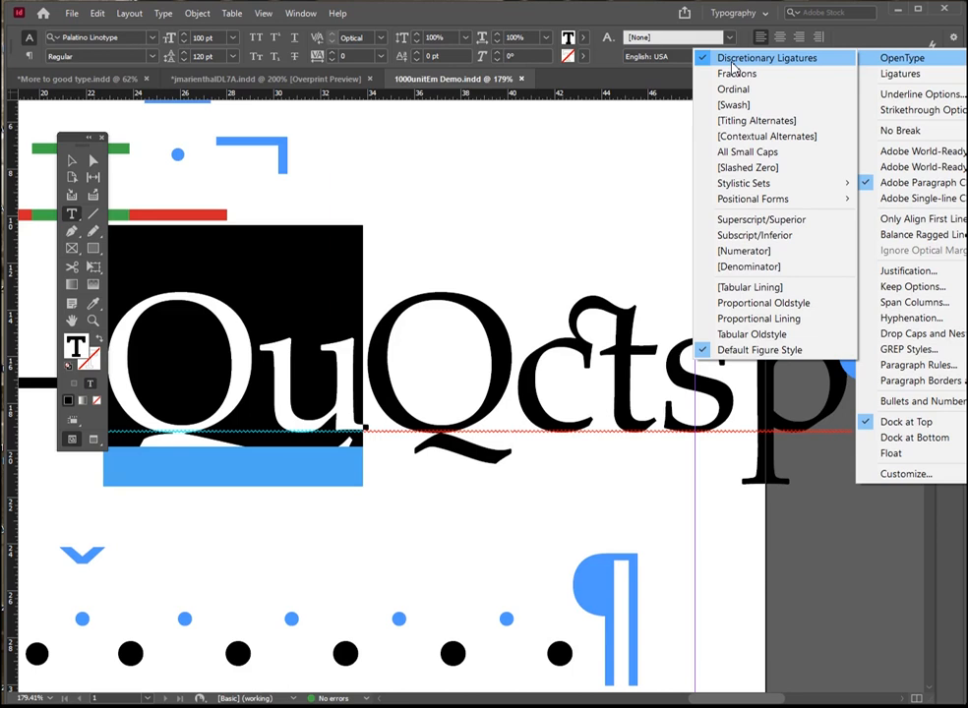
left_click(625, 11)
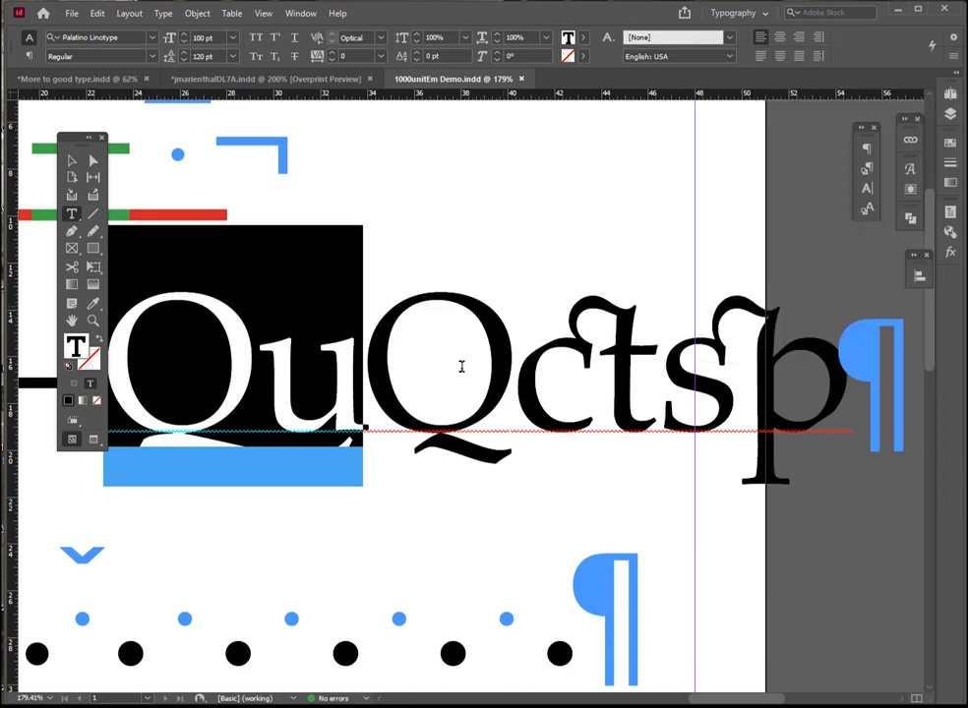
Insert a u directly after the second Q in the 100 pt line
left_click(398, 372)
left_click(510, 430)
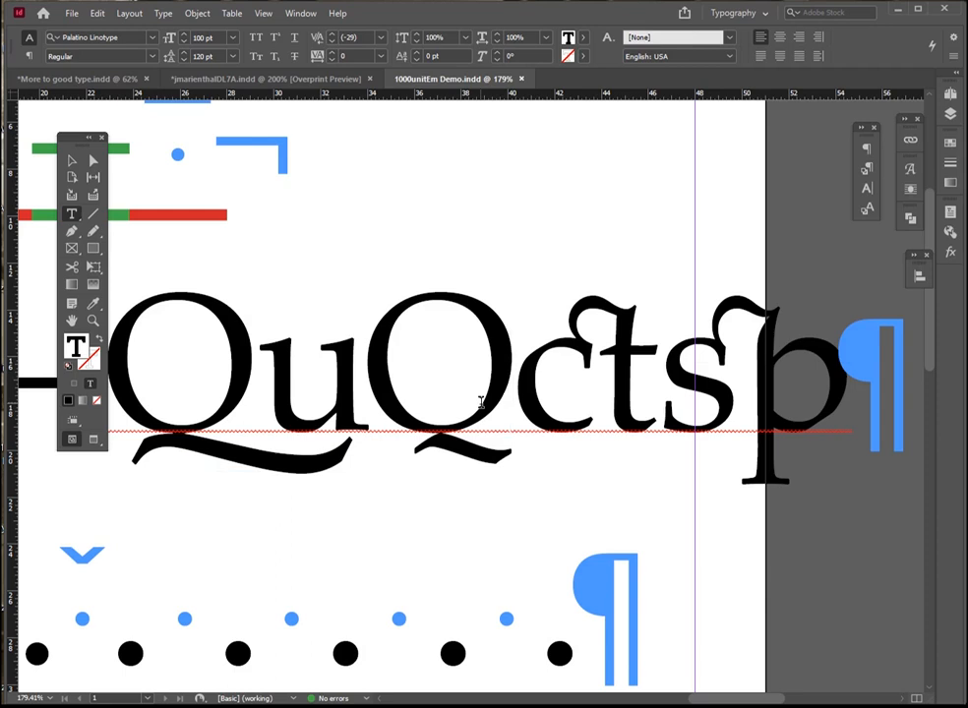
type("u")
Show the glyph alternates for the second Qu and turn off Discretionary Ligatures for that pair
left_click_drag(559, 421, 383, 381)
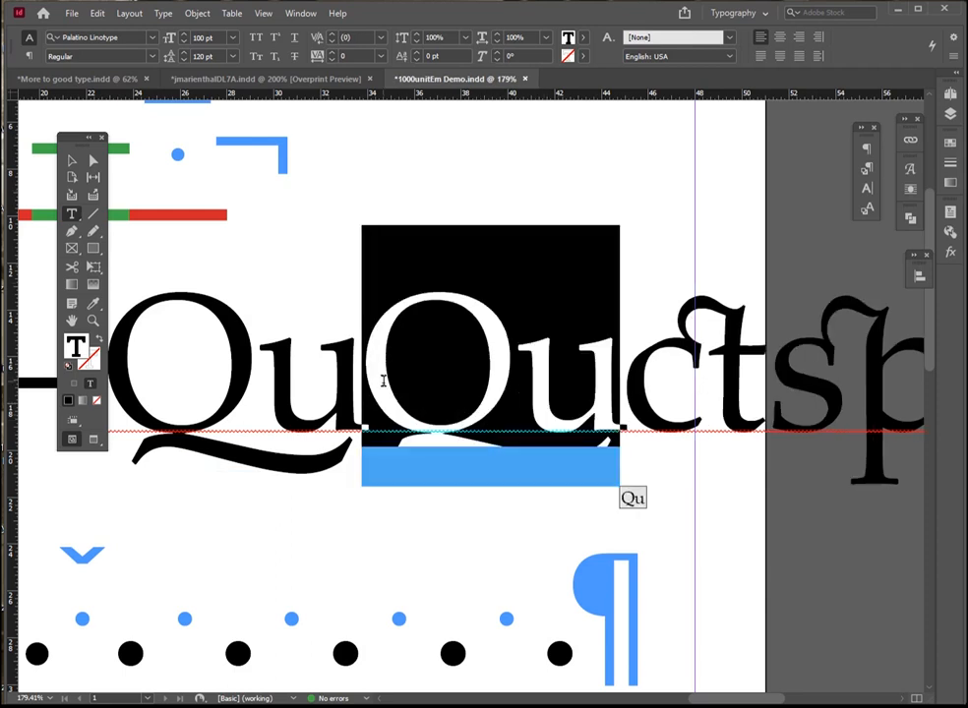
left_click(909, 169)
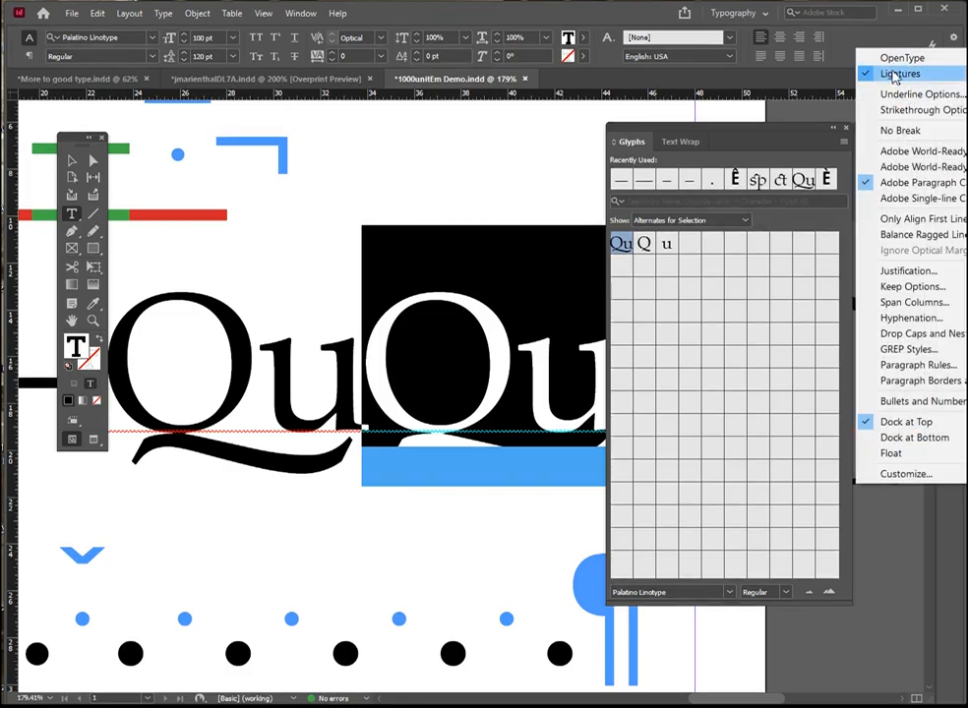
mouse_move(901, 59)
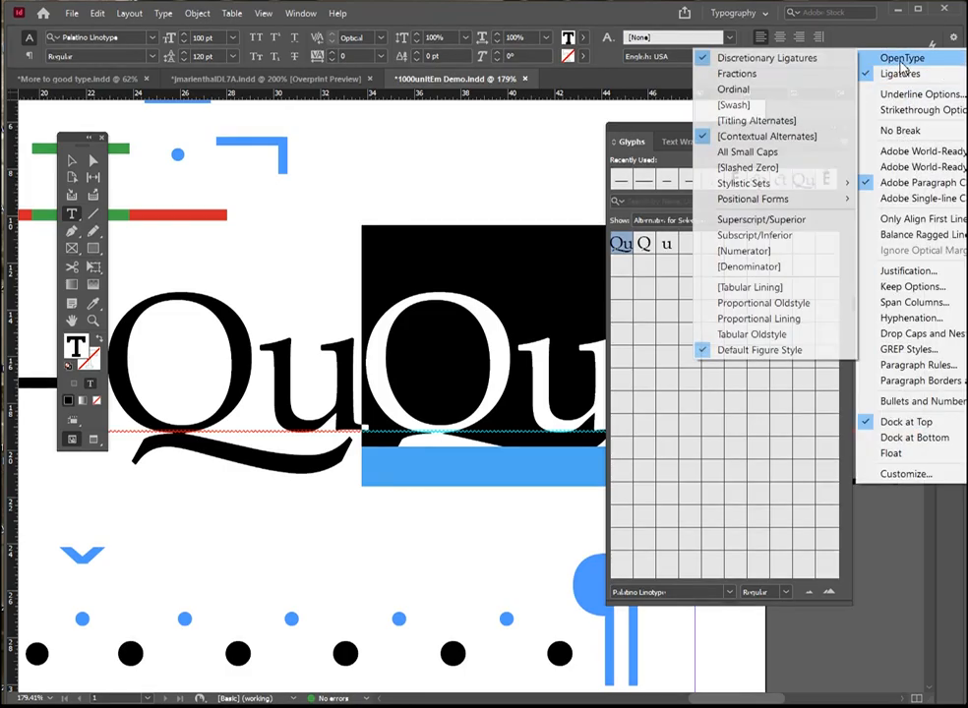
left_click(702, 64)
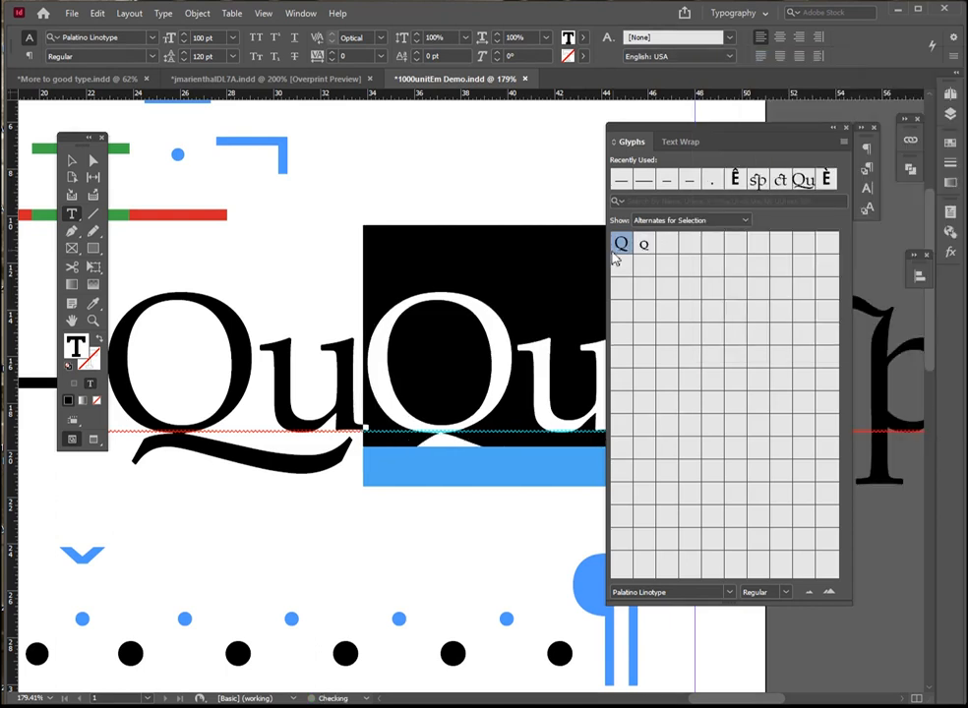
Select the second Q and u individually, and the first Qu as one ligature, to compare their glyph alternates
left_click(531, 346)
left_click_drag(415, 367, 477, 378)
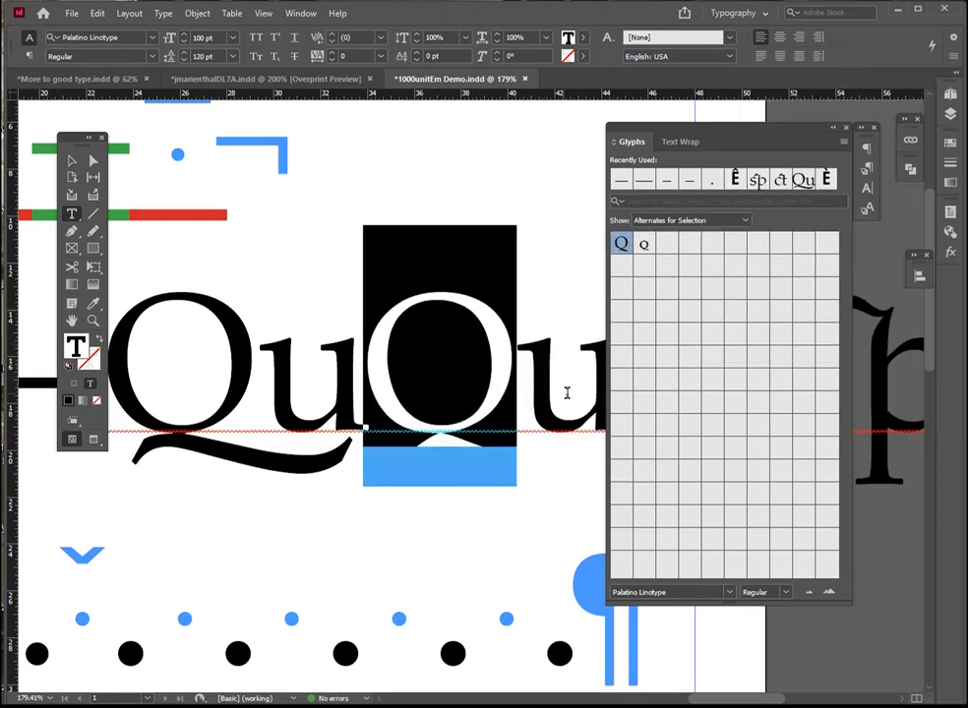
left_click_drag(564, 392, 582, 394)
type("Qu")
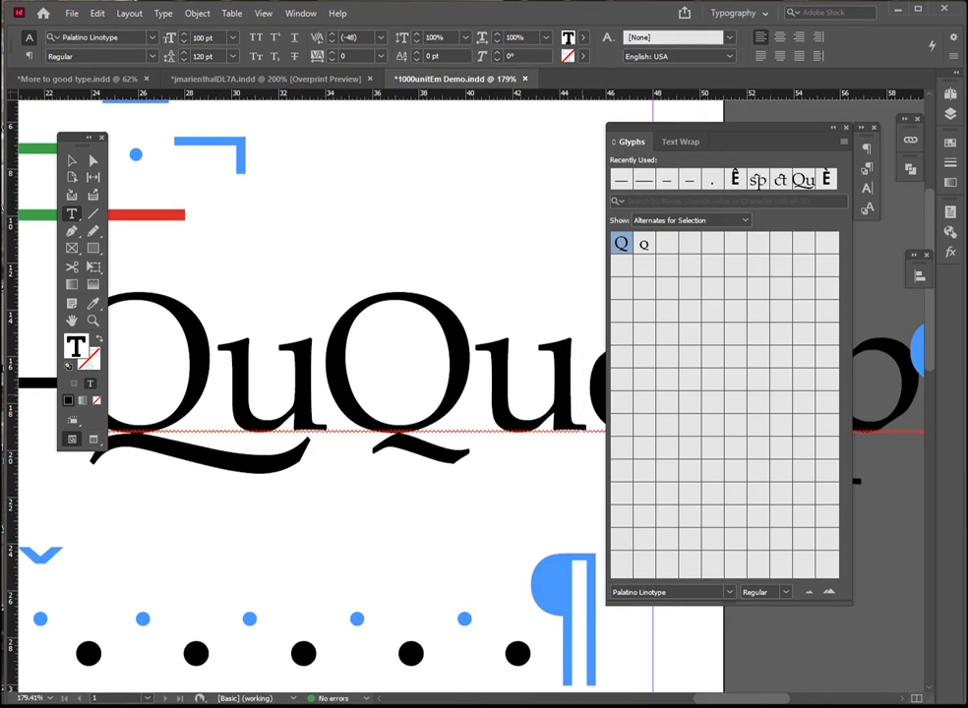
key("shift+Left")
left_click_drag(322, 379, 103, 394)
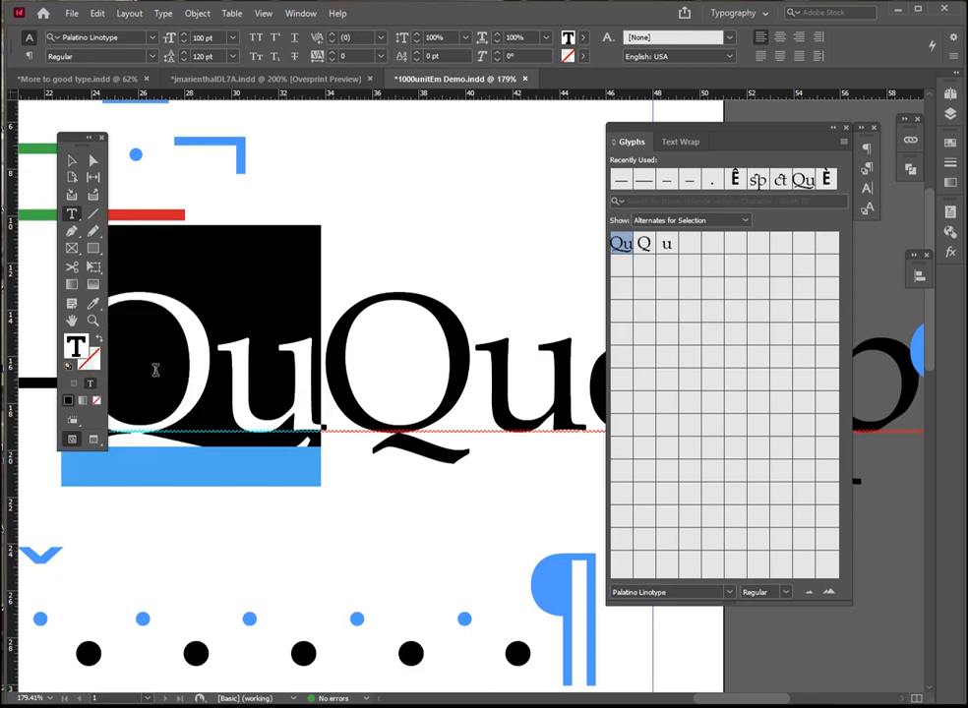
Delete the u after the second Q
left_click(319, 367)
left_click_drag(579, 393, 510, 385)
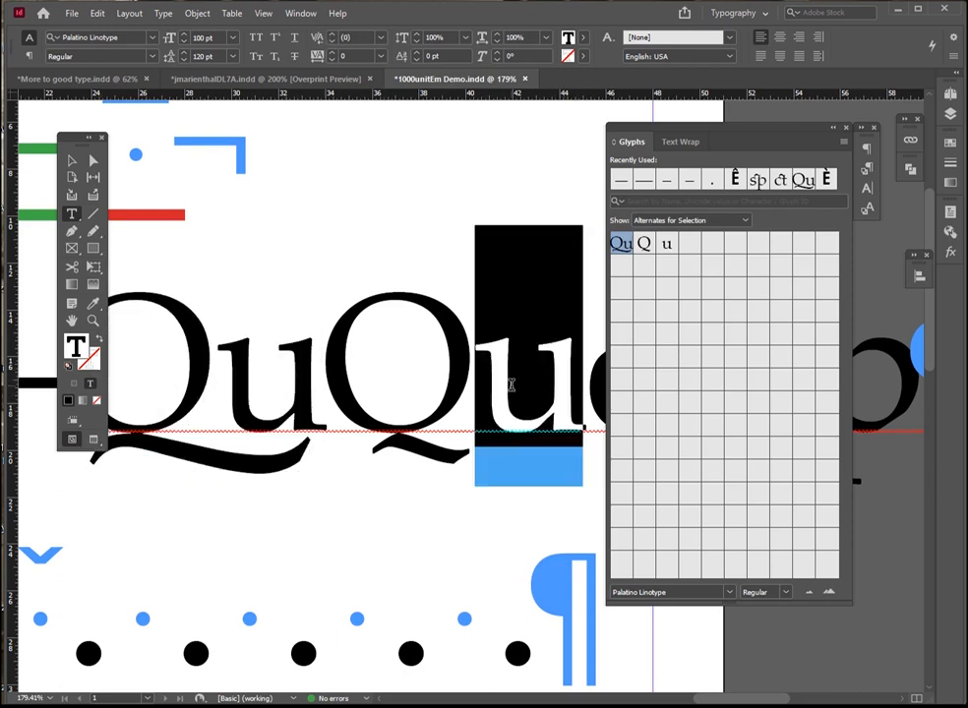
key("BackSpace")
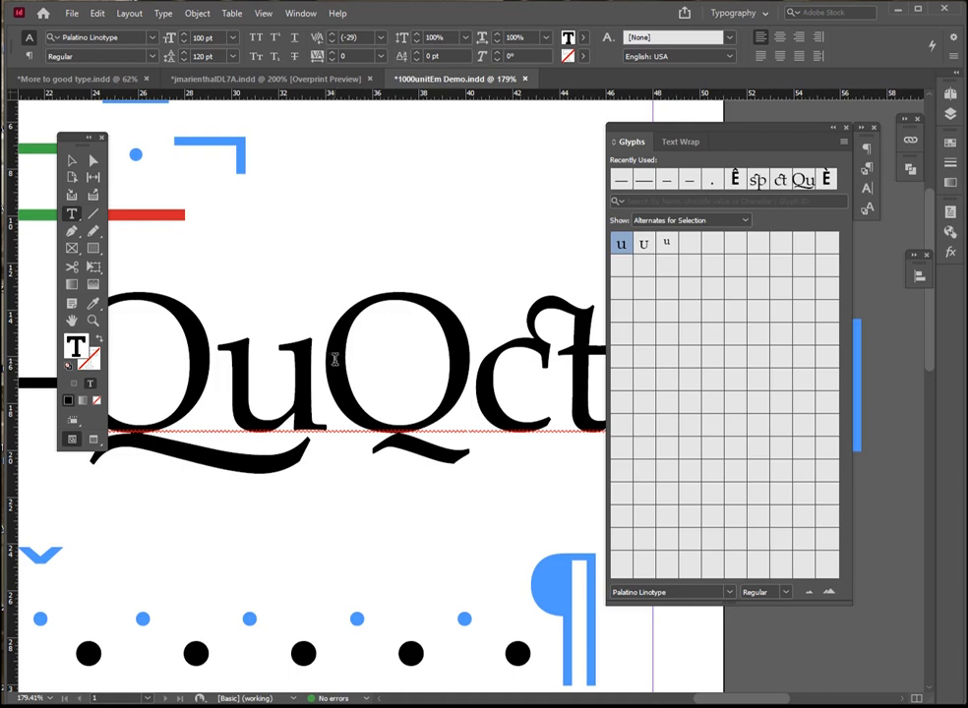
Turn on Discretionary Ligatures for the second Q and add a u after it
key("shift+Left")
left_click(954, 37)
mouse_move(897, 58)
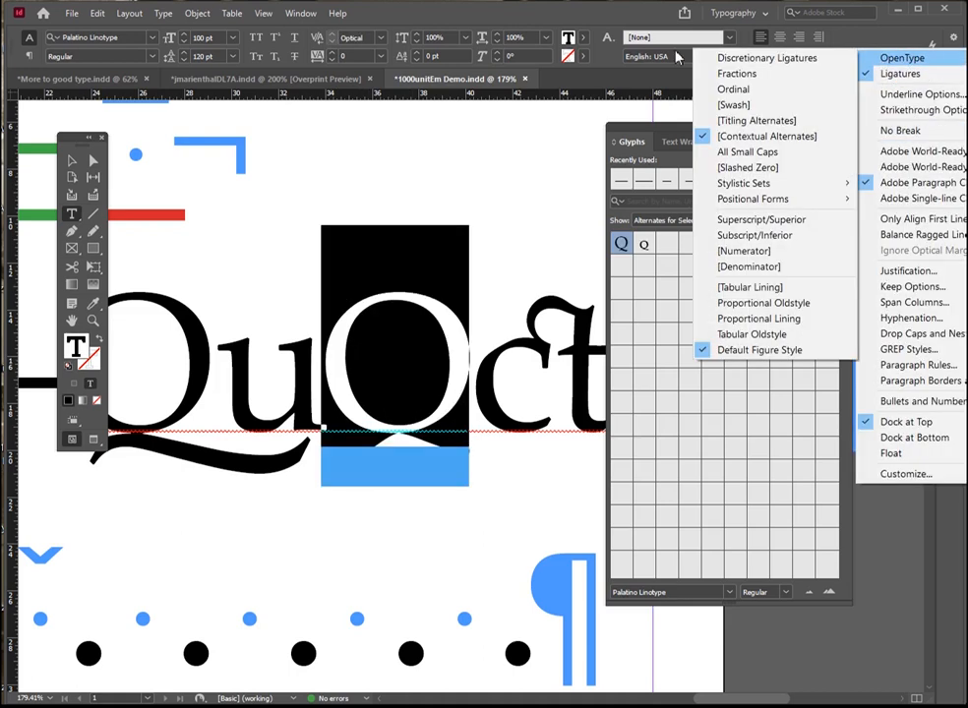
left_click(768, 58)
left_click(341, 360)
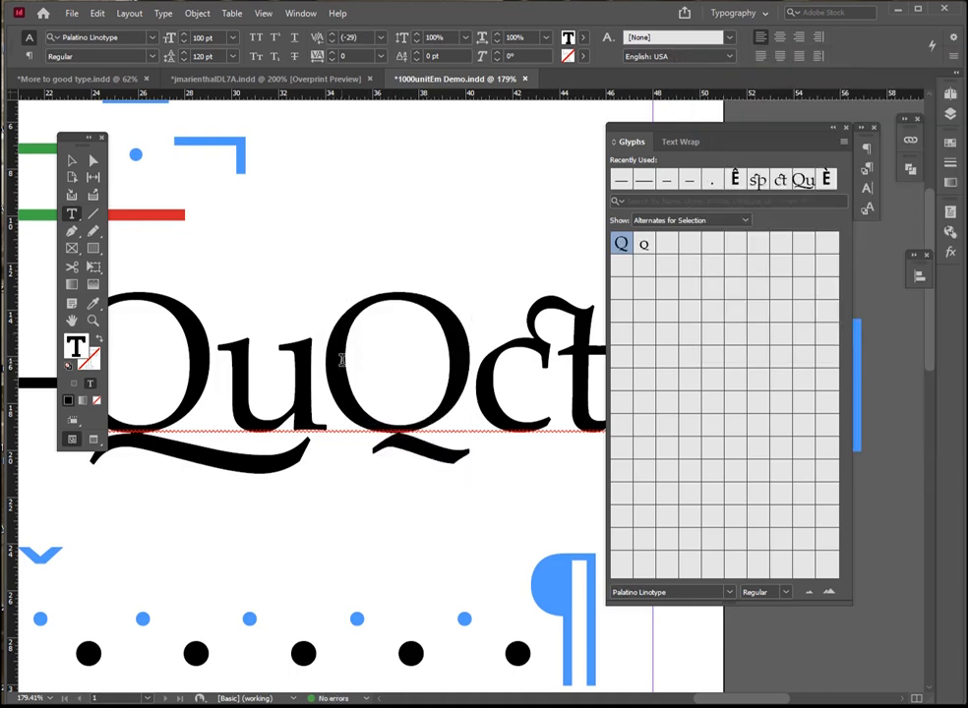
type("ue")
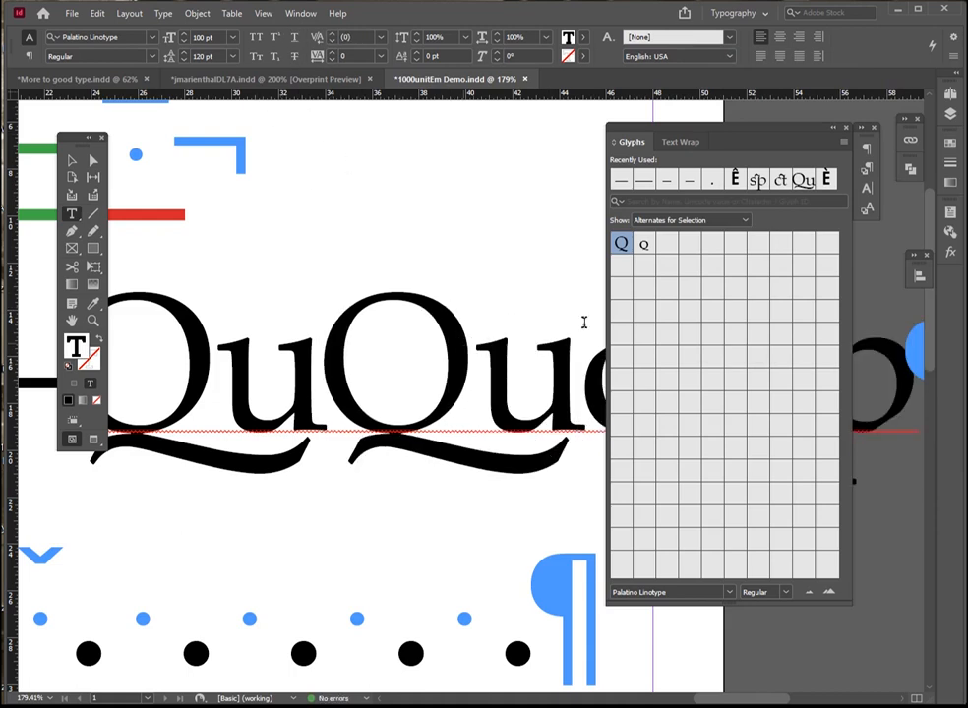
Delete the second Qu and the ct and sp ligatures, leaving only the first Qu
key("BackSpace")
key("BackSpace")
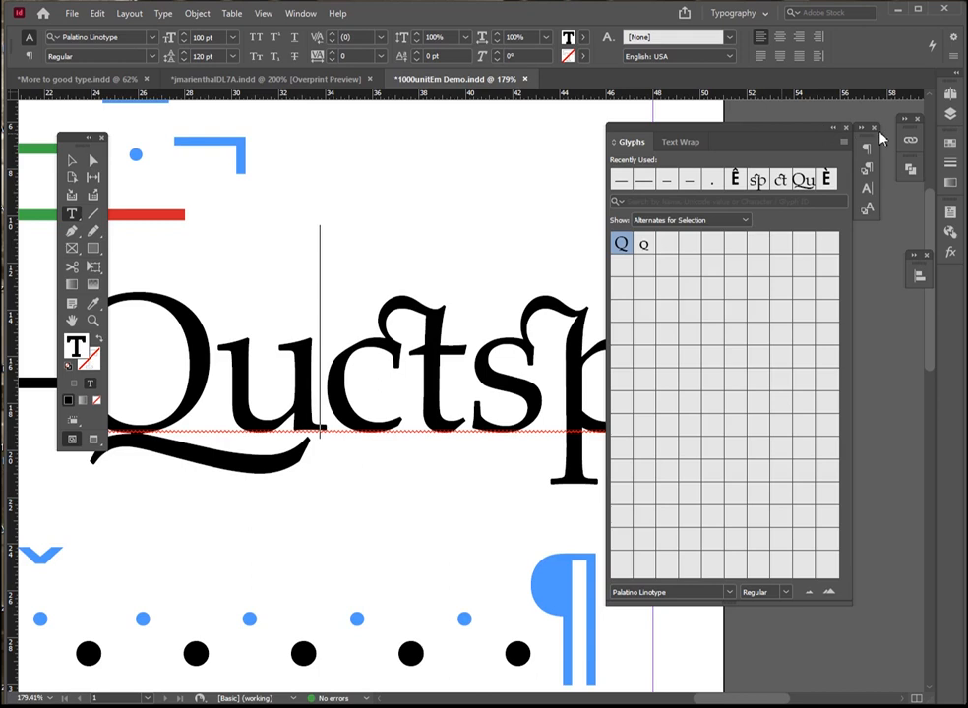
left_click_drag(799, 141, 846, 183)
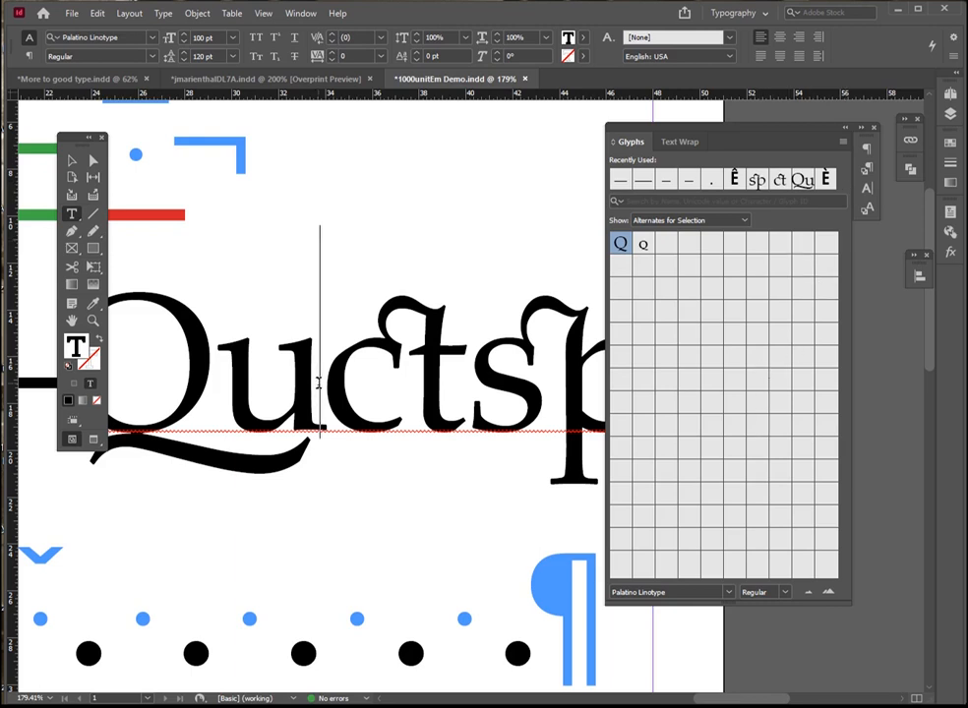
Turn off Discretionary Ligatures at the insertion point after Qu and enter "ctstffl"
mouse_move(886, 61)
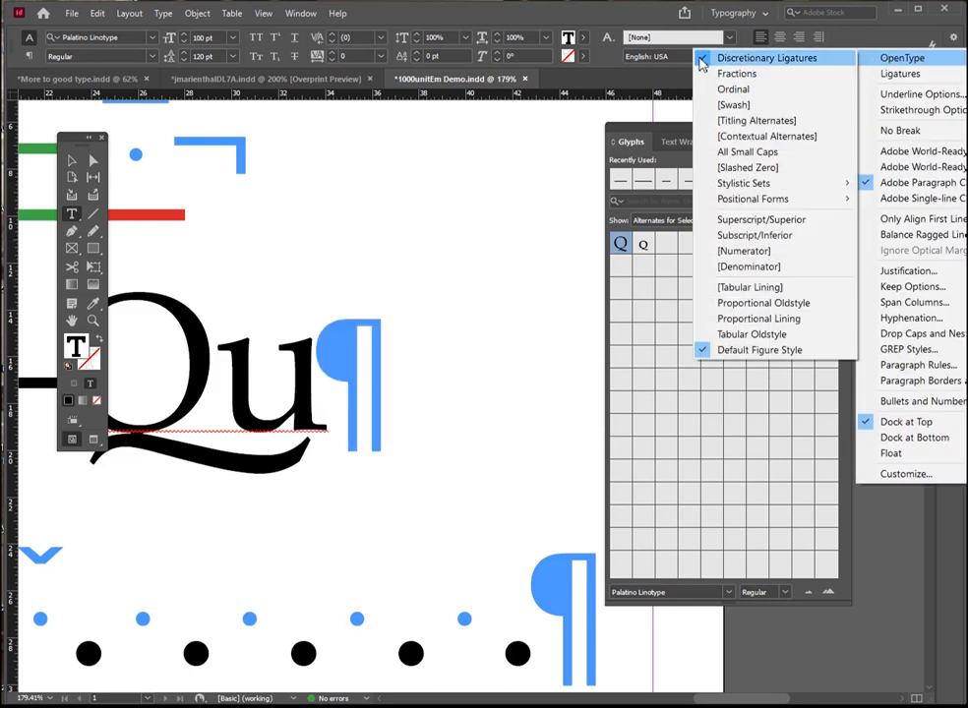
left_click(701, 59)
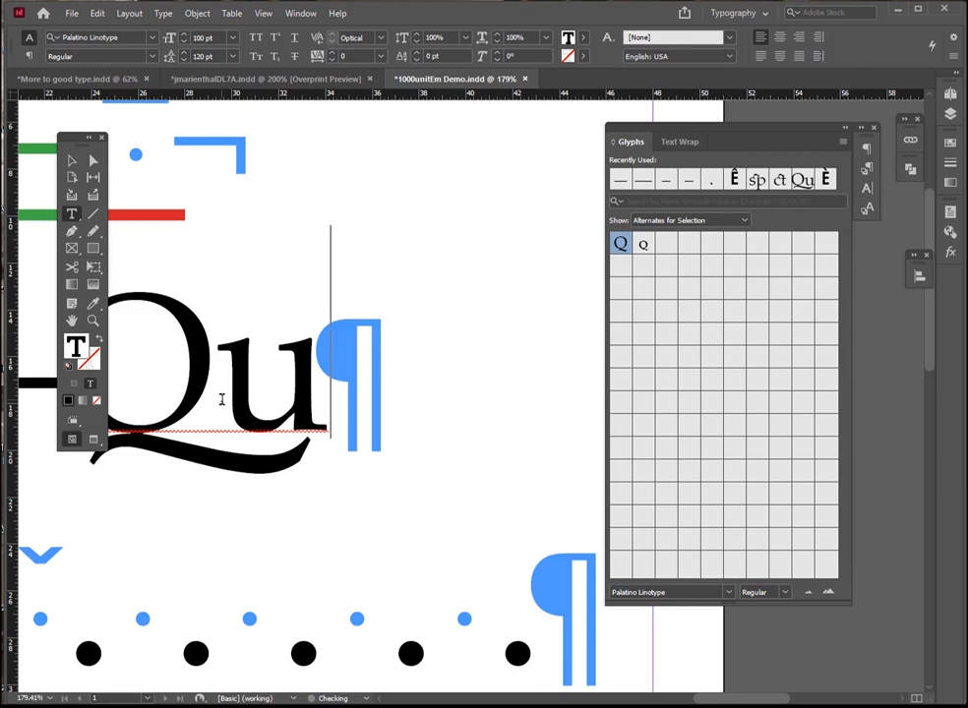
type("ctst")
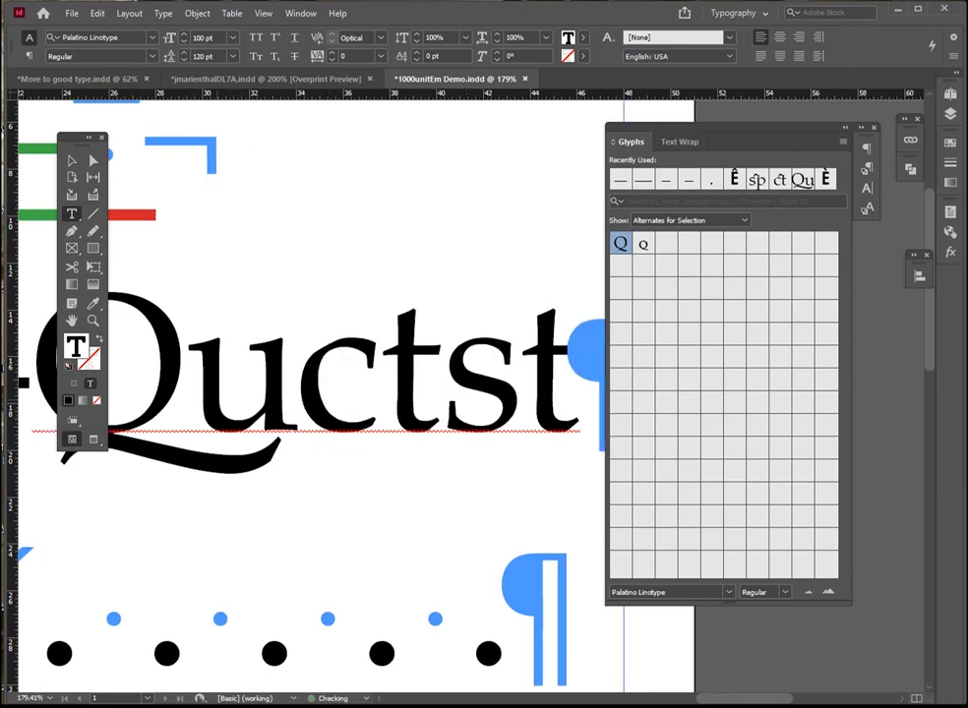
type("ffl")
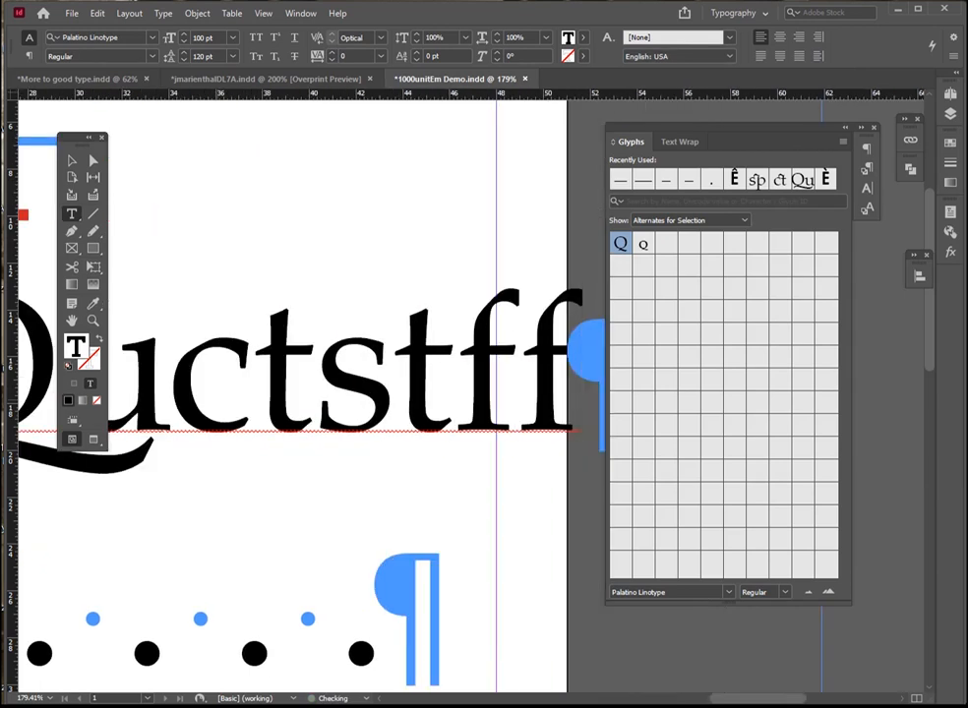
Fit the whole page in the window, collapse the Glyphs panel and deselect the text
scroll(315, 394, "up", 1)
key("ctrl+0")
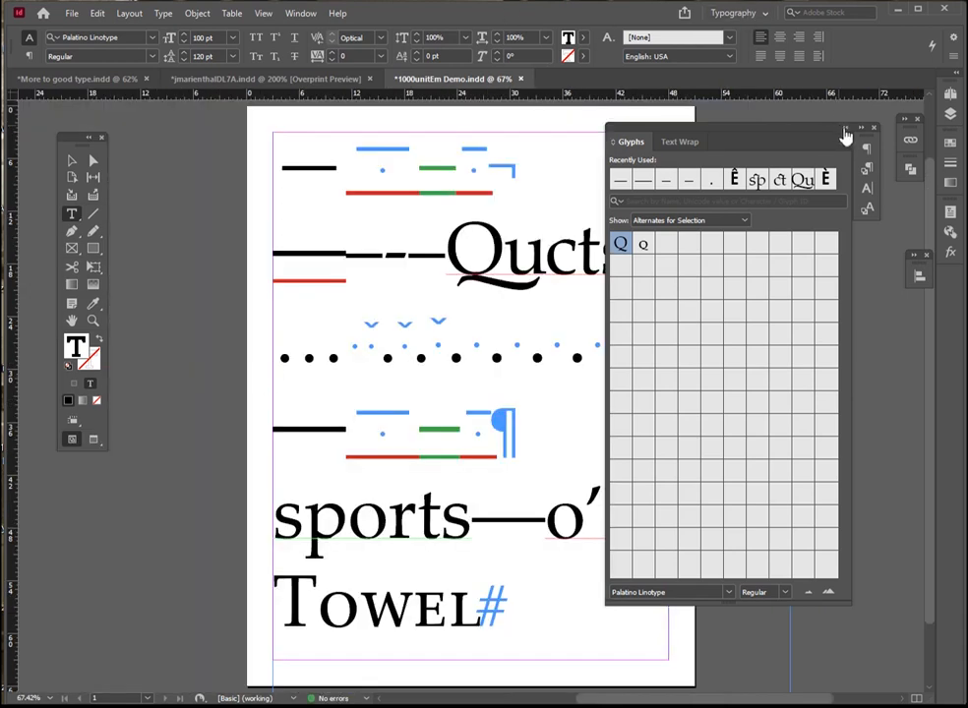
left_click(842, 129)
key("Escape")
left_click(211, 365)
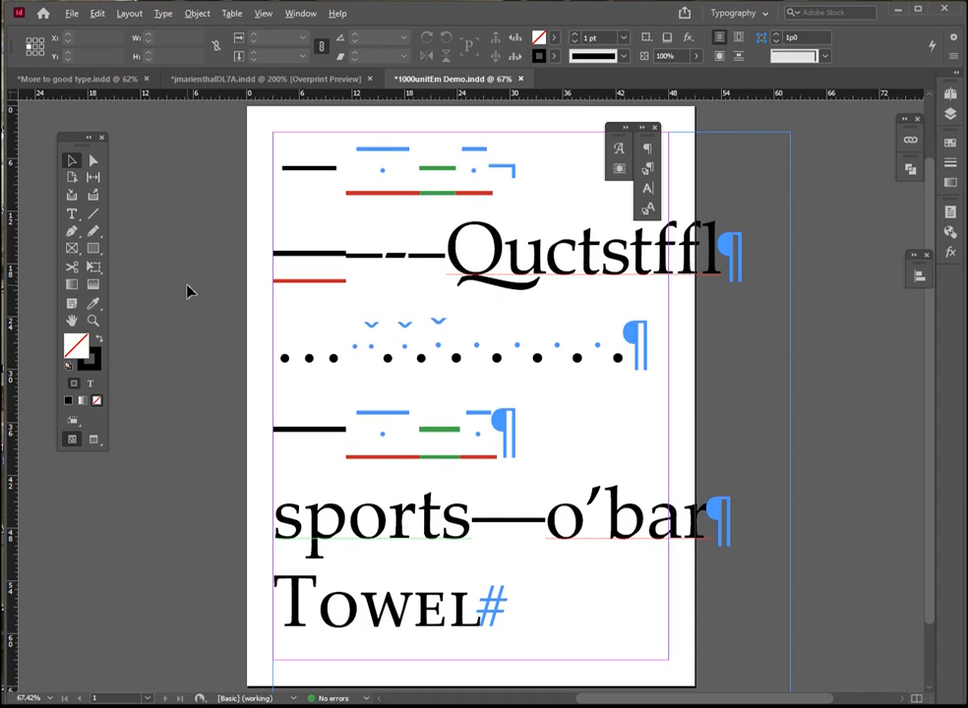
Change the document's page orientation to landscape
key("ctrl+alt+p")
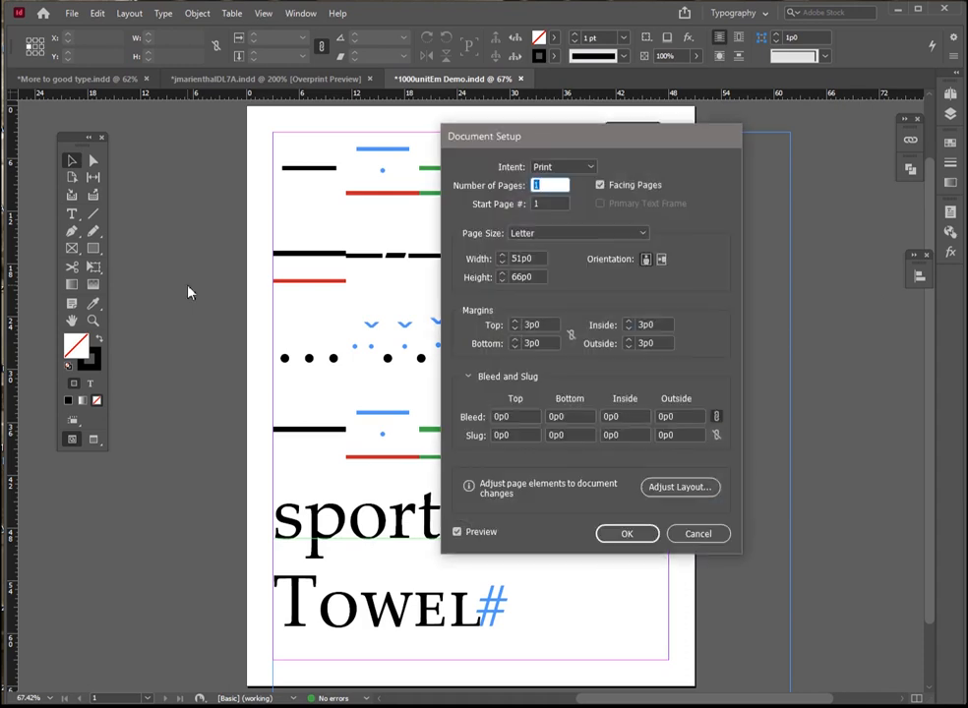
left_click(661, 259)
left_click(622, 535)
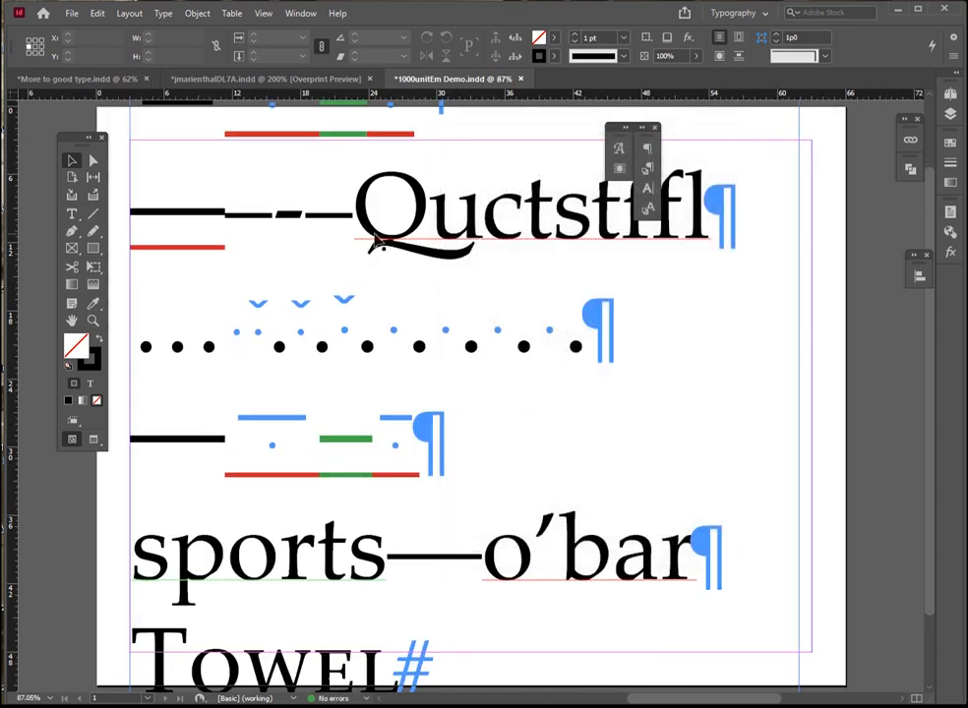
Delete the "ctstffl" letters after Qu and turn on Discretionary Ligatures at that insertion point
left_click_drag(483, 306, 710, 328)
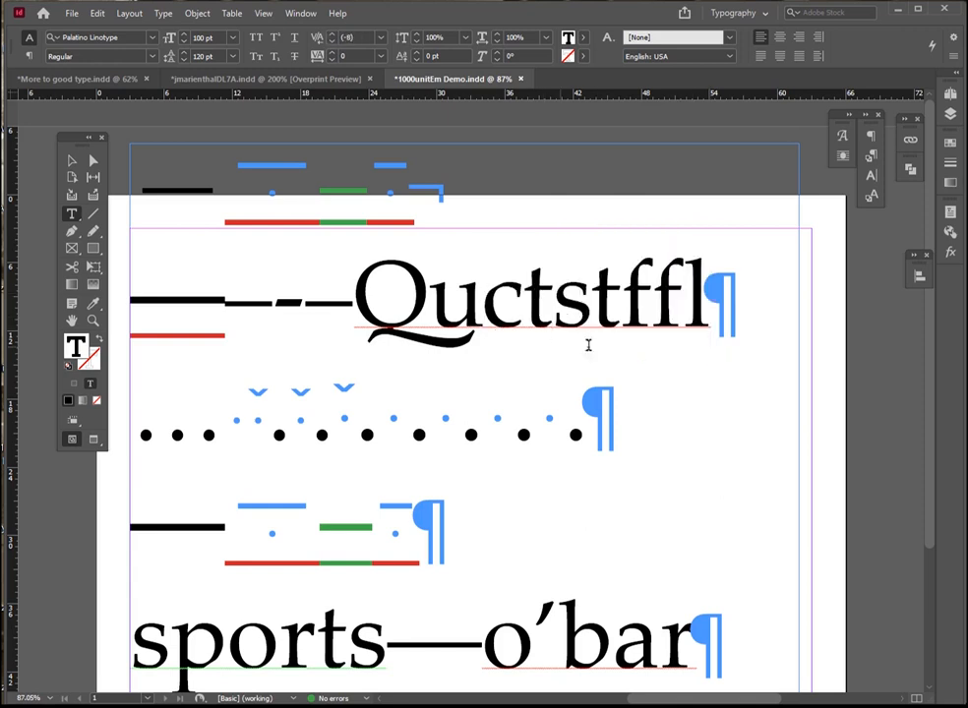
key("BackSpace")
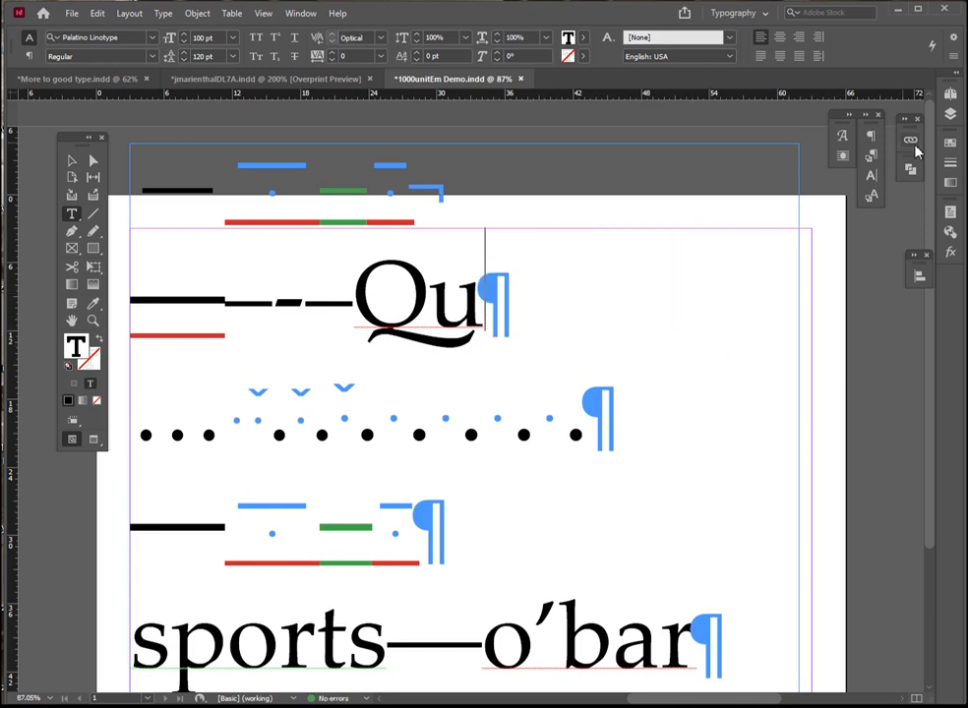
left_click(955, 57)
mouse_move(897, 57)
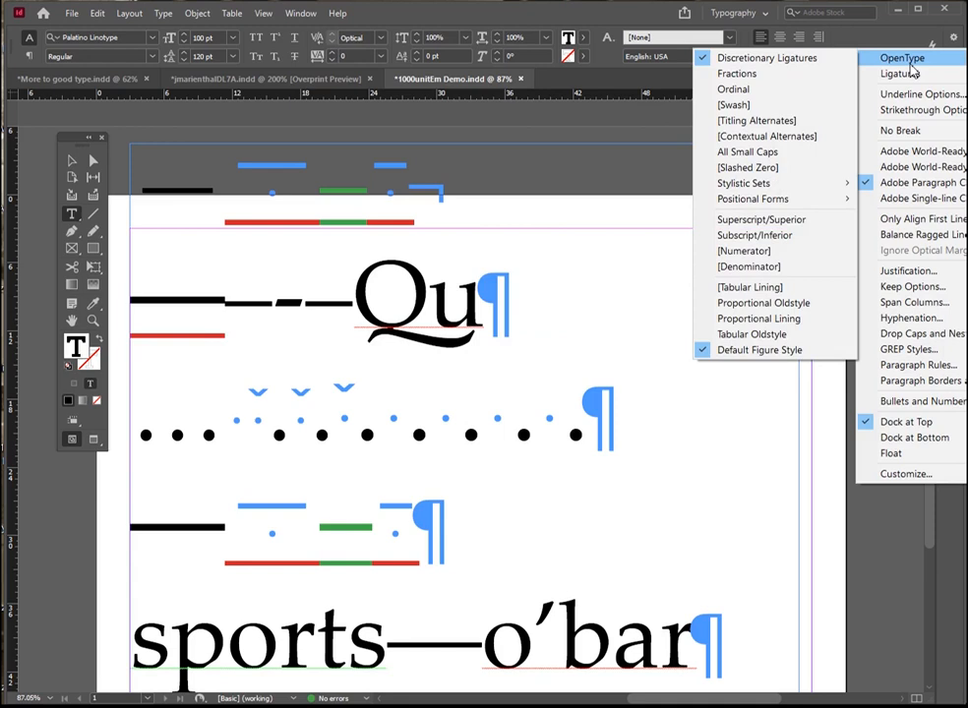
left_click(700, 60)
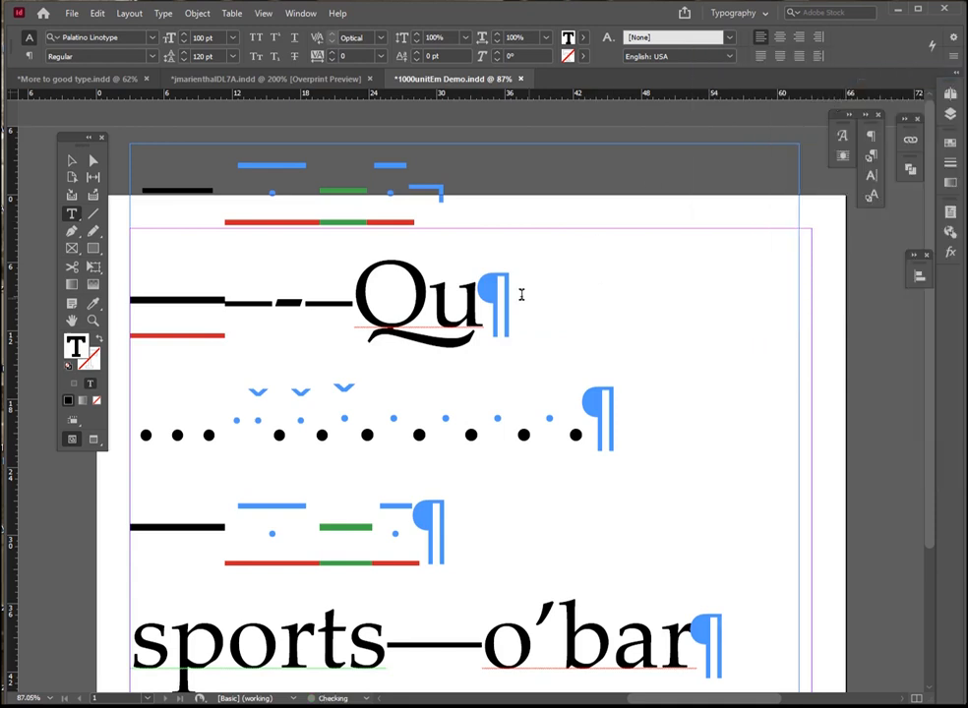
Enter "ctstffl" after Qu with discretionary ligatures applied
type("ct")
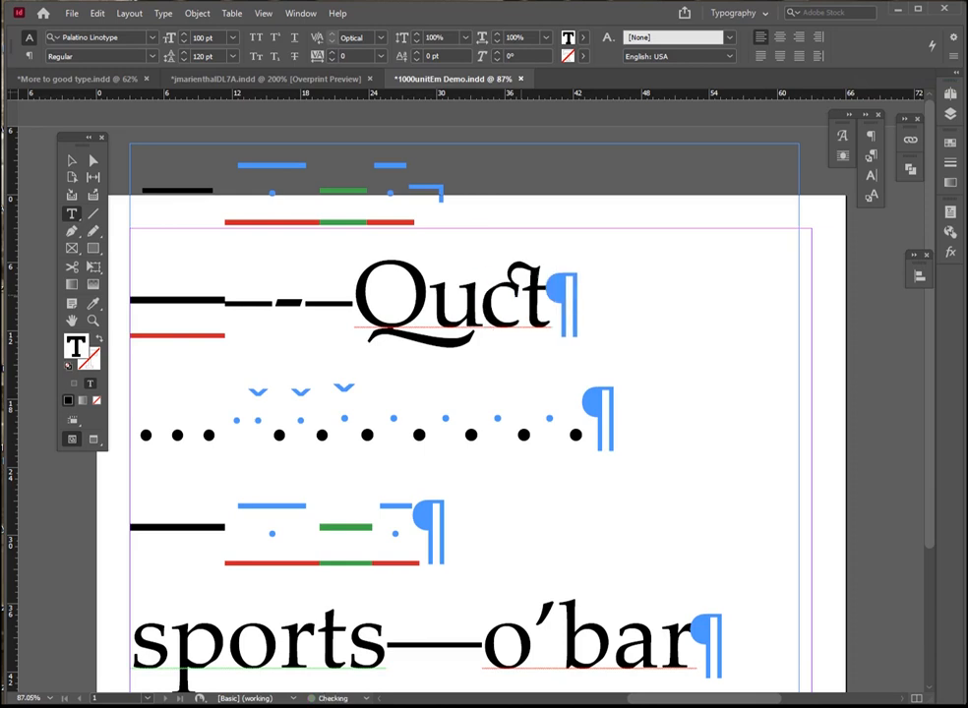
type("st")
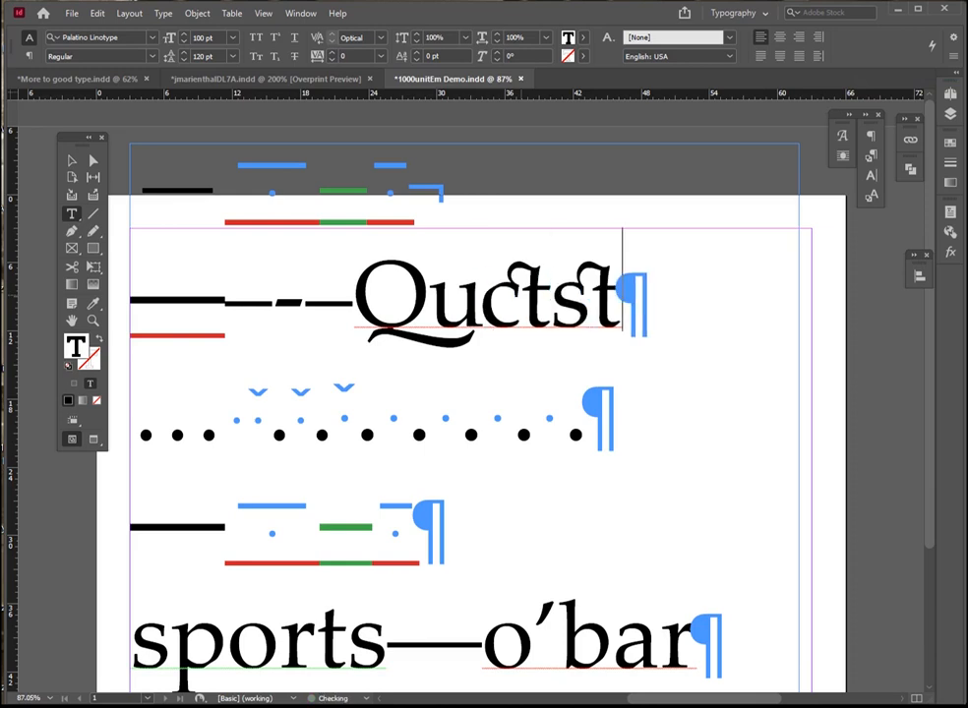
type("ffl")
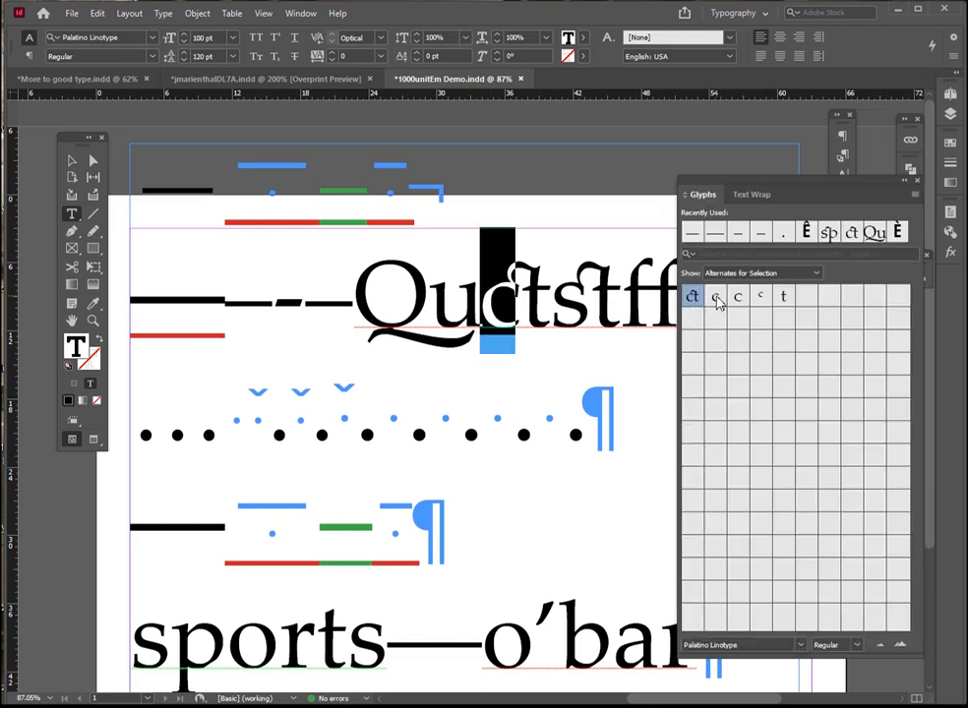
Try to replace the selected c of the ct ligature with an alternate c glyph
left_click(717, 299)
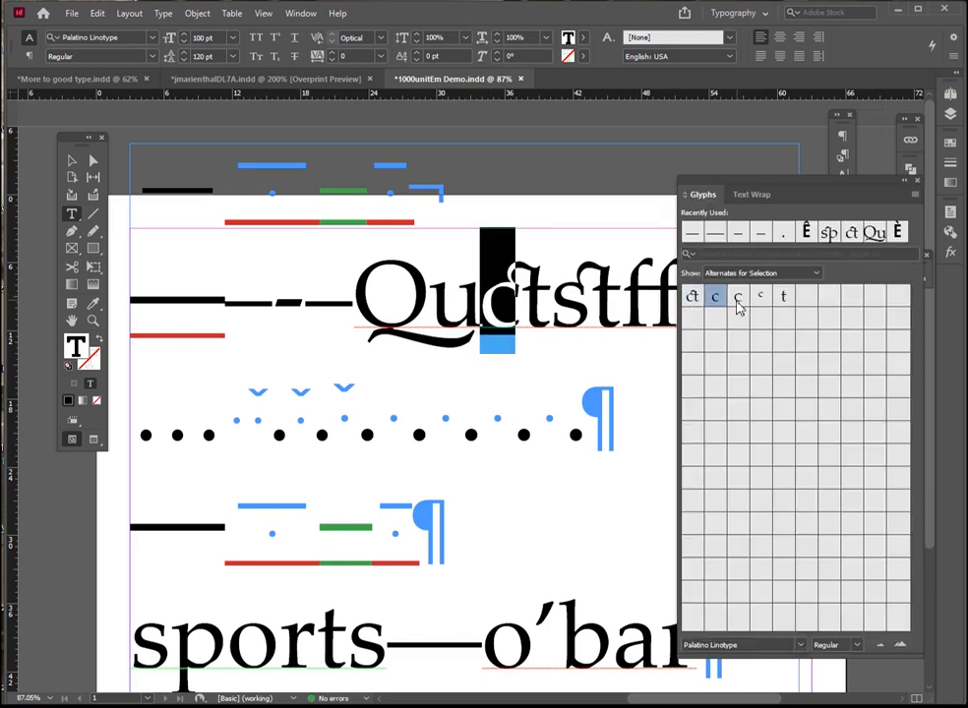
double_click(738, 299)
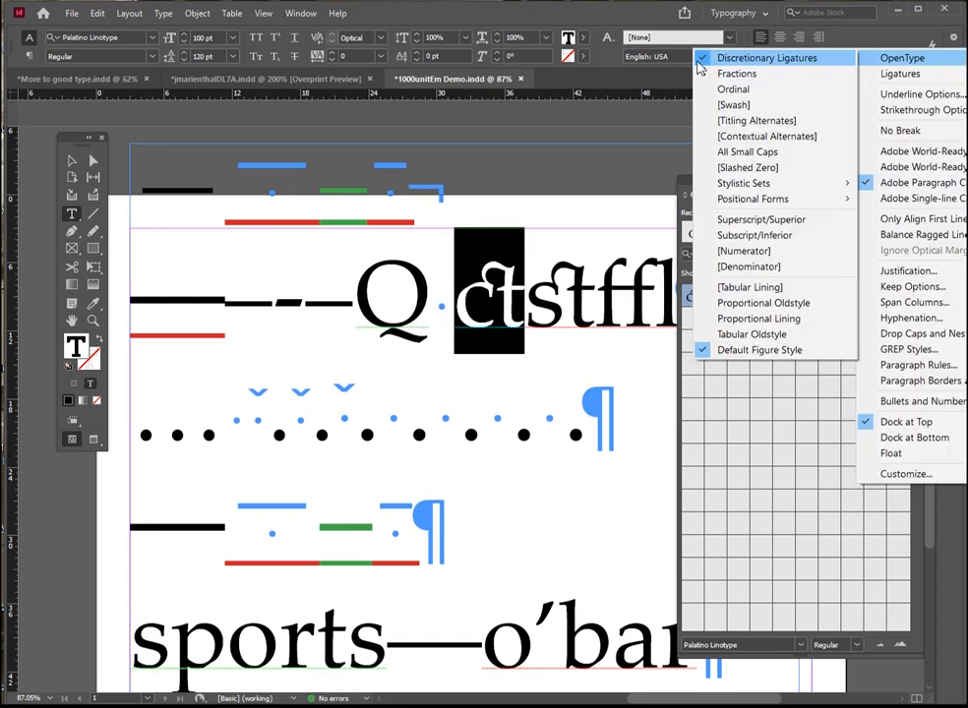
Turn off Discretionary Ligatures for the ct pair and insert the ct, sp, st and long-s i historical ligatures after ffl
left_click(705, 59)
left_click(531, 311)
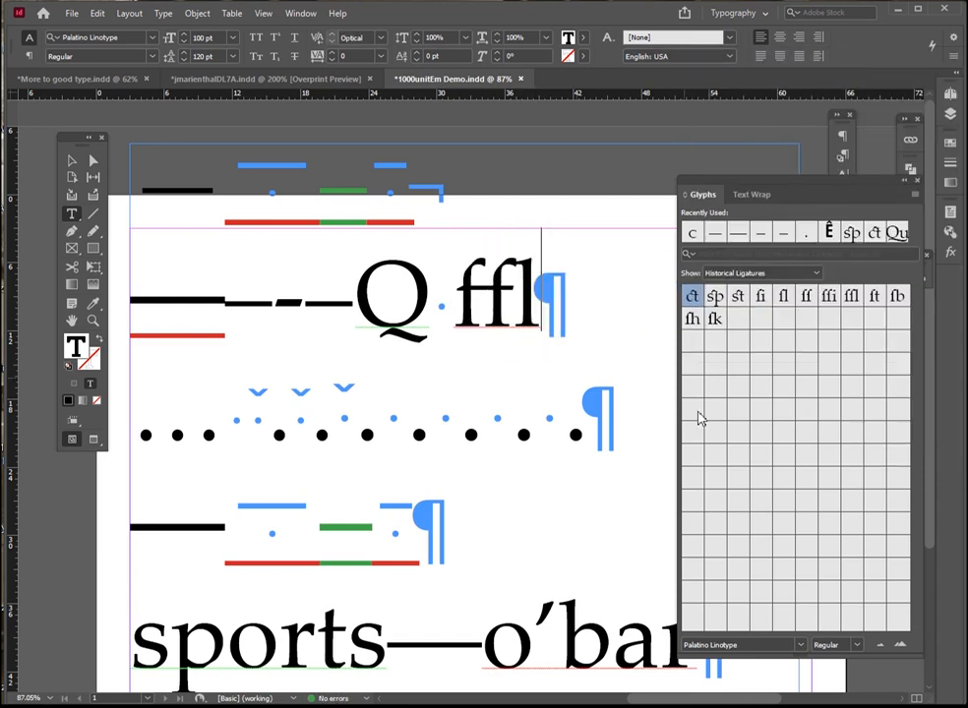
double_click(693, 302)
double_click(715, 300)
double_click(738, 296)
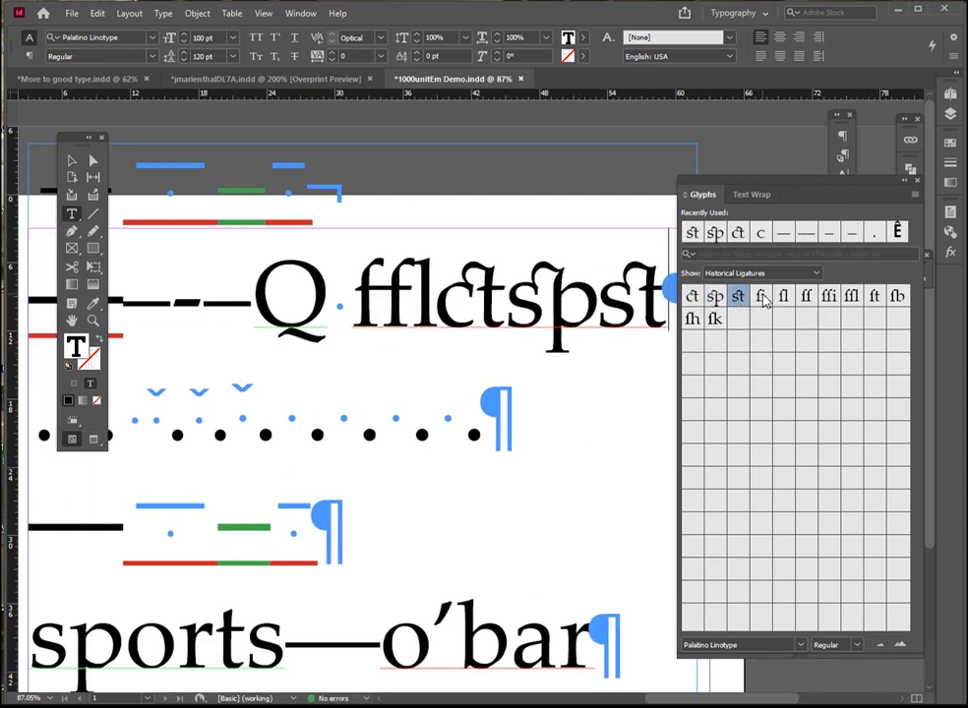
double_click(761, 296)
Delete the letters between Q and the long-s i ligature and enter "f i" in their place
key("Left")
key("shift+Left")
key("shift+Left")
key("shift+Left")
key("shift+Left")
key("BackSpace")
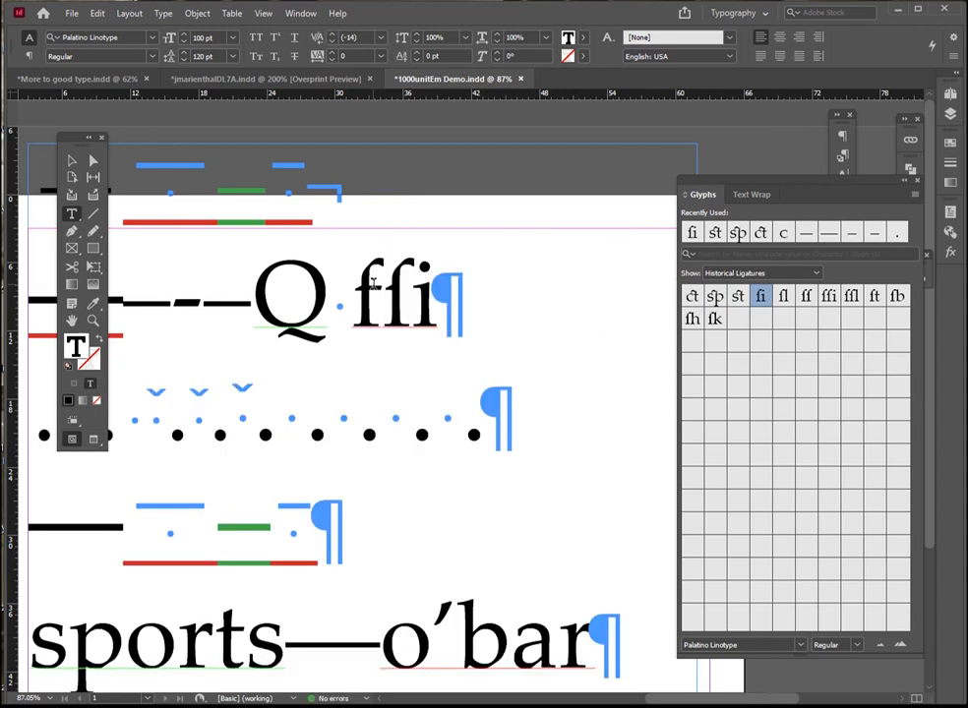
key("BackSpace")
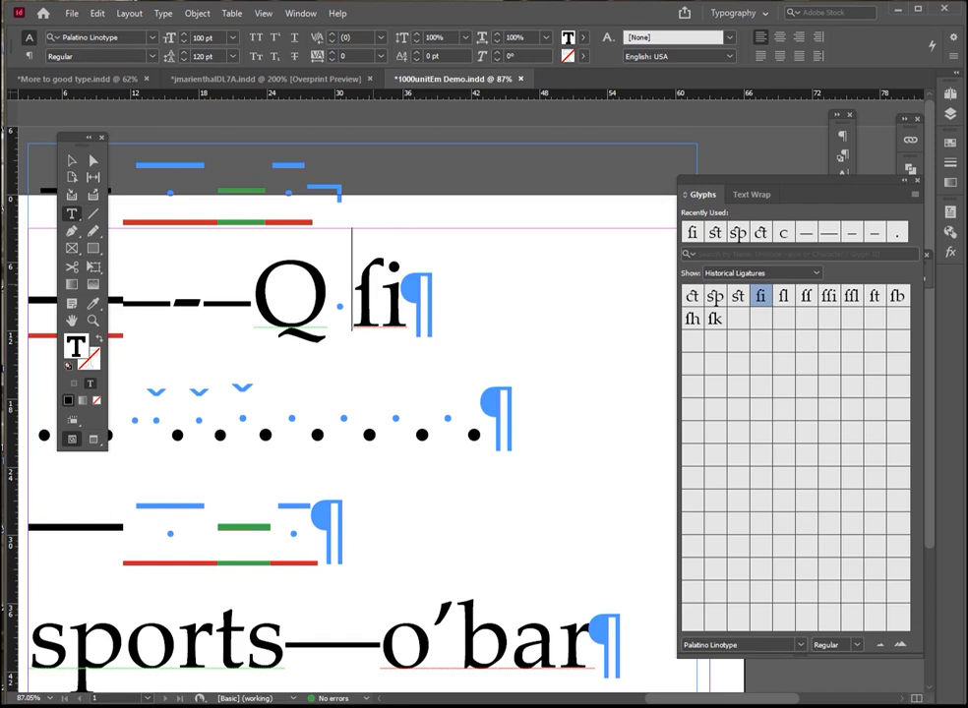
type("f i")
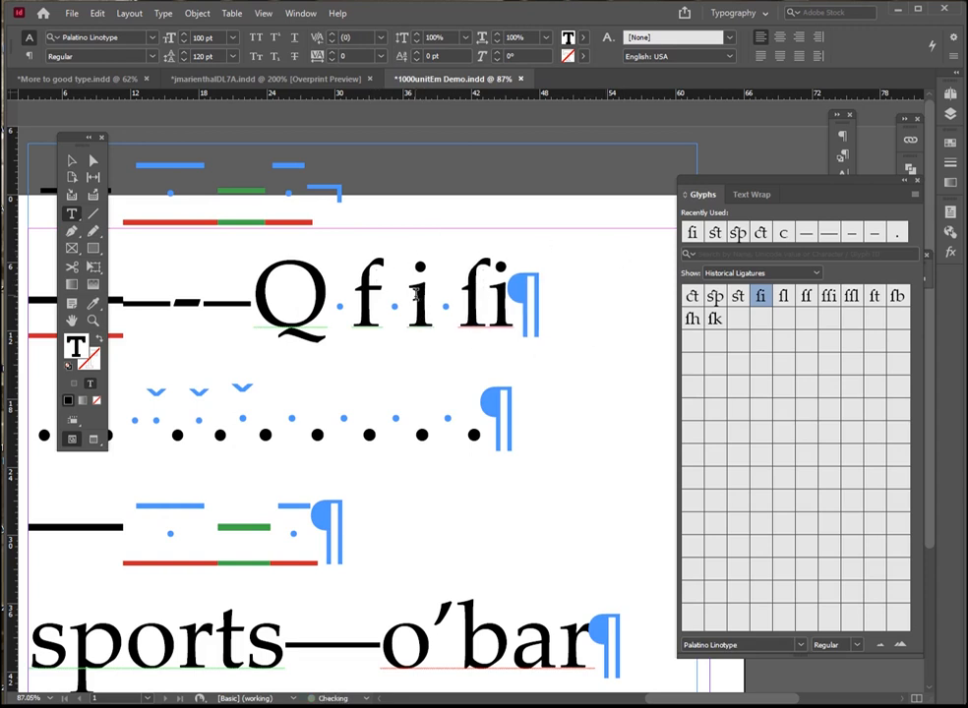
Turn off Ligatures for the f and i after Q and set their font to Adobe Caslon Pro Regular
left_click_drag(434, 295, 364, 285)
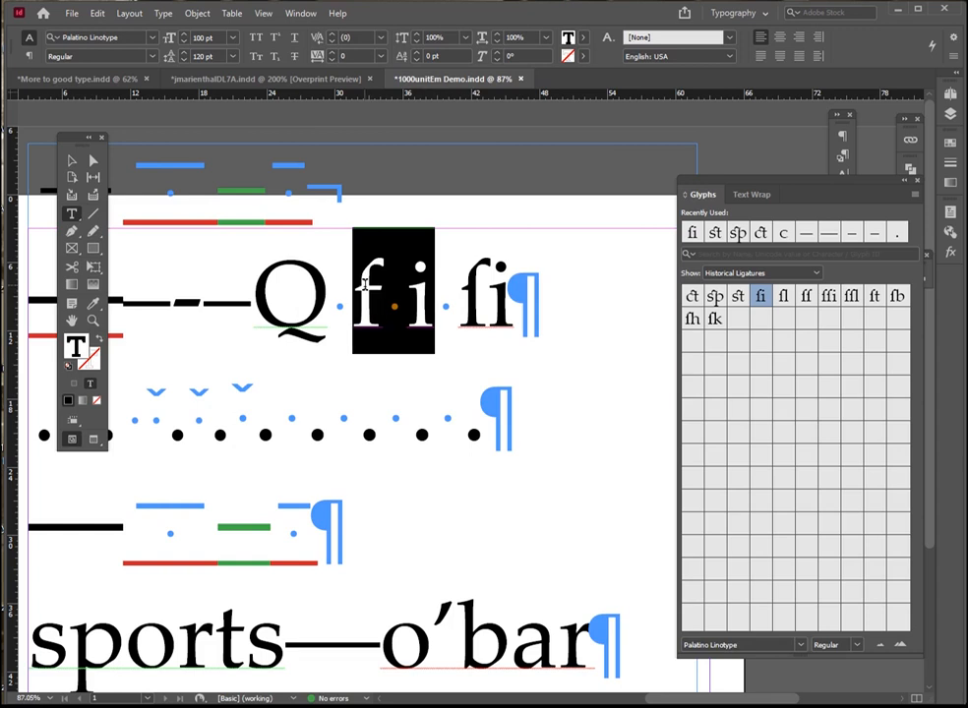
left_click(954, 56)
left_click(864, 76)
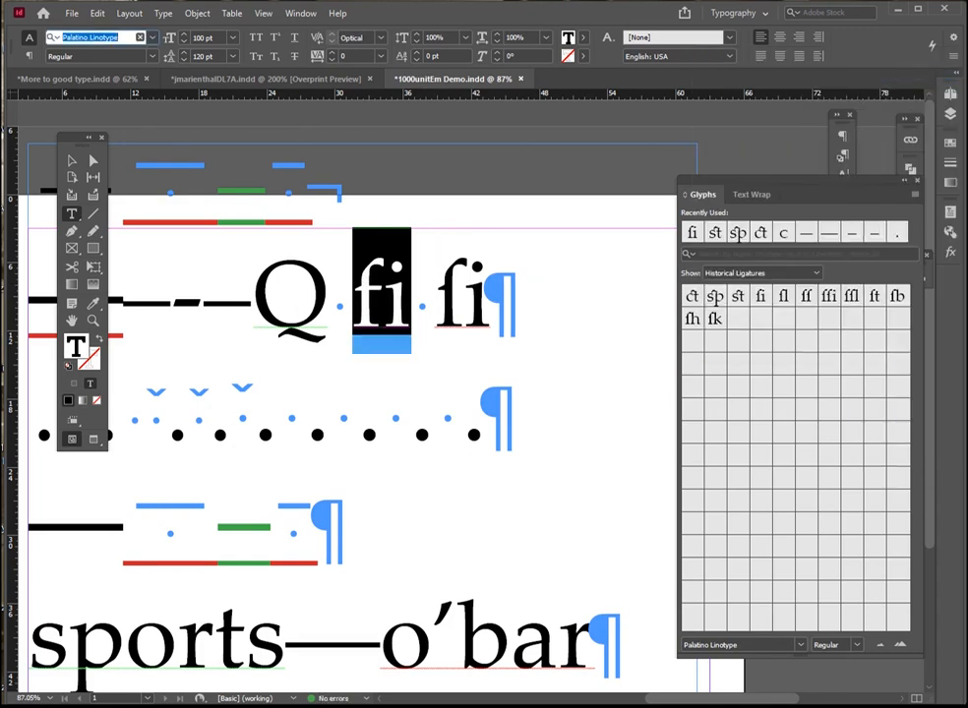
type("caslo")
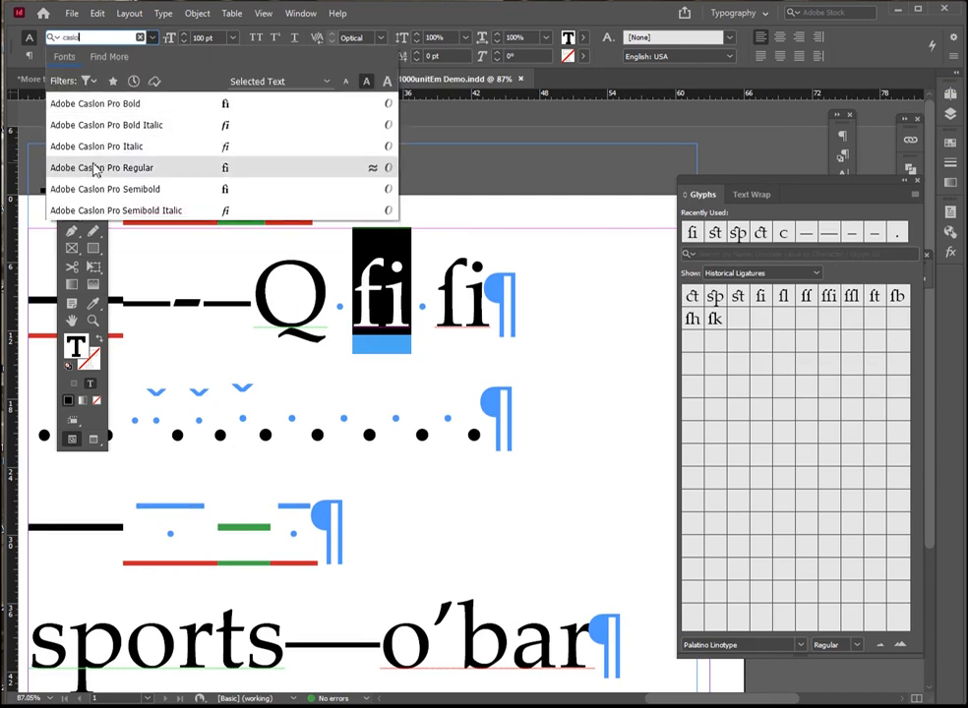
left_click(94, 169)
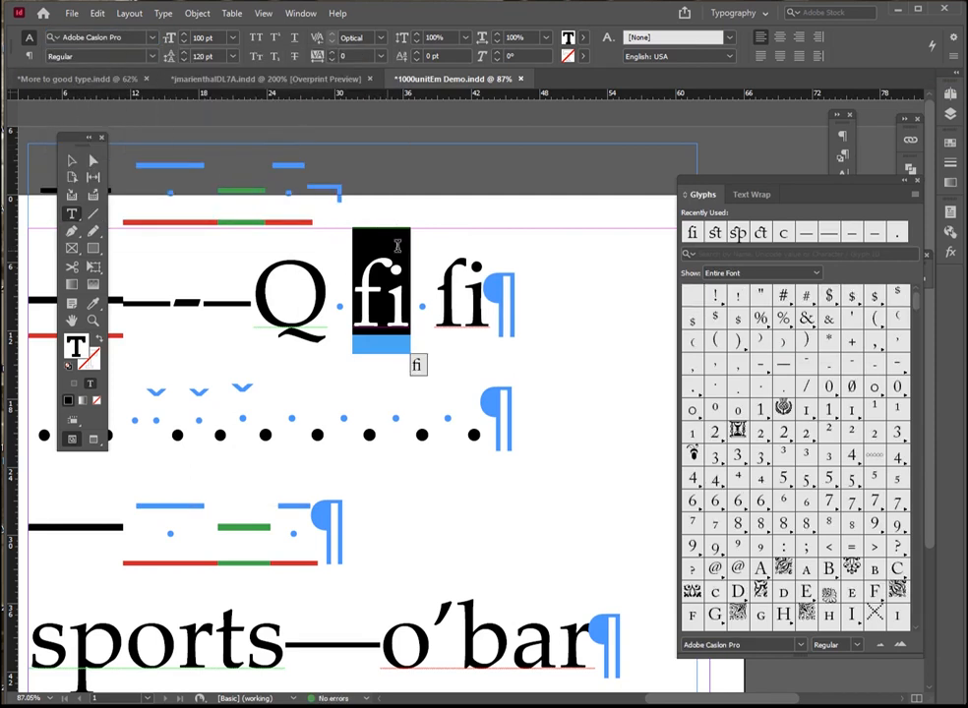
Set the kerning of the Adobe Caslon Pro fi pair to 0
left_click(399, 291)
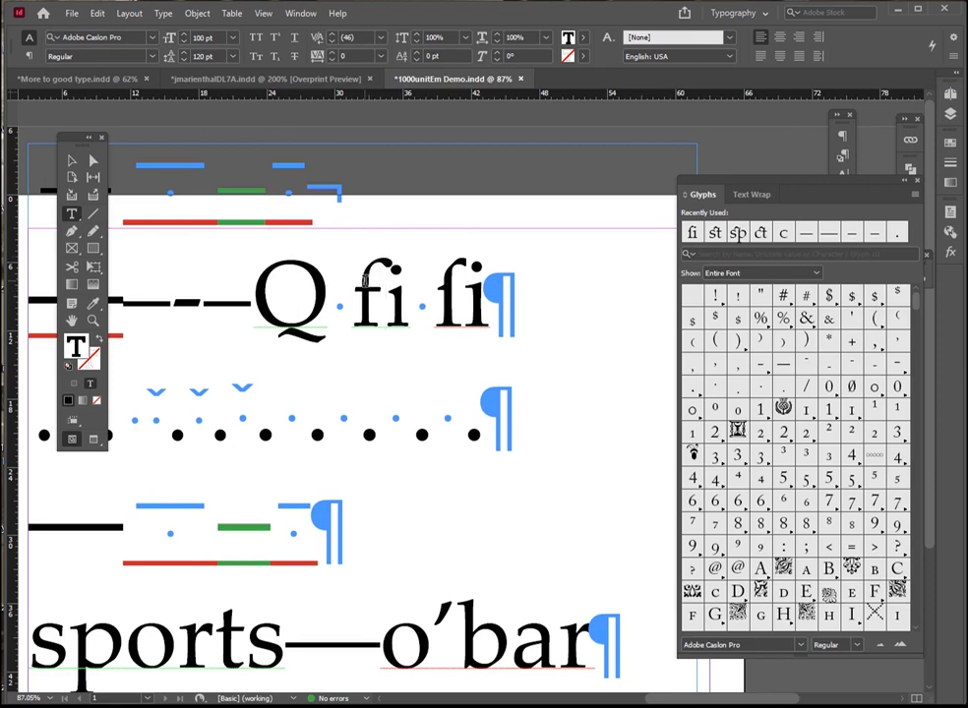
double_click(399, 292)
left_click(373, 248)
left_click_drag(401, 274, 347, 265)
left_click(395, 277)
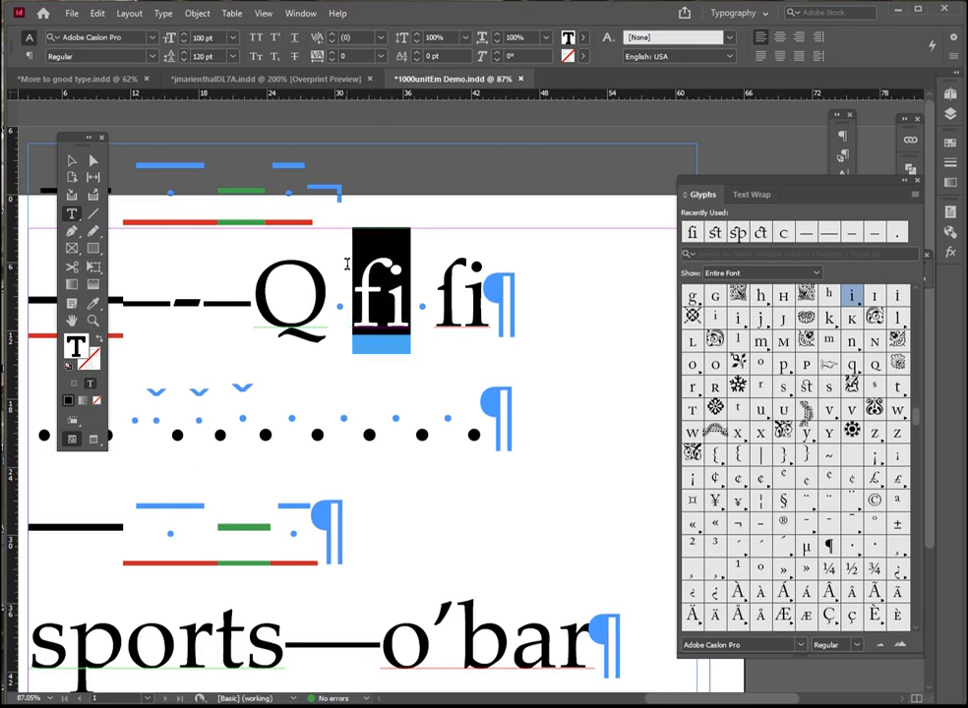
left_click(379, 37)
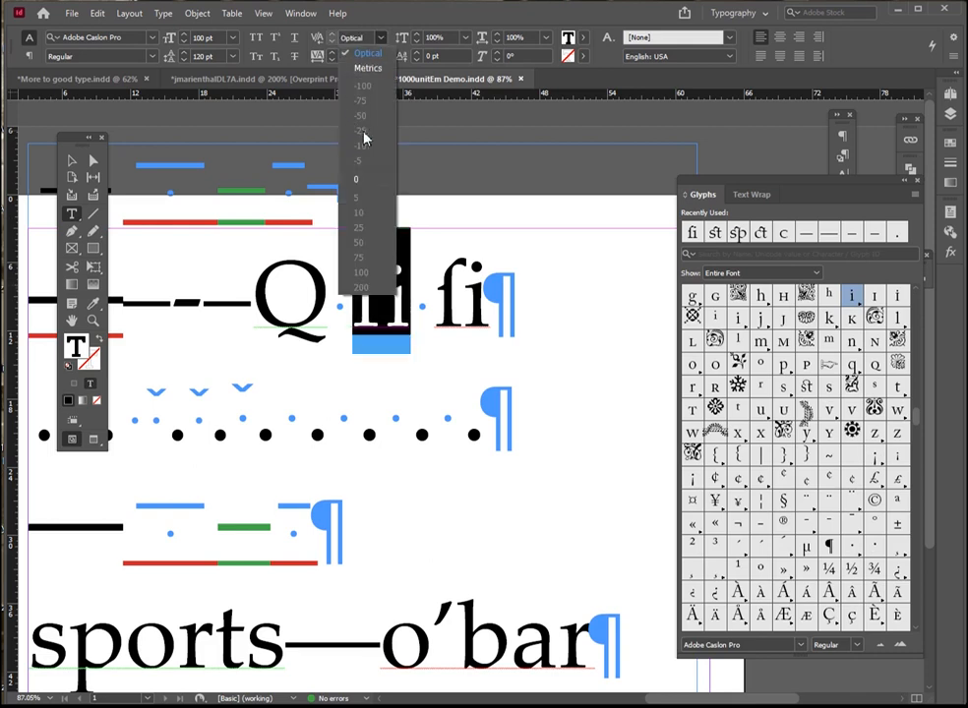
left_click(363, 180)
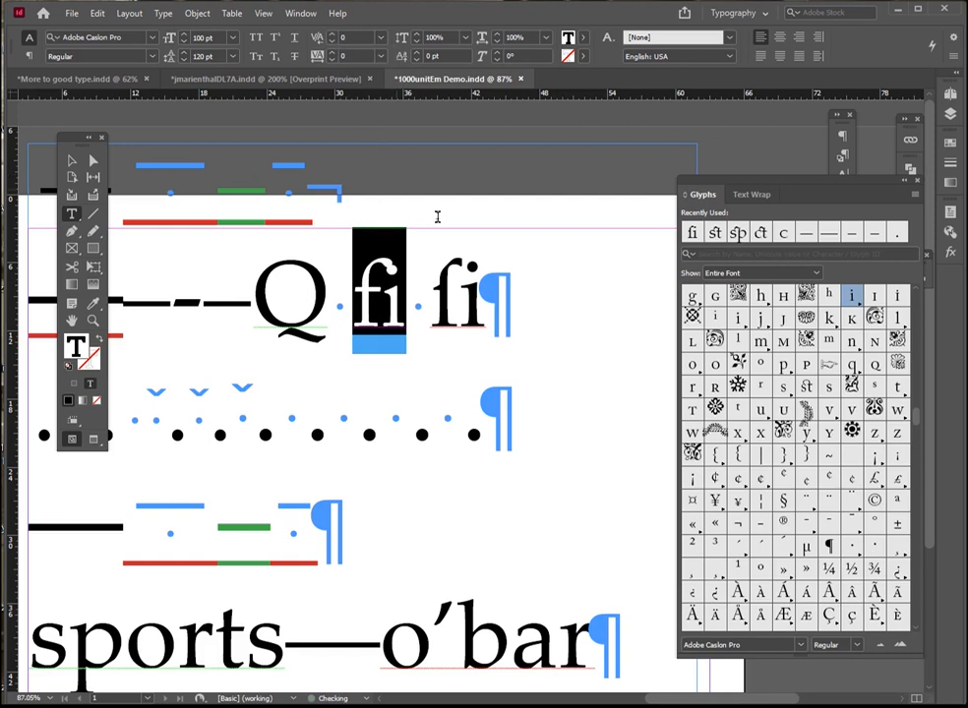
Turn on Ligatures for the Adobe Caslon Pro fi pair after Q
left_click(431, 301)
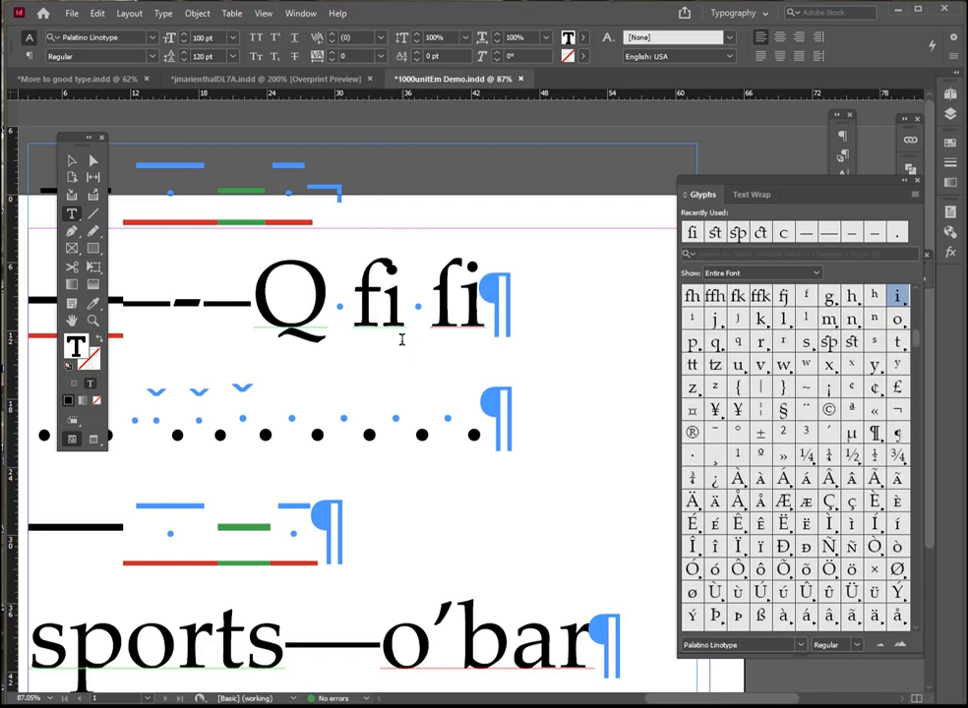
double_click(367, 307)
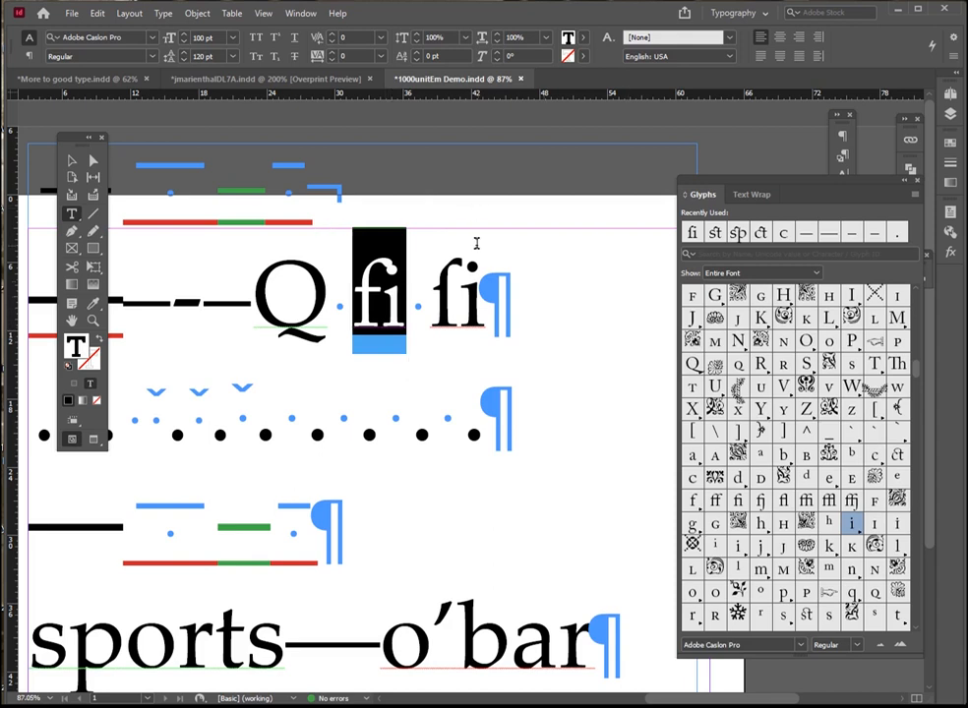
left_click(354, 273)
left_click_drag(406, 281, 358, 279)
left_click(953, 36)
left_click(871, 71)
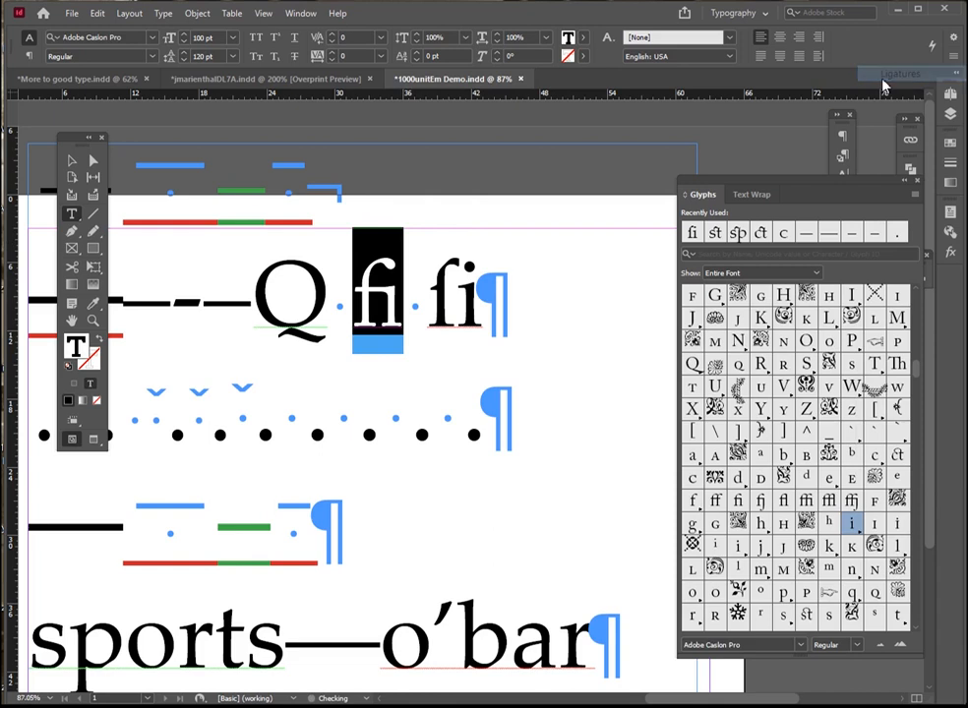
Enter "fl fl" directly after the fi ligature
left_click(376, 282)
left_click_drag(407, 287, 354, 284)
left_click(402, 302)
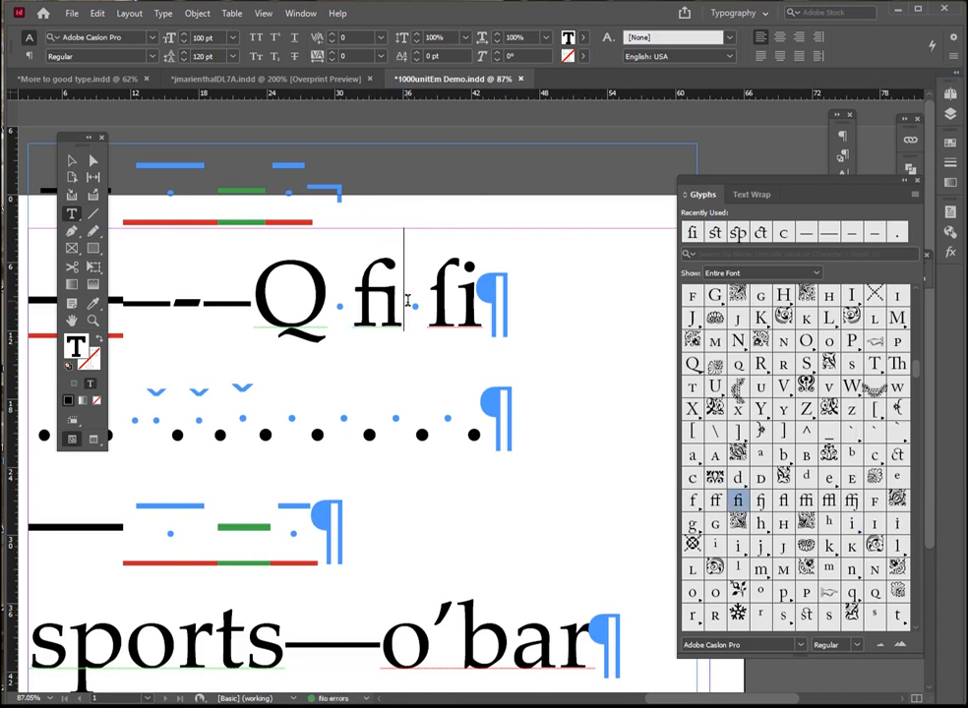
type("fl")
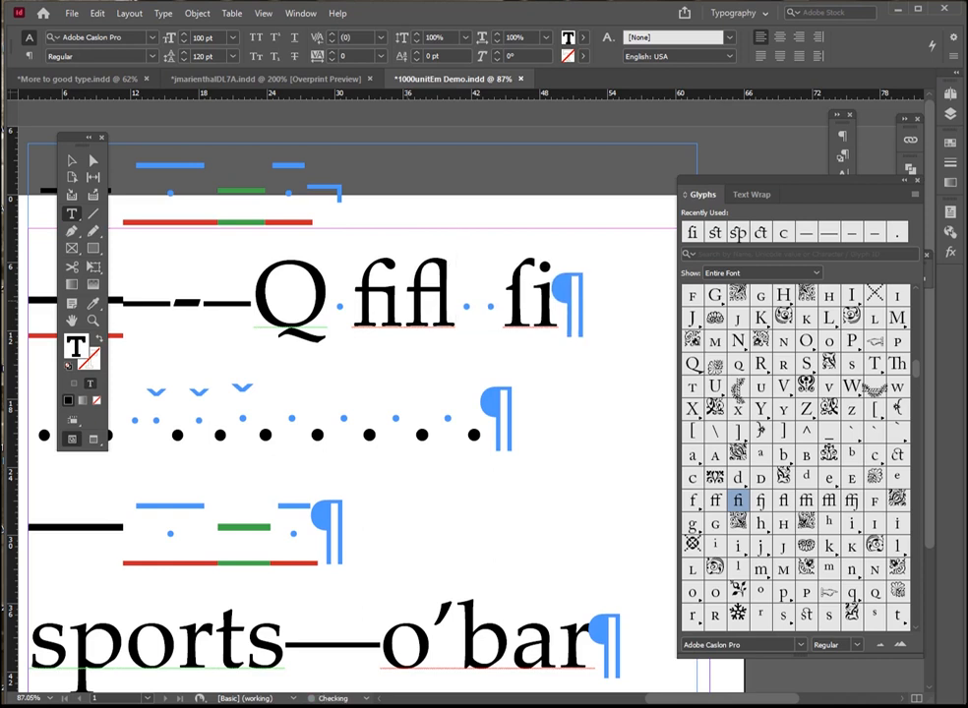
type(" fl")
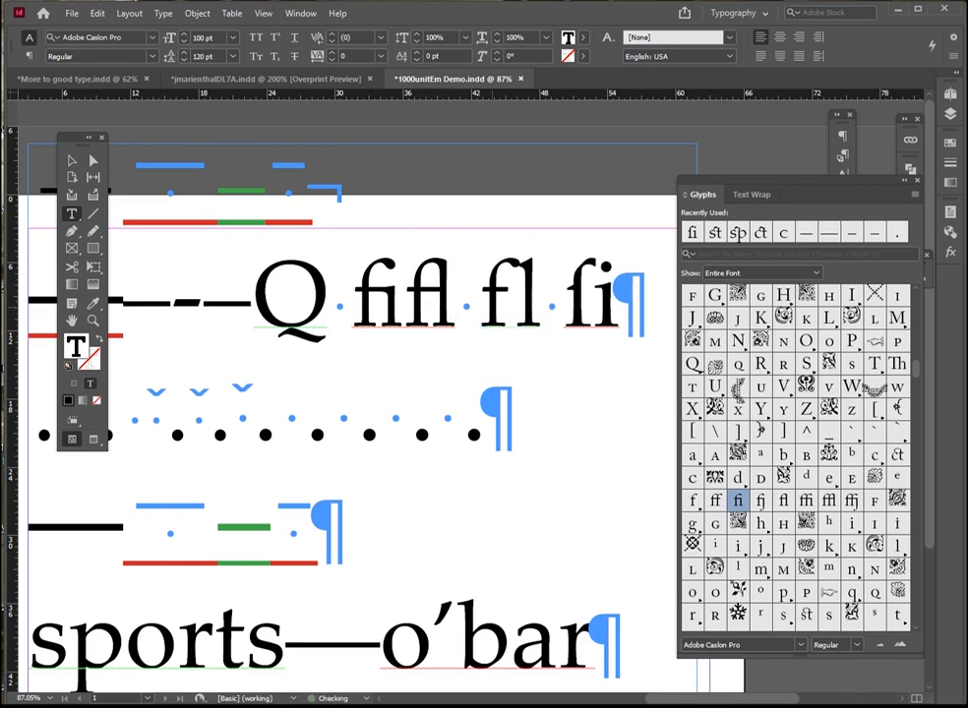
Delete the fi and fl letters after Q
double_click(531, 295)
left_click_drag(531, 296, 362, 279)
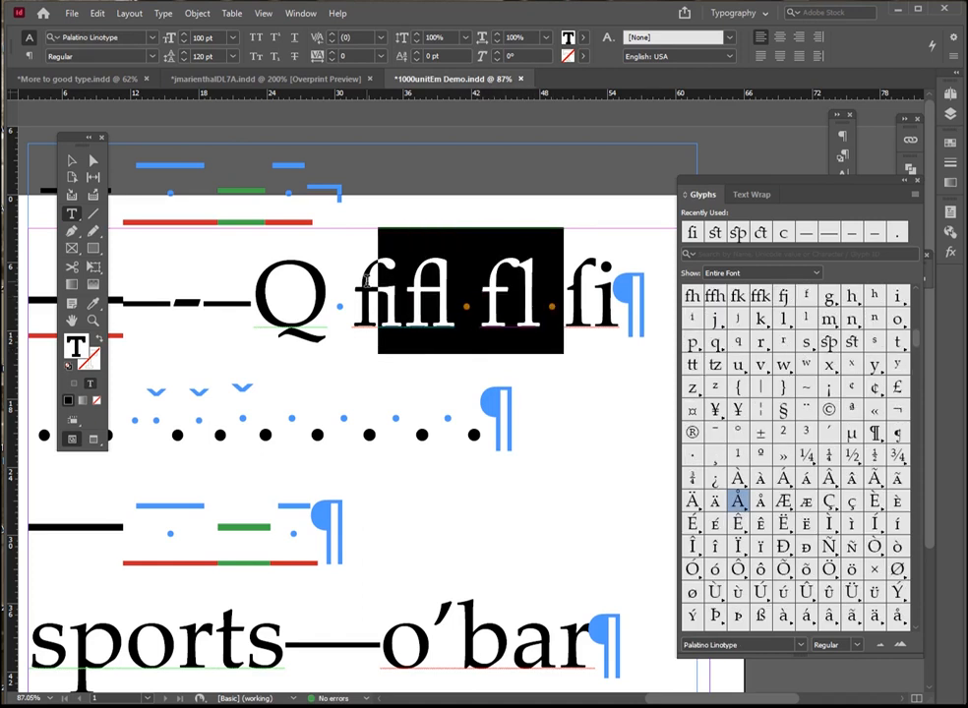
key("BackSpace")
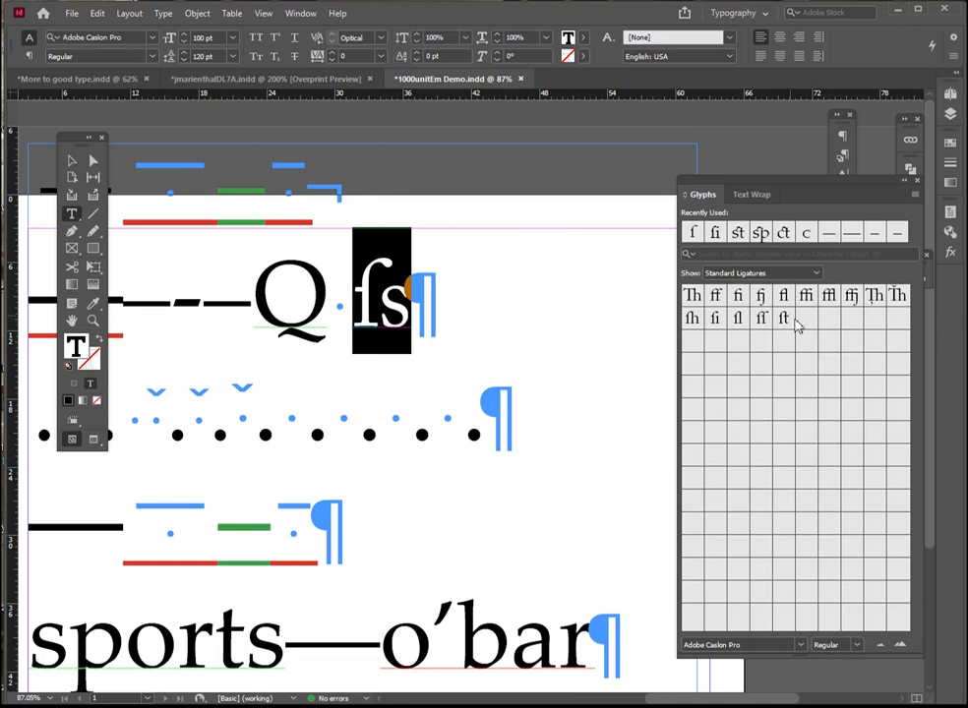
Filter the glyphs to Discretionary Ligatures and insert the interrobang after the long s and s
left_click(743, 274)
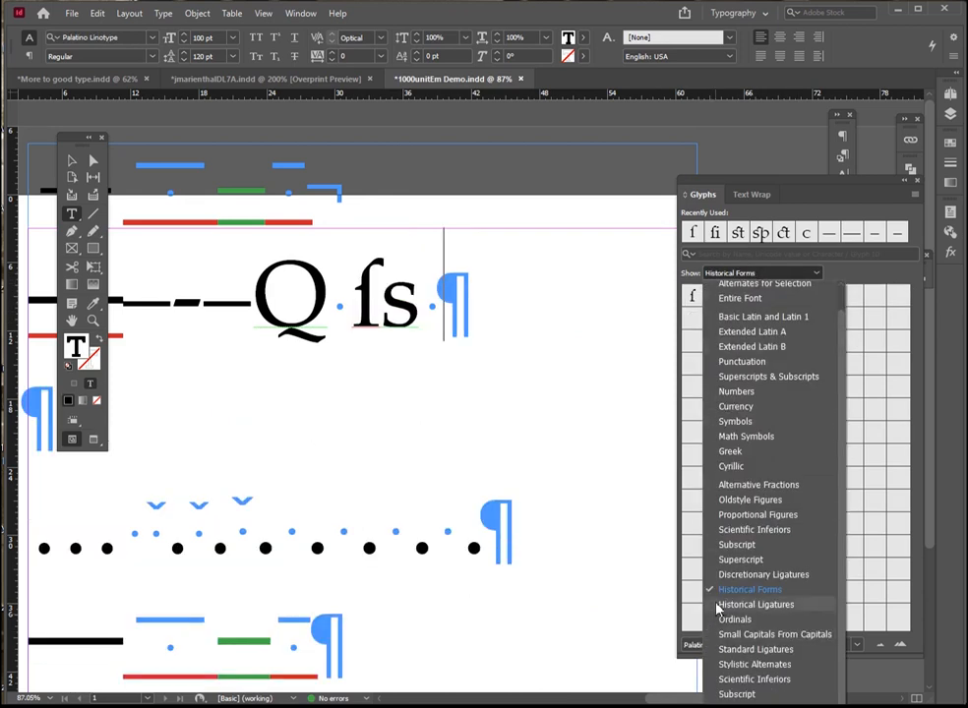
left_click(736, 567)
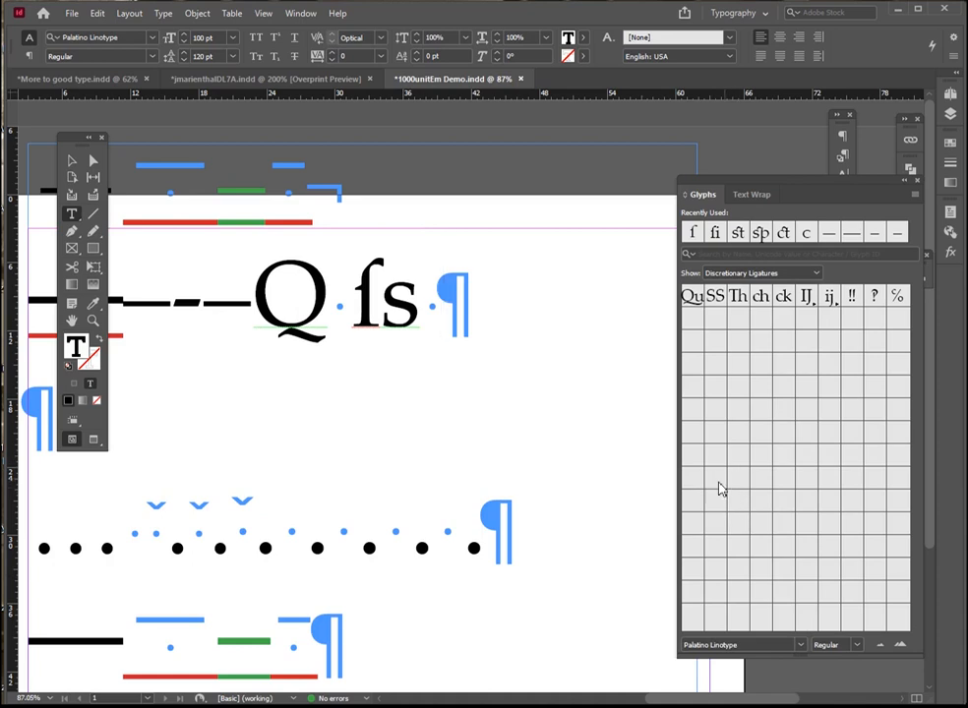
left_click(444, 295)
left_click(758, 275)
left_click(758, 276)
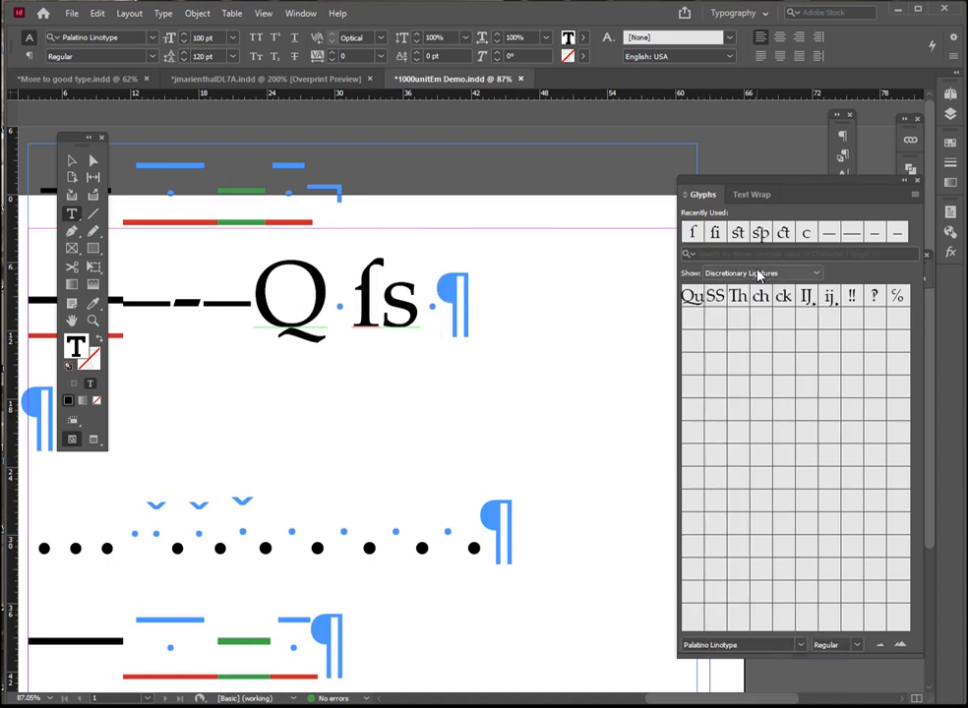
double_click(873, 297)
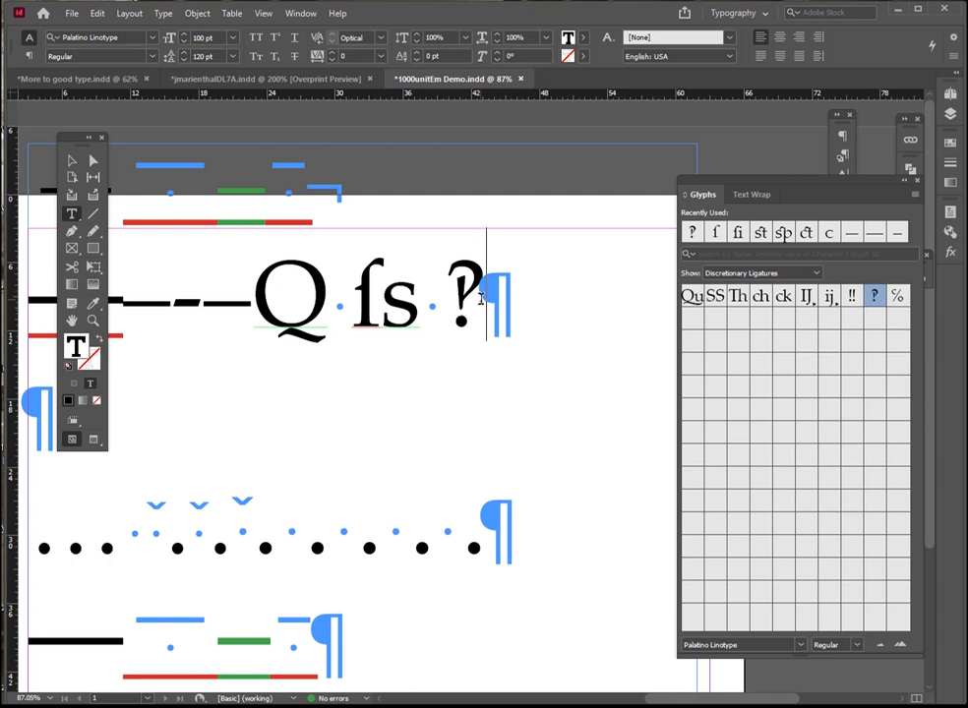
Filter the glyph list to the font's Historical Ligatures
left_click_drag(482, 292, 444, 295)
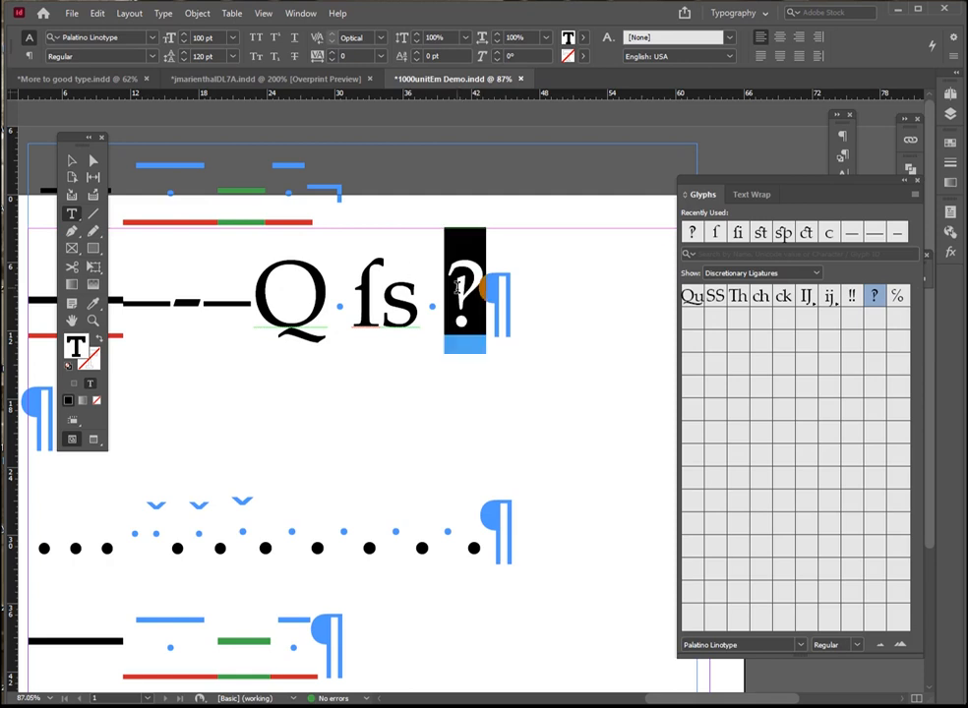
left_click(763, 273)
left_click(748, 607)
left_click(736, 274)
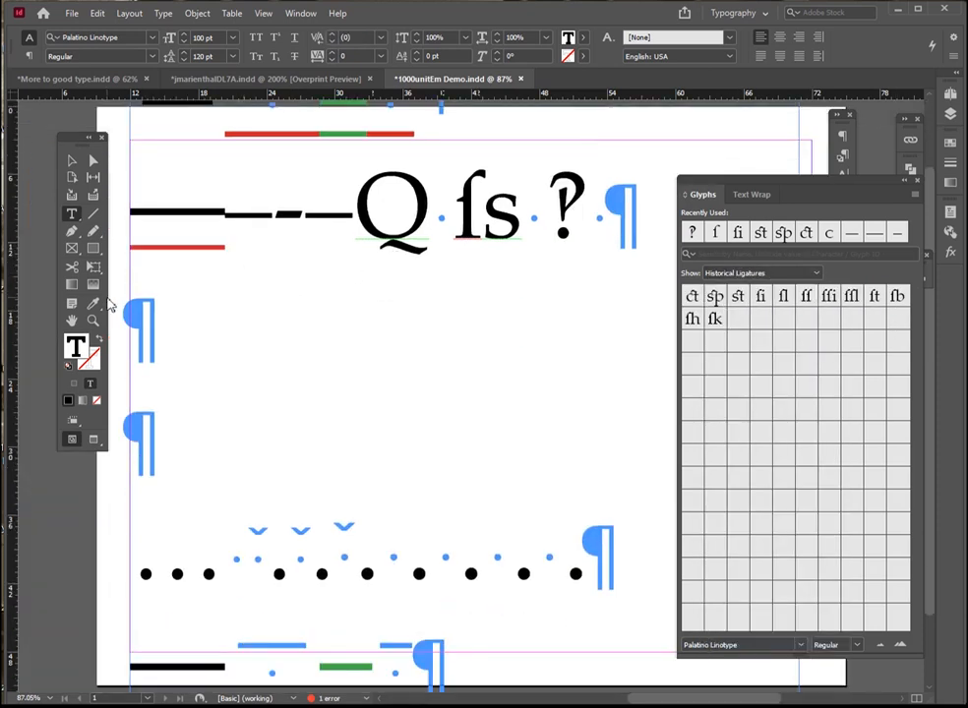
Enter "Numeral12345" in the empty paragraph below the Q line
left_click(140, 310)
type("N")
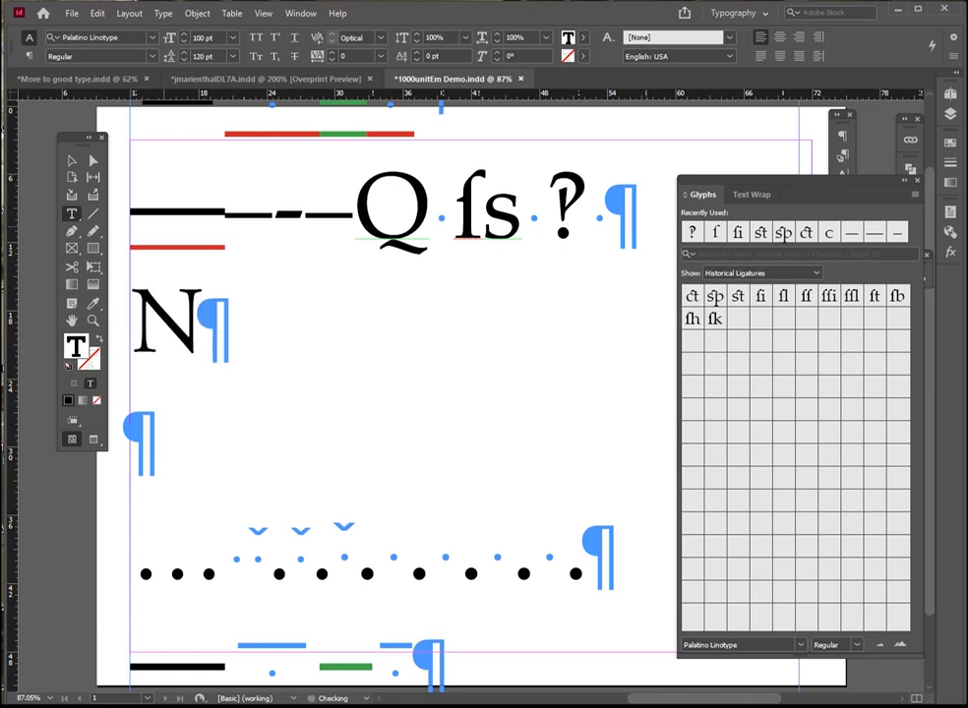
type("umer")
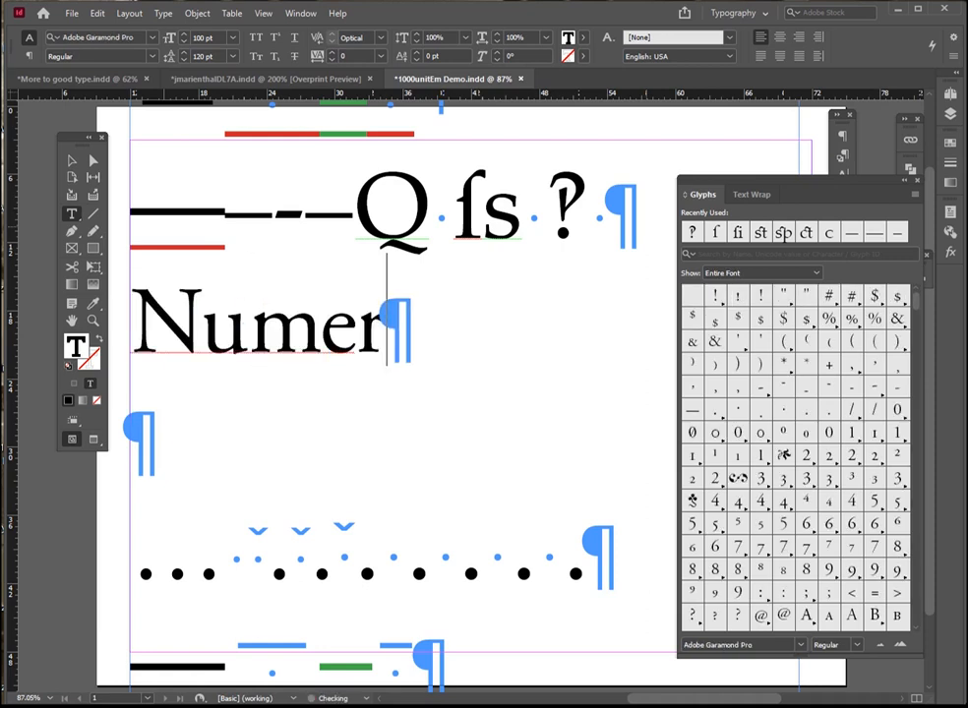
type("al12")
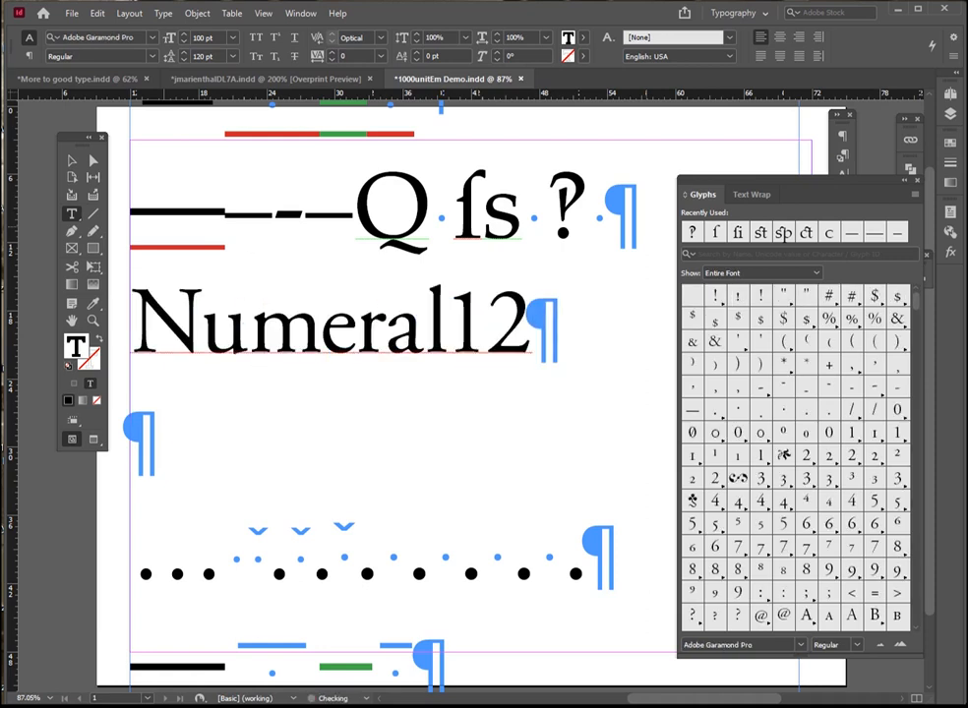
type("345")
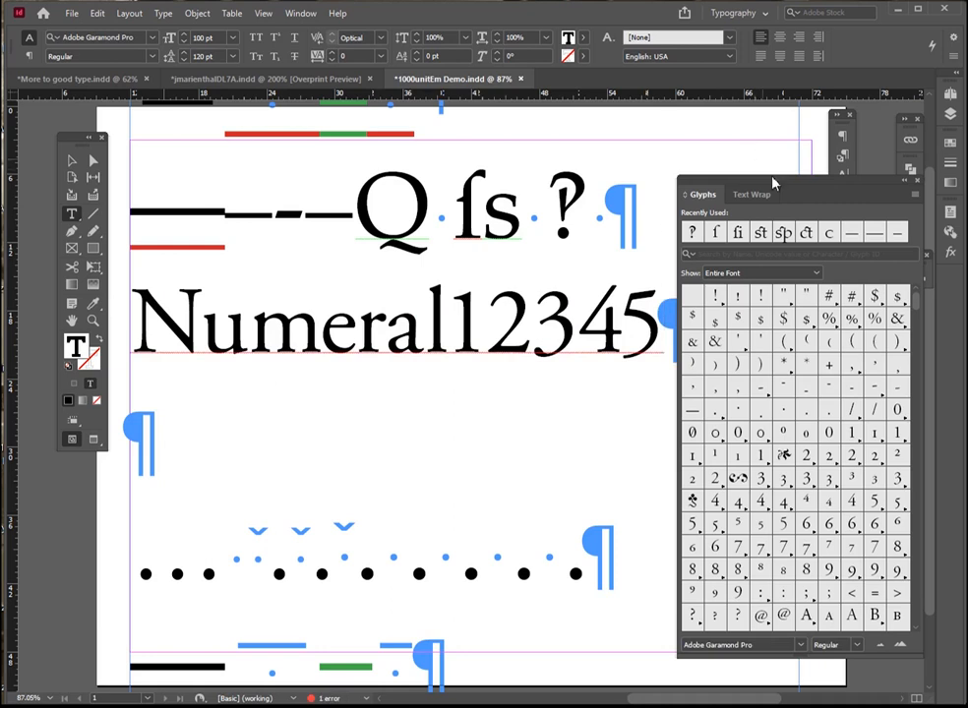
Apply the Proportional Oldstyle figure style to the digits 12345
left_click_drag(663, 328, 429, 326)
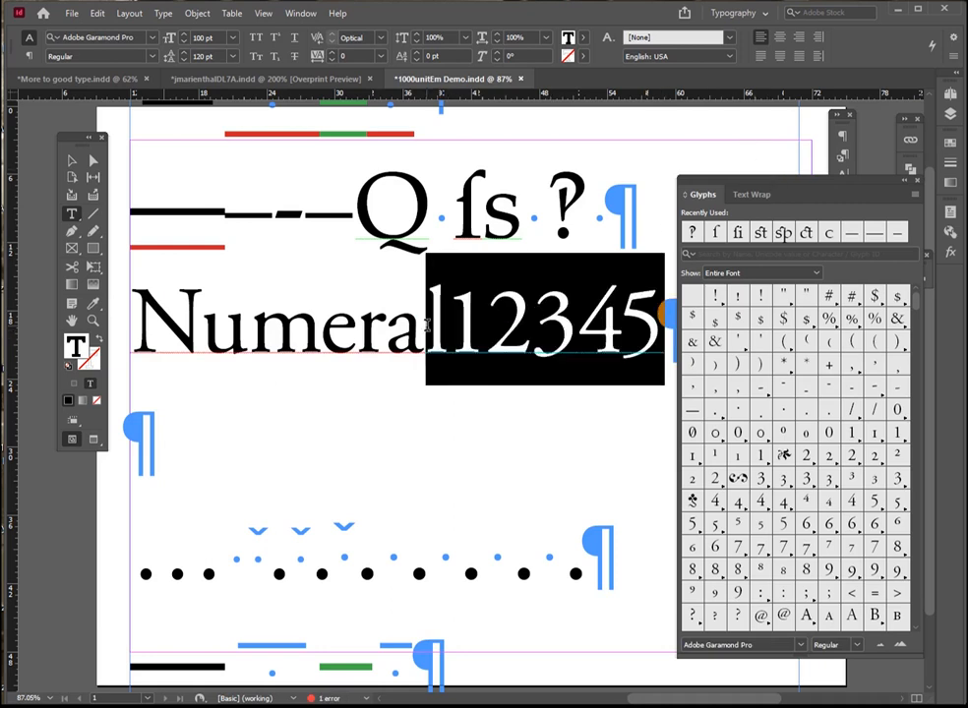
left_click(953, 37)
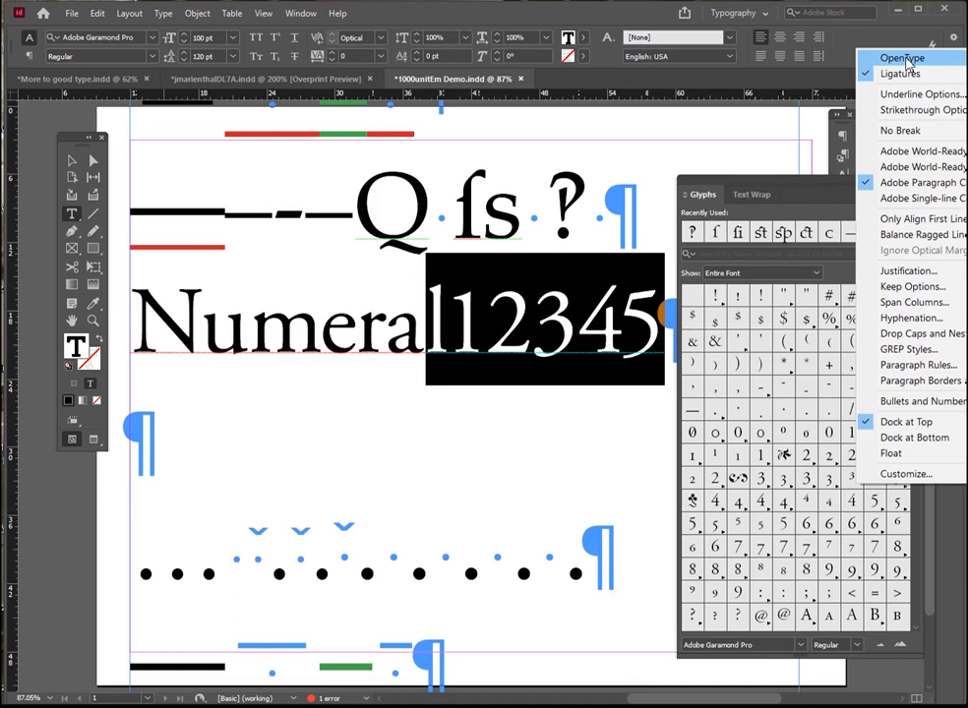
mouse_move(909, 66)
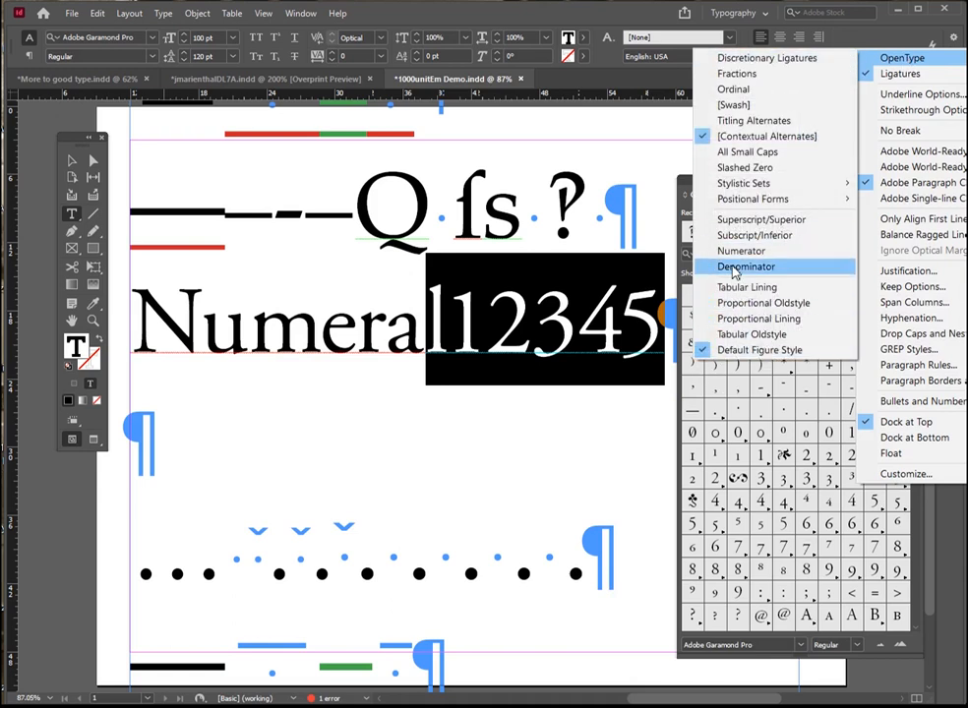
left_click(746, 305)
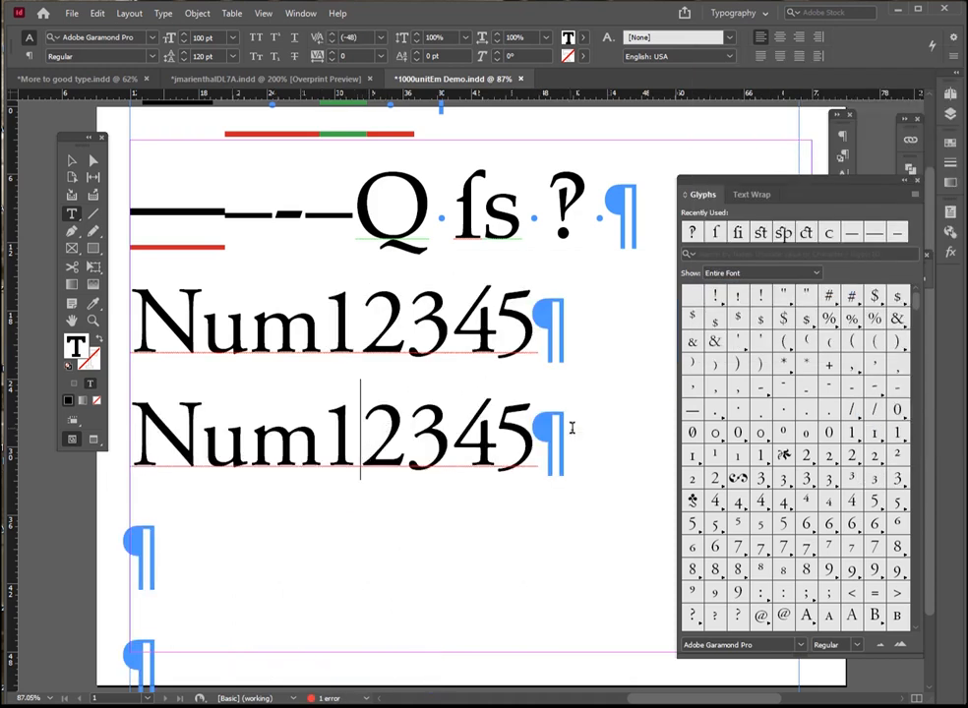
Apply the Proportional Lining figure style to the second Num12345 line
left_click_drag(530, 442, 145, 435)
left_click(915, 195)
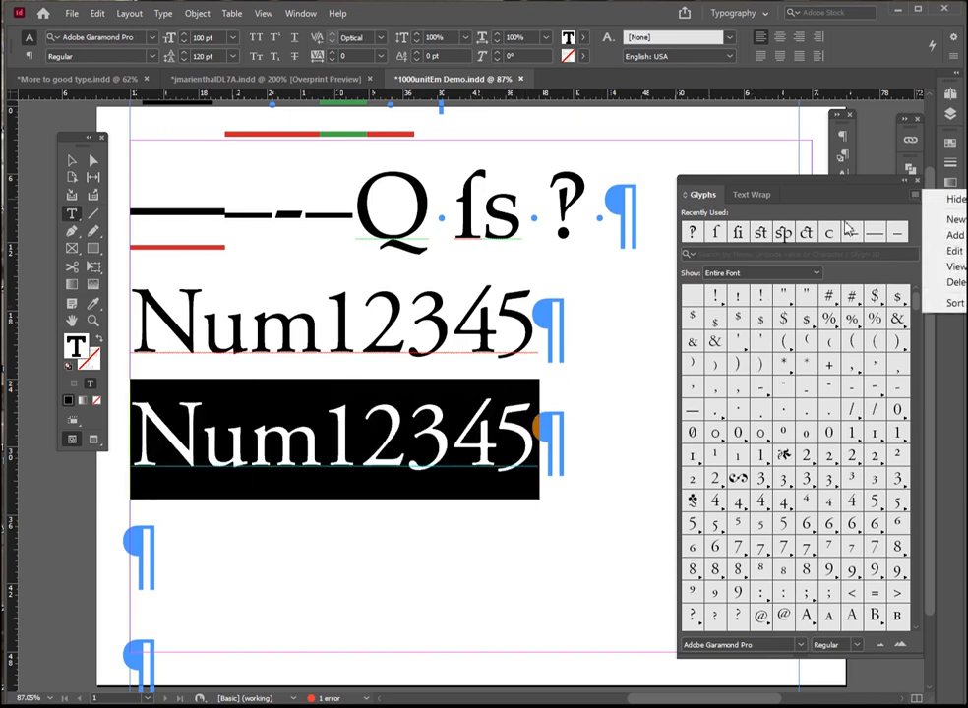
left_click(952, 37)
mouse_move(902, 57)
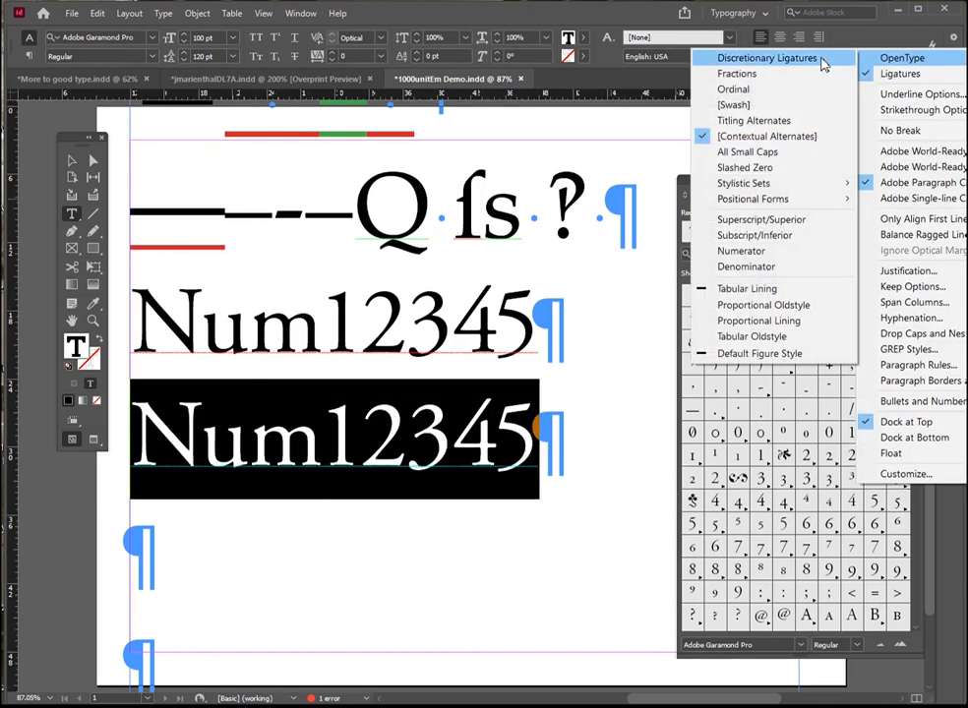
left_click(751, 322)
Set the kerning to Metrics for the digits of the second Num12345 line and for the whole first line
left_click(324, 438)
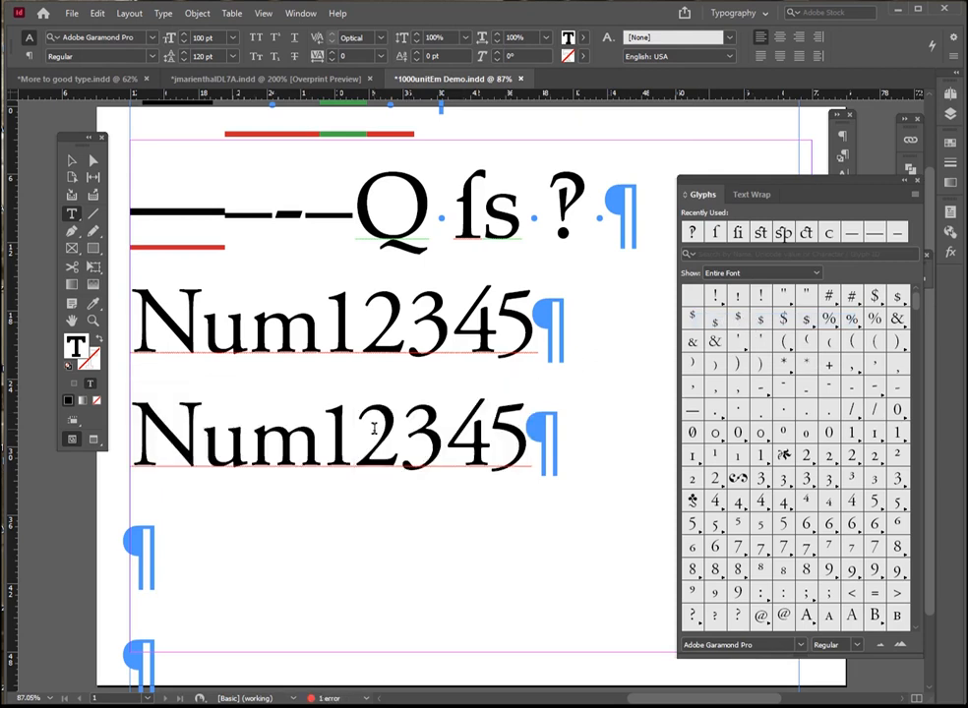
left_click_drag(324, 438, 553, 448)
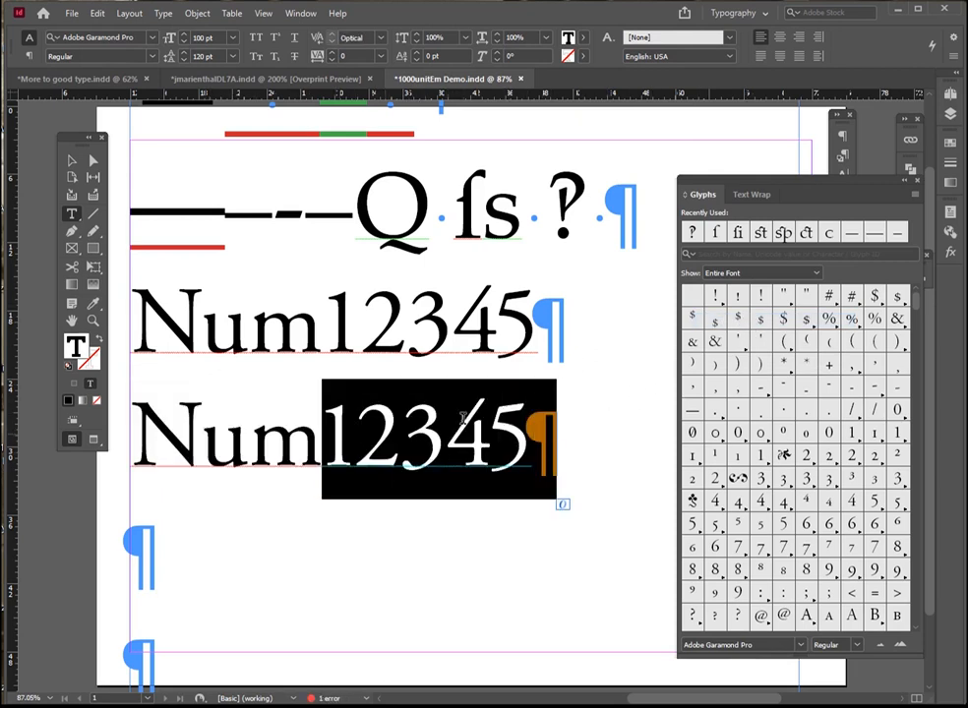
left_click(381, 38)
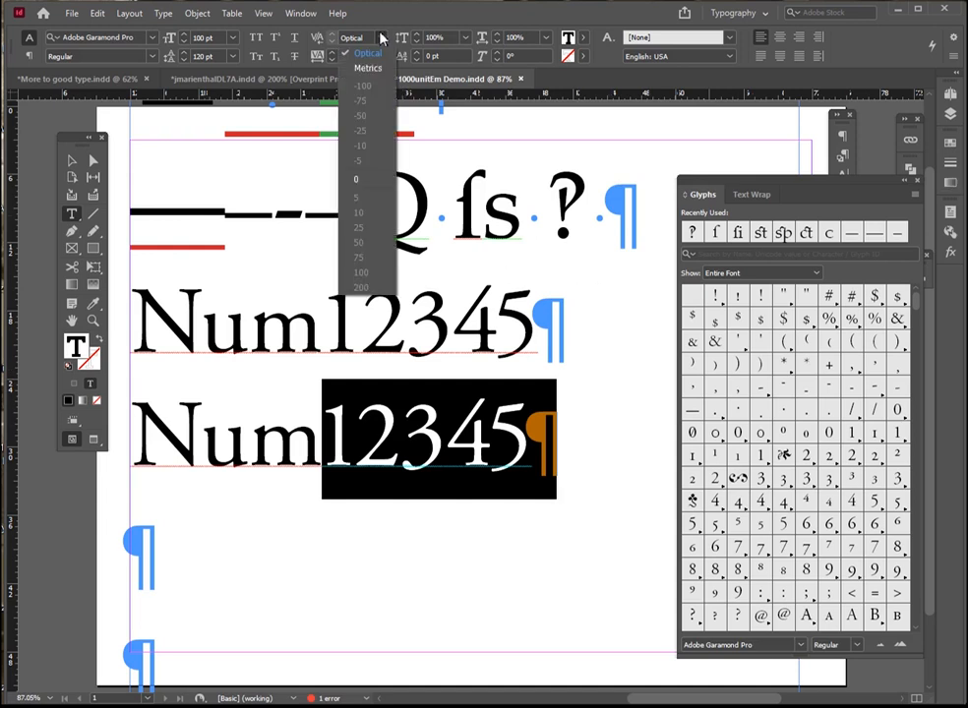
left_click(376, 71)
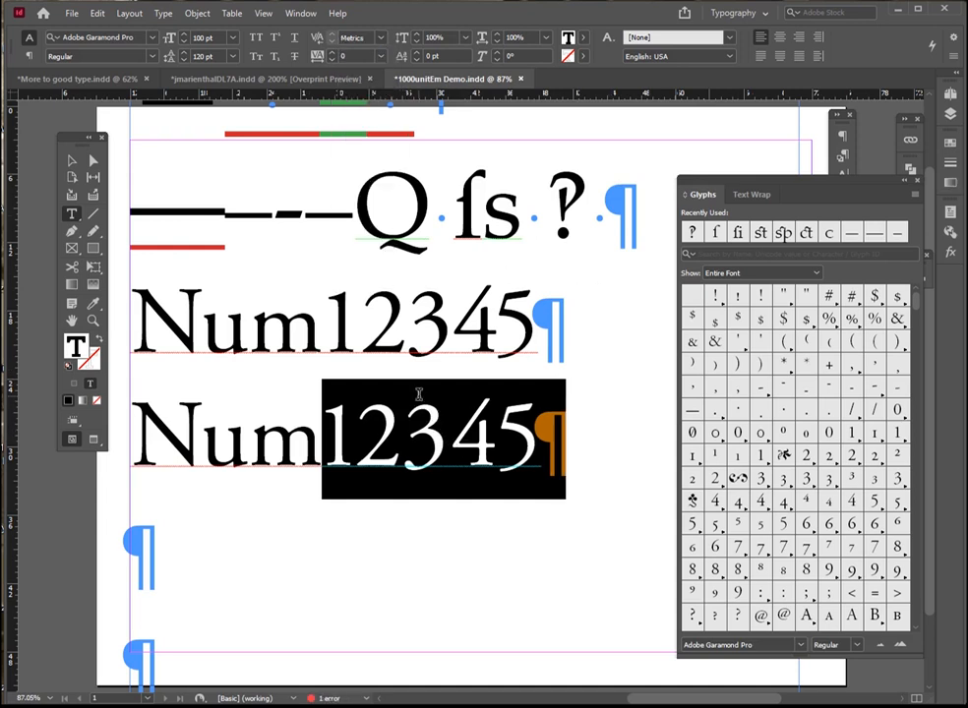
triple_click(339, 324)
left_click(382, 38)
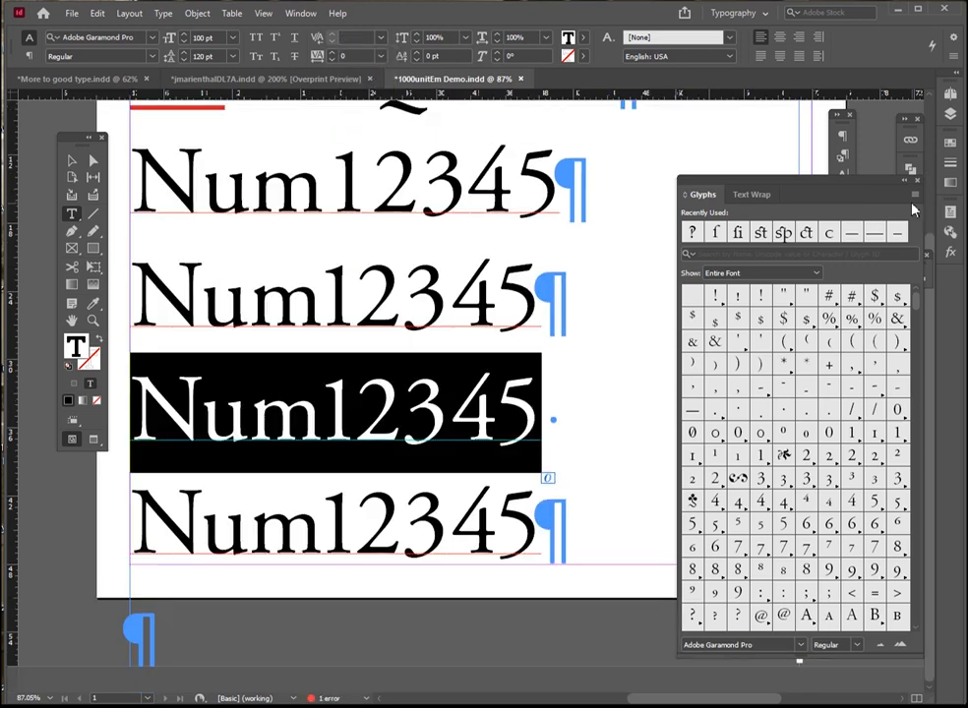
left_click(913, 197)
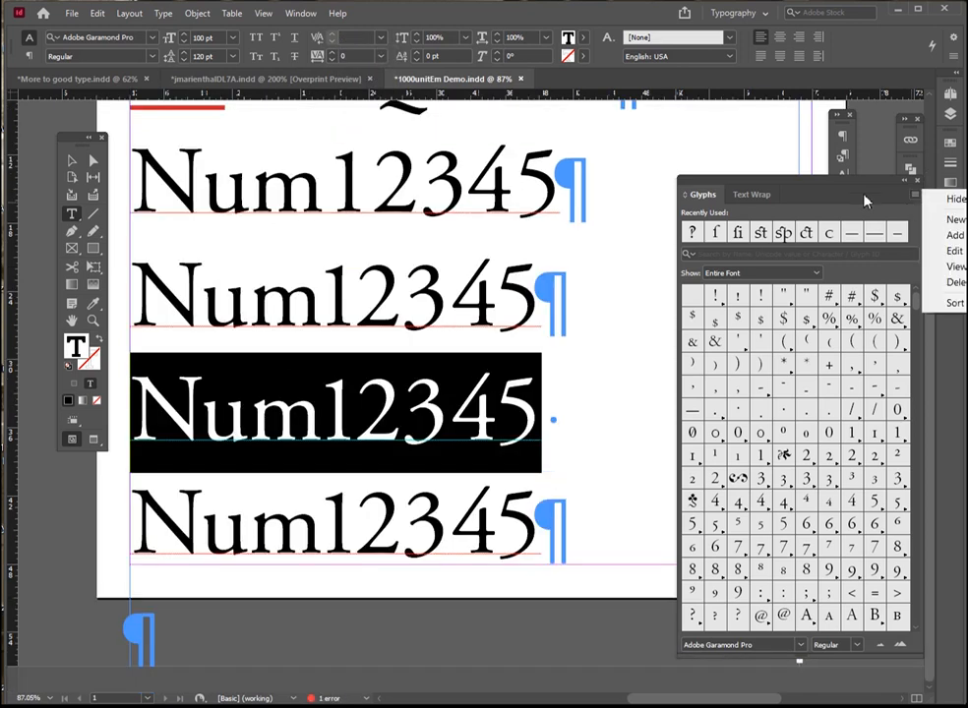
left_click(956, 56)
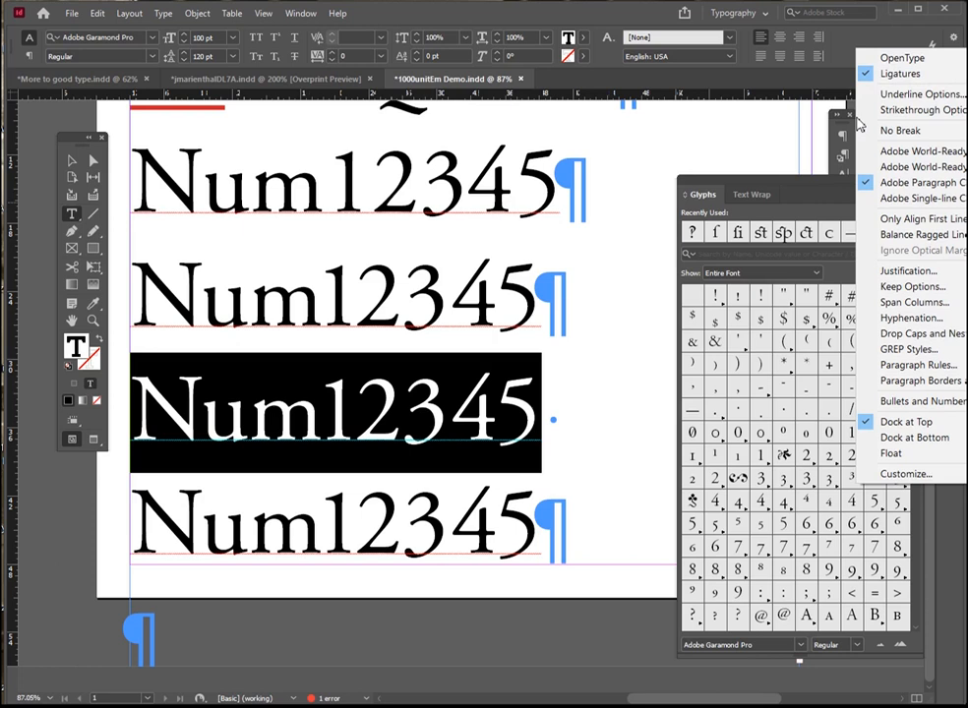
left_click_drag(324, 409, 535, 398)
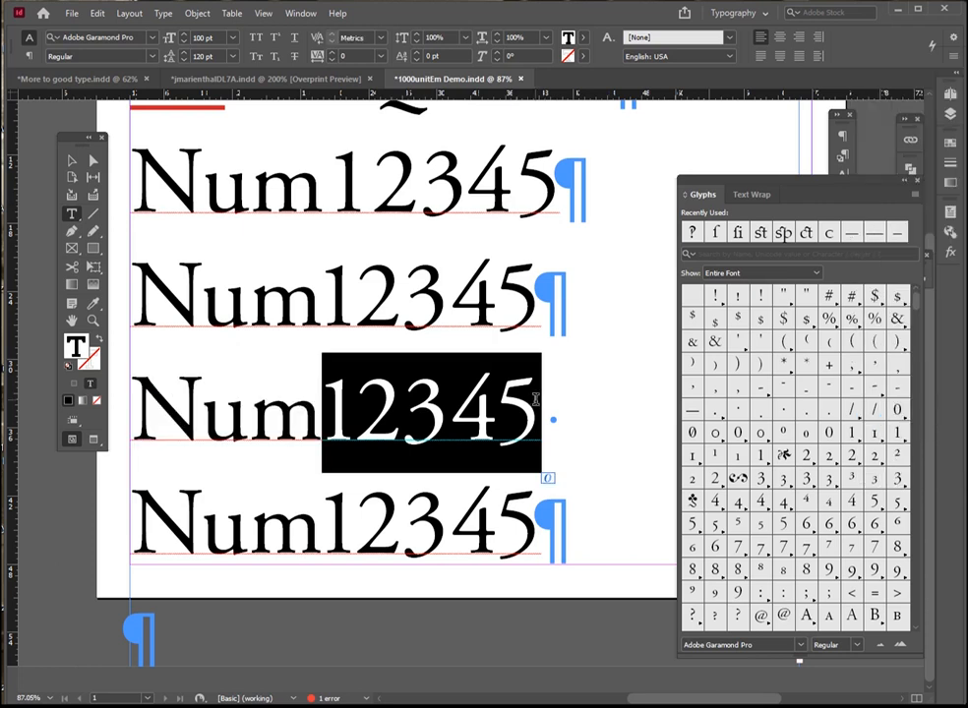
left_click(401, 295)
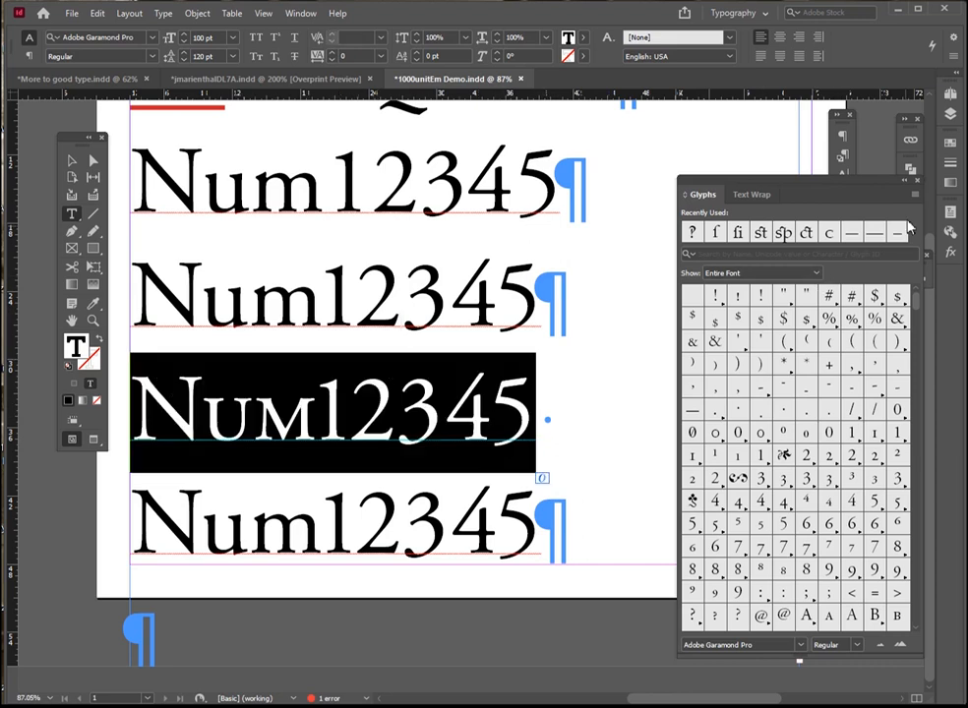
Set the third Num12345 line in small caps with the Proportional Oldstyle figure style
left_click(915, 194)
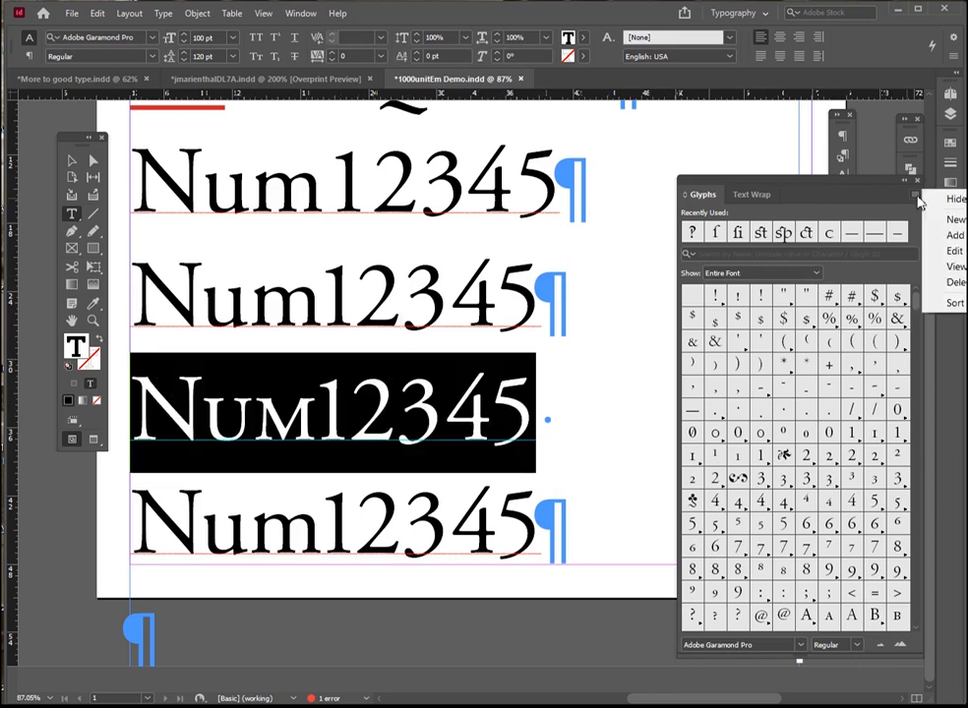
left_click(954, 56)
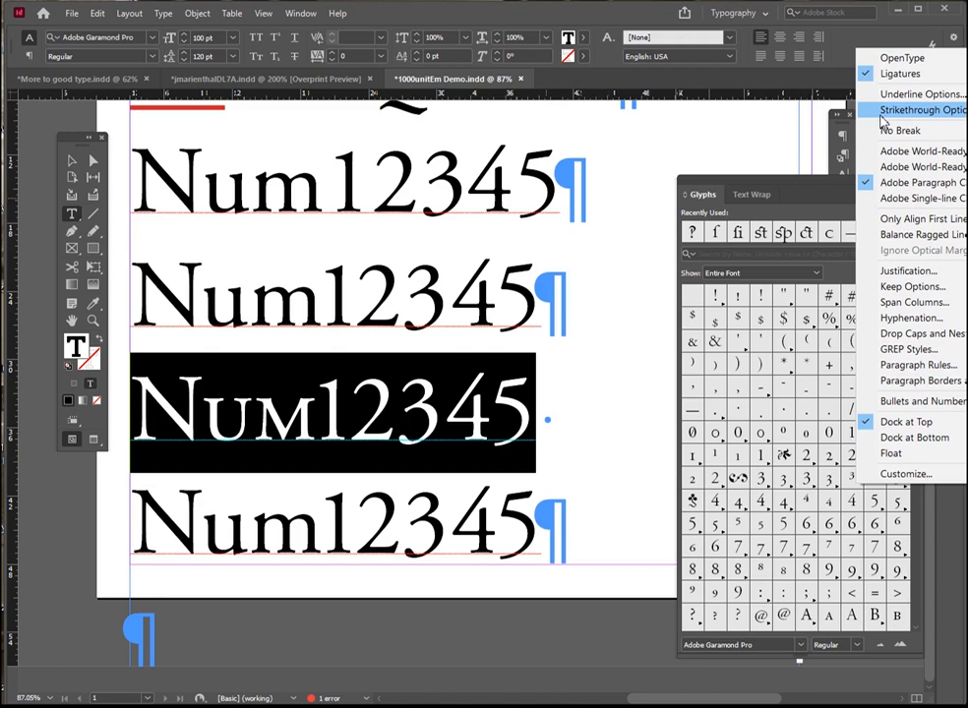
mouse_move(902, 57)
left_click(746, 242)
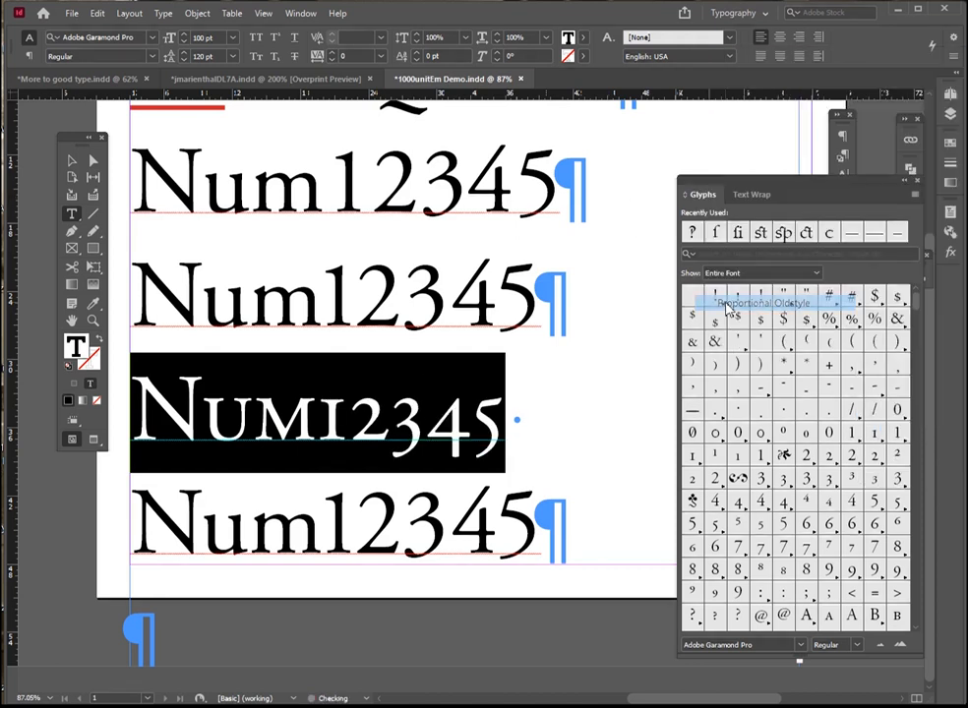
Append 7890 to the digits of the third Num line and 6789 to those of the fourth
left_click(386, 406)
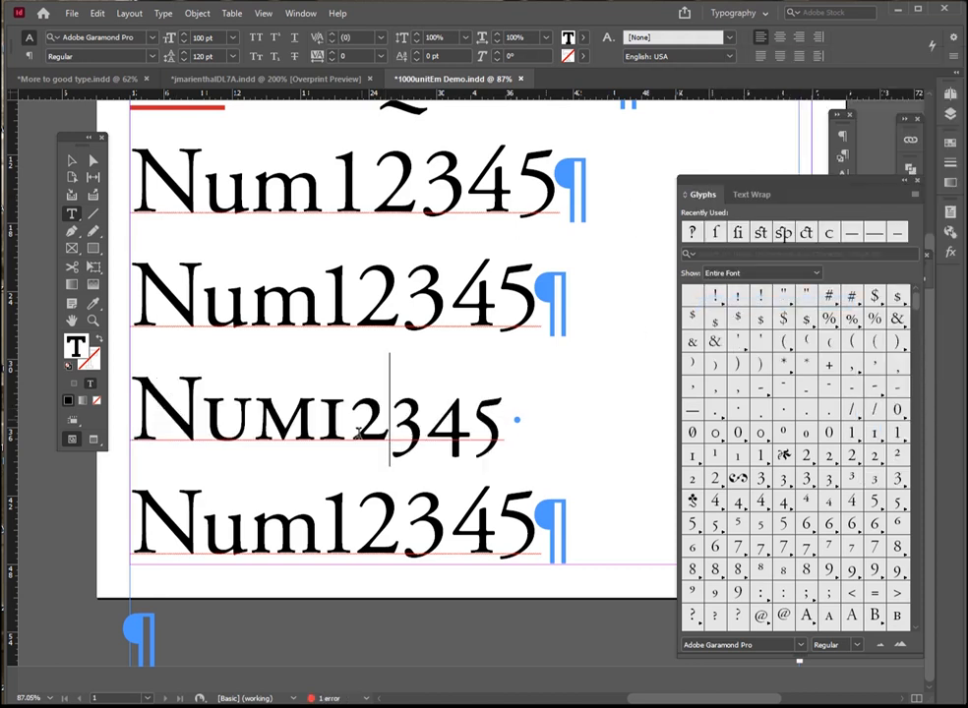
key("End")
type("789")
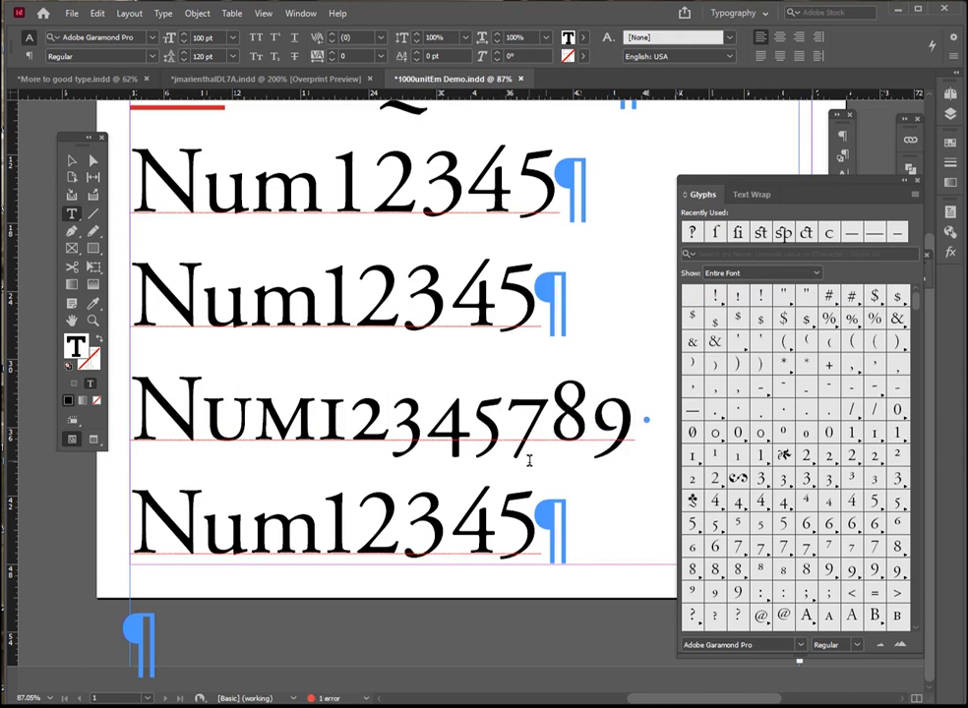
type("0")
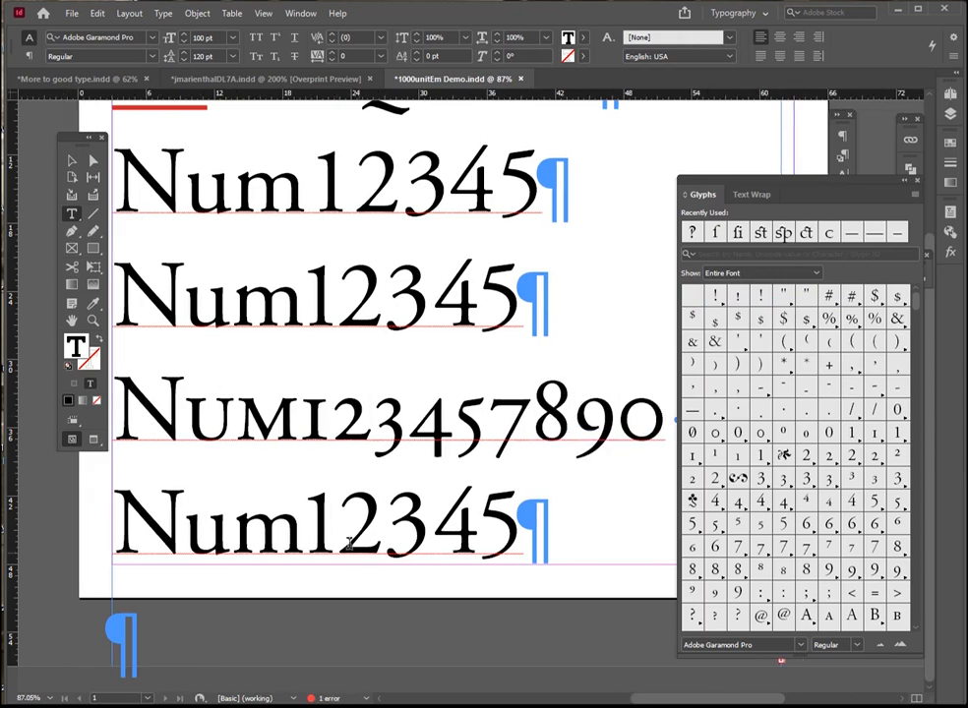
left_click(313, 519)
key("End")
type("6789")
Set the fourth line, Num123456789, in small caps with the Proportional Oldstyle figure style
key("shift+Home")
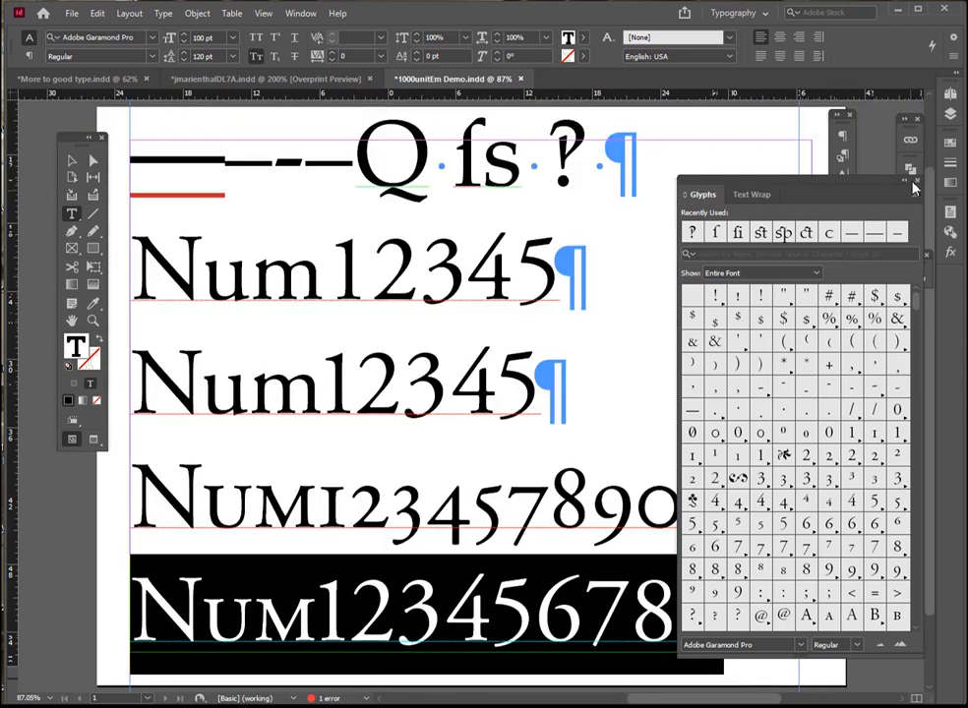
left_click(953, 61)
mouse_move(841, 58)
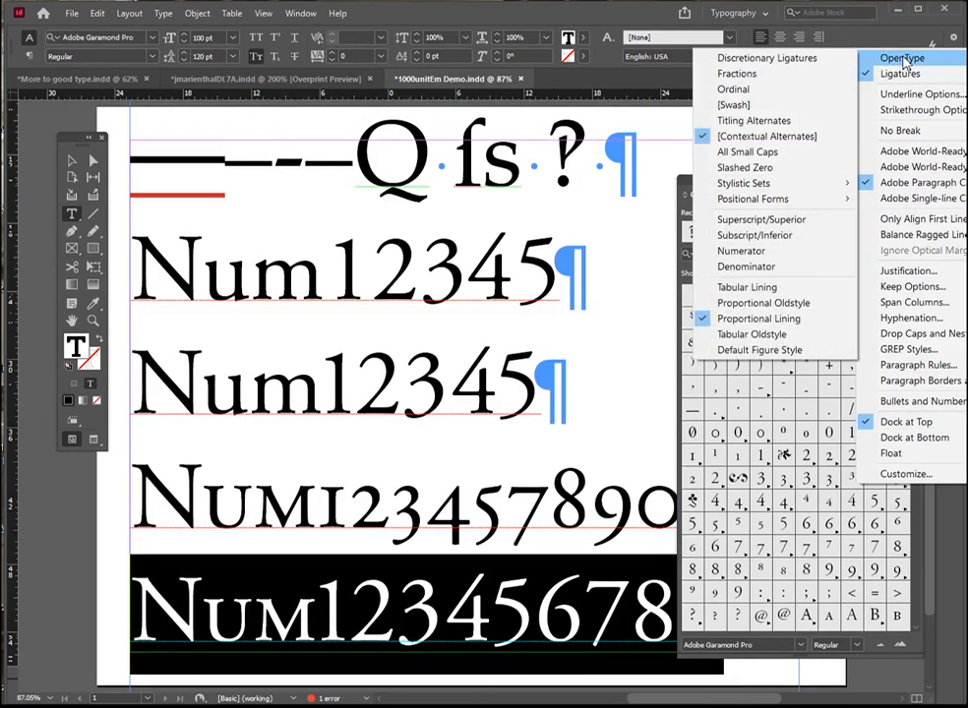
left_click(689, 186)
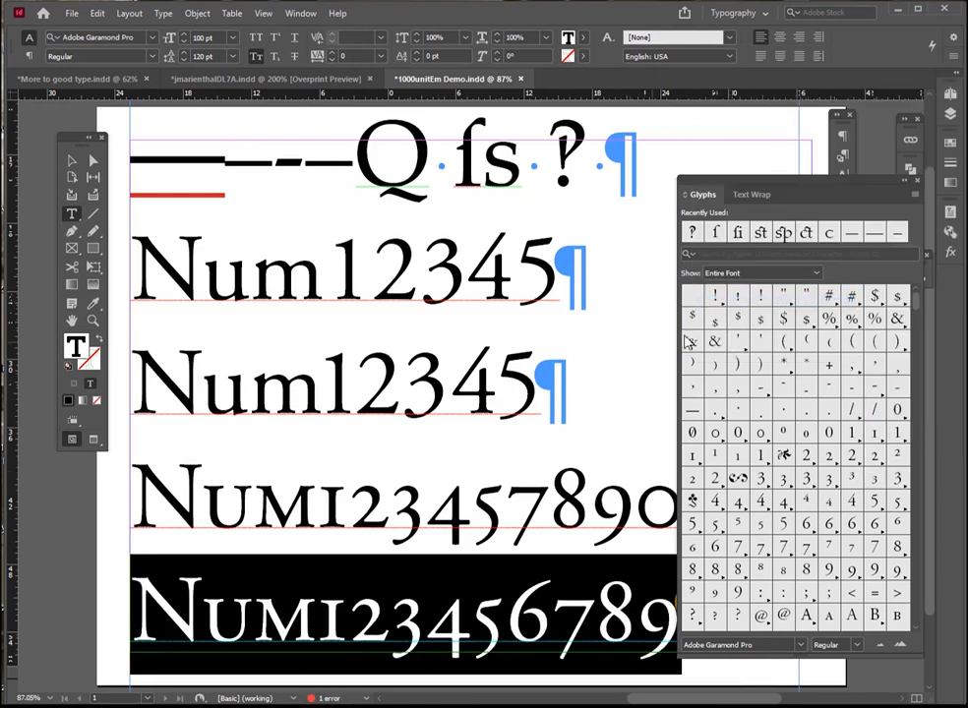
Collapse the floating Glyphs and Text Wrap group to icons and deselect the last line of text
left_click(897, 185)
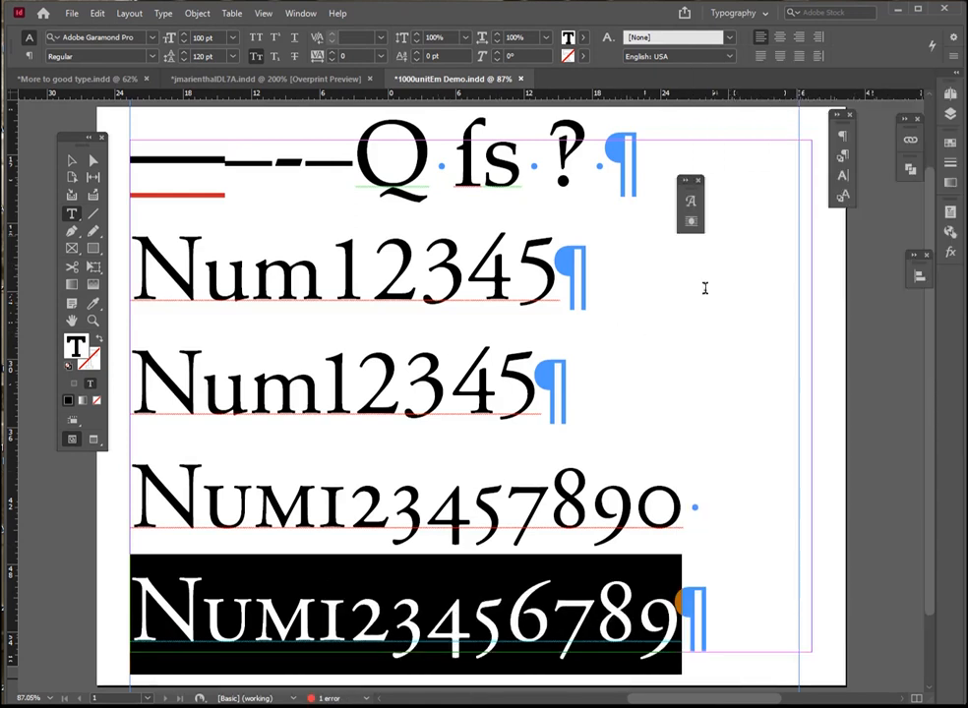
left_click(510, 426)
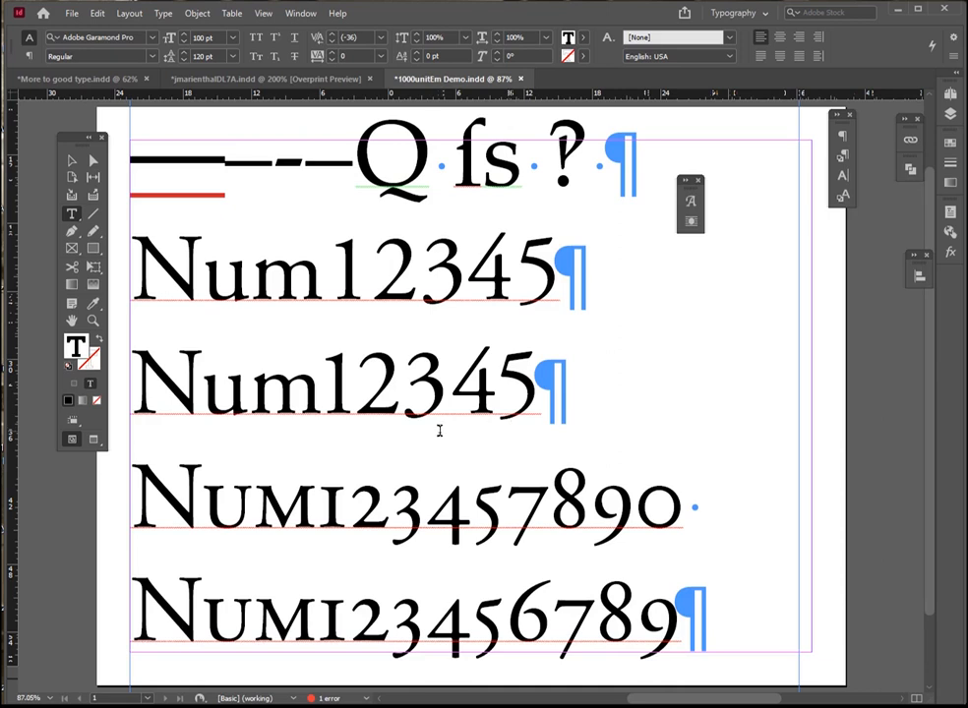
key("ctrl+minus")
key("ctrl+minus")
key("ctrl+minus")
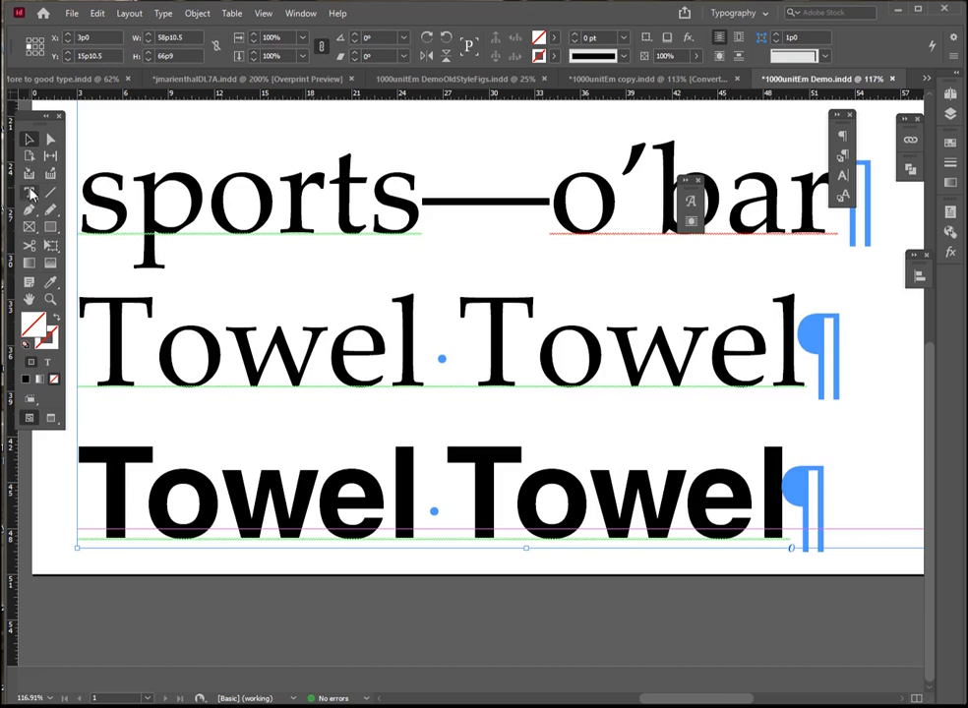
Set the kerning of both "Towel Towel" lines to Optical in the other 1000unitEm Demo document
key("t")
left_click(116, 326)
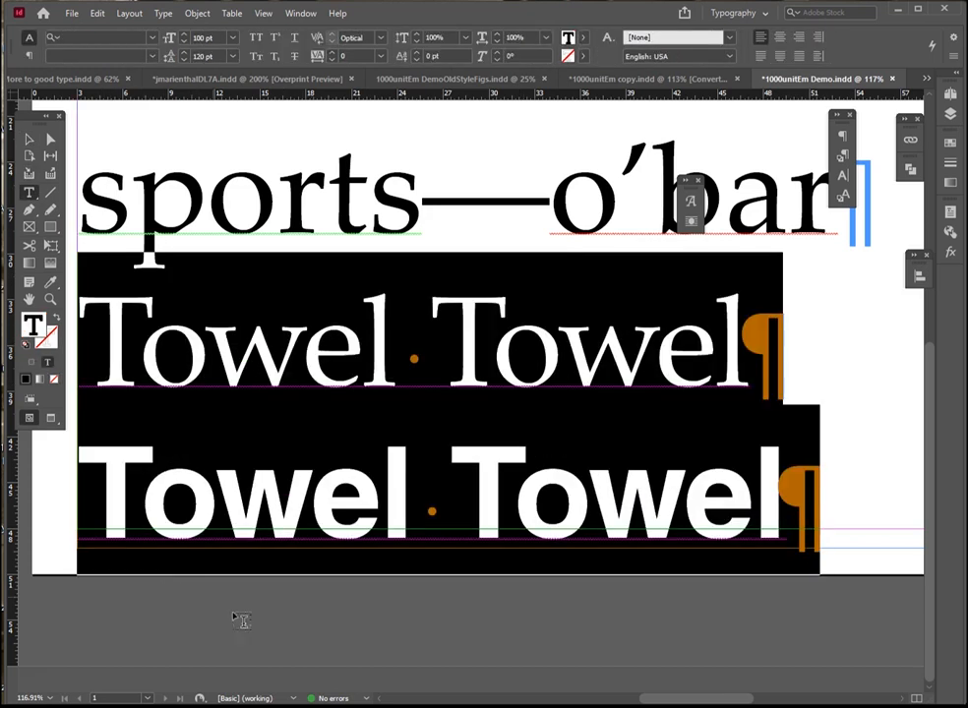
left_click(233, 386)
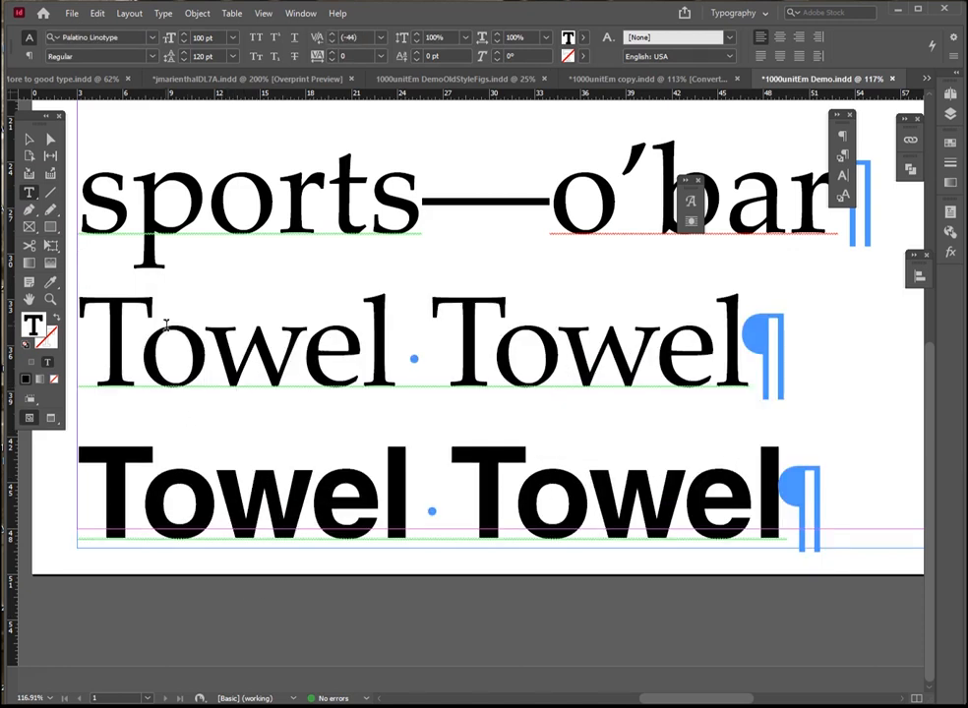
Scale the second word of the bold "Towel Towel" line to 75% horizontally
left_click_drag(80, 342, 406, 357)
left_click_drag(434, 318, 834, 359)
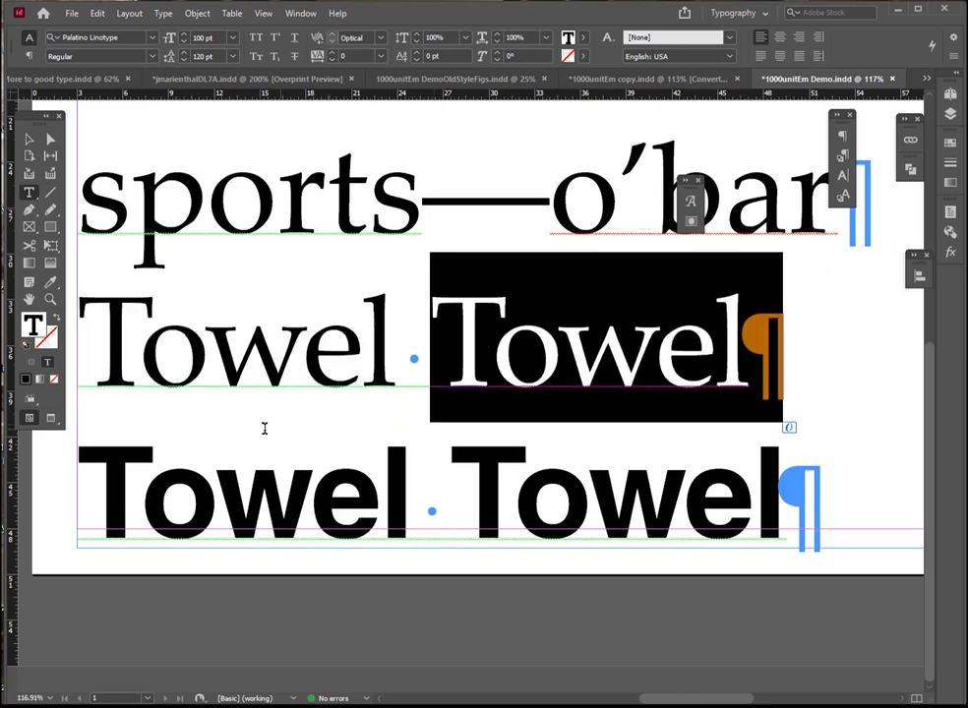
left_click_drag(100, 477, 419, 514)
double_click(610, 492)
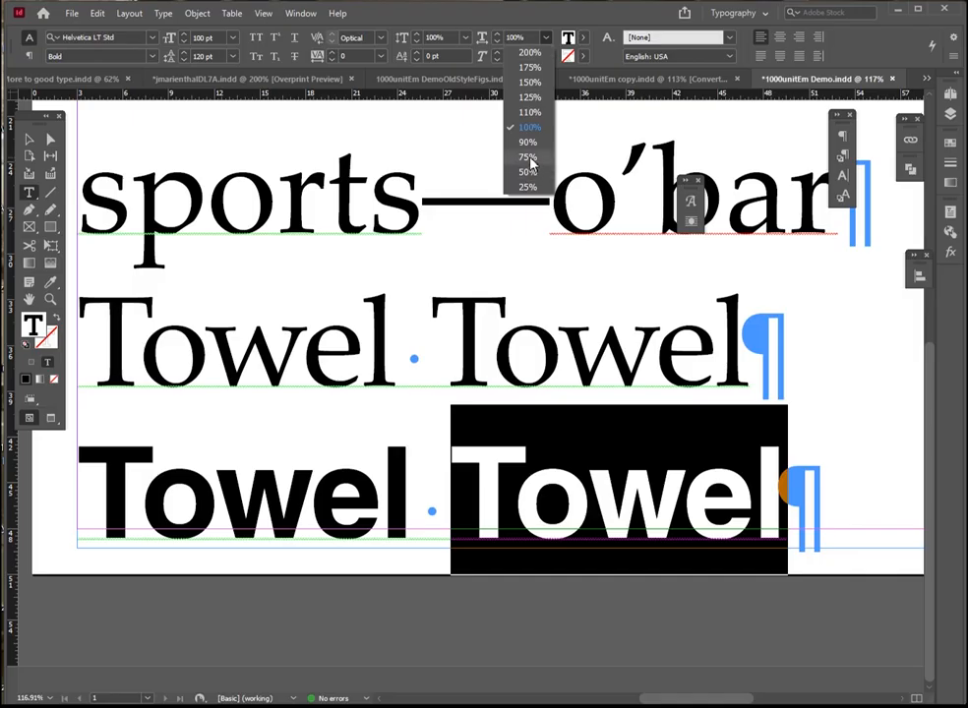
left_click(539, 167)
left_click(498, 492)
left_click_drag(417, 494, 394, 503)
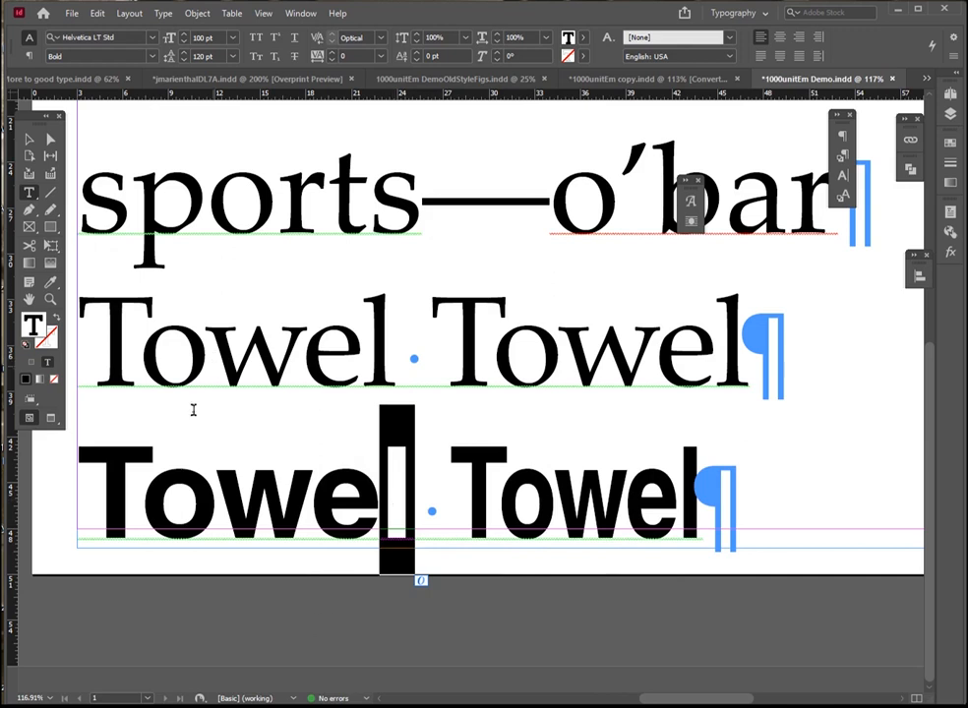
left_click_drag(79, 492, 143, 494)
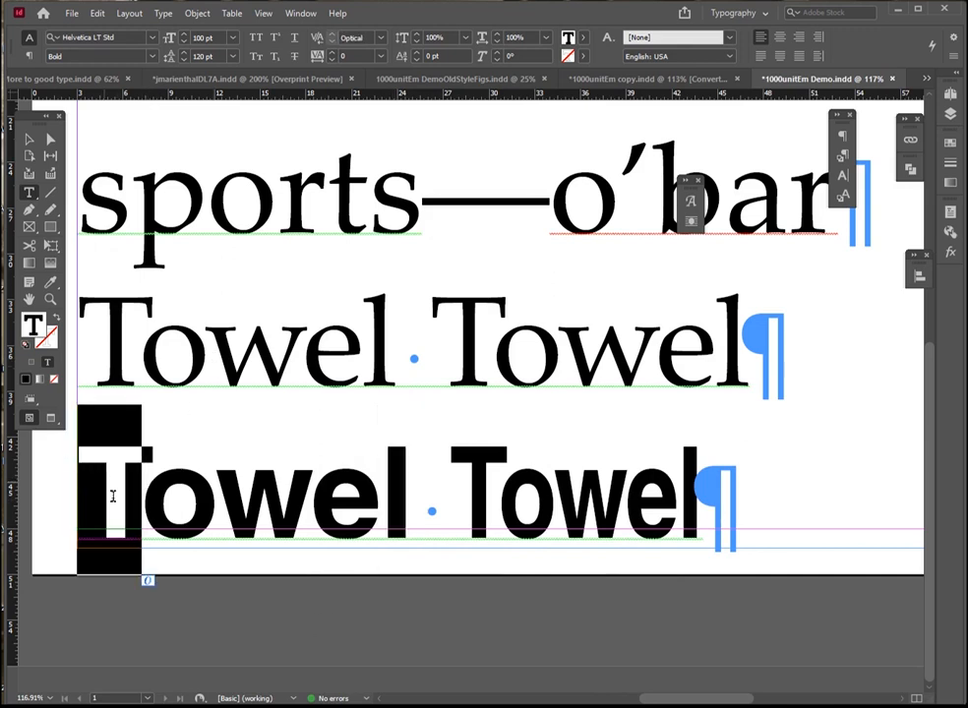
left_click(141, 507)
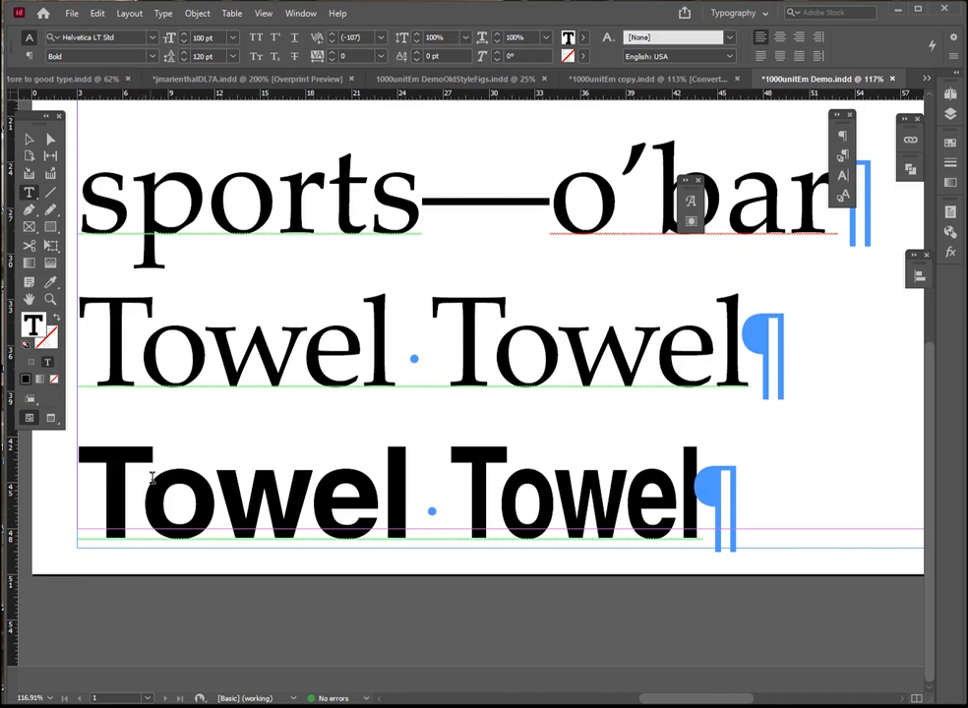
Set the horizontal scale of the T in the first bold "Towel" to 90% and nudge it slightly lower
left_click_drag(154, 442, 95, 442)
key("ctrl+space")
left_click_drag(184, 419, 39, 558)
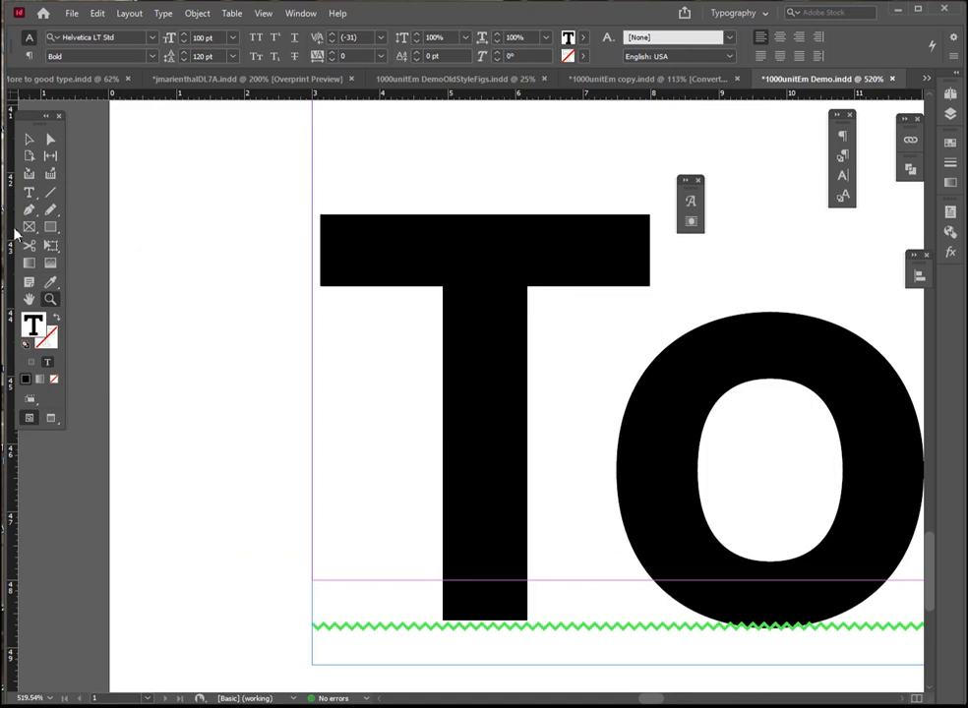
left_click(28, 195)
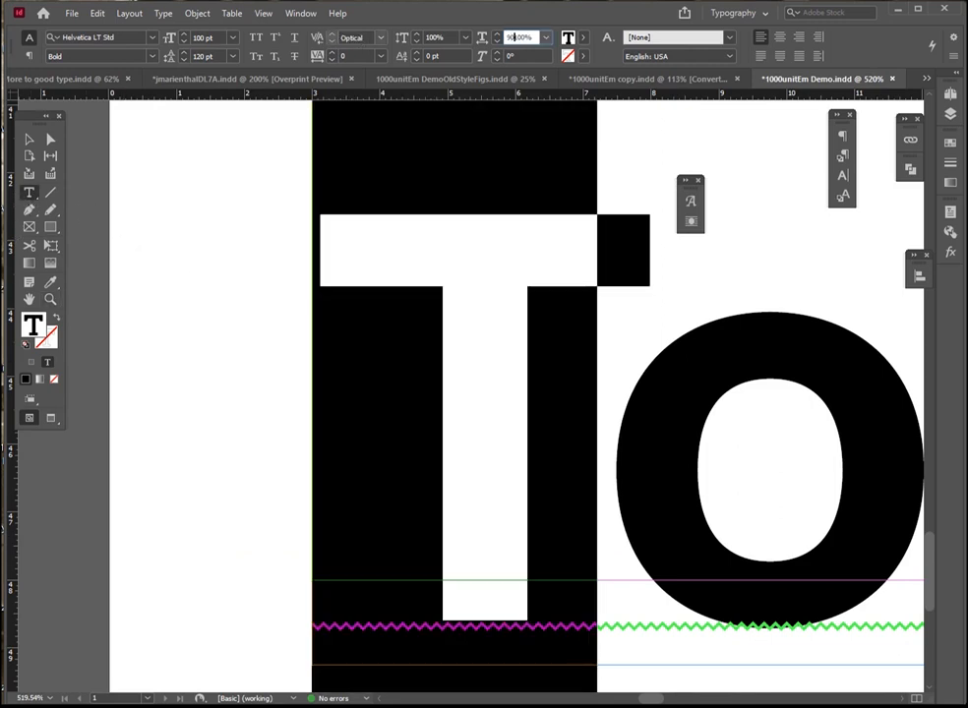
key("Return")
left_click(497, 42)
Fit a blue square over the junction of the T's stem and crossbar, and fine-tune the T's horizontal scale to 87%
left_click(50, 226)
left_click_drag(352, 355, 401, 430)
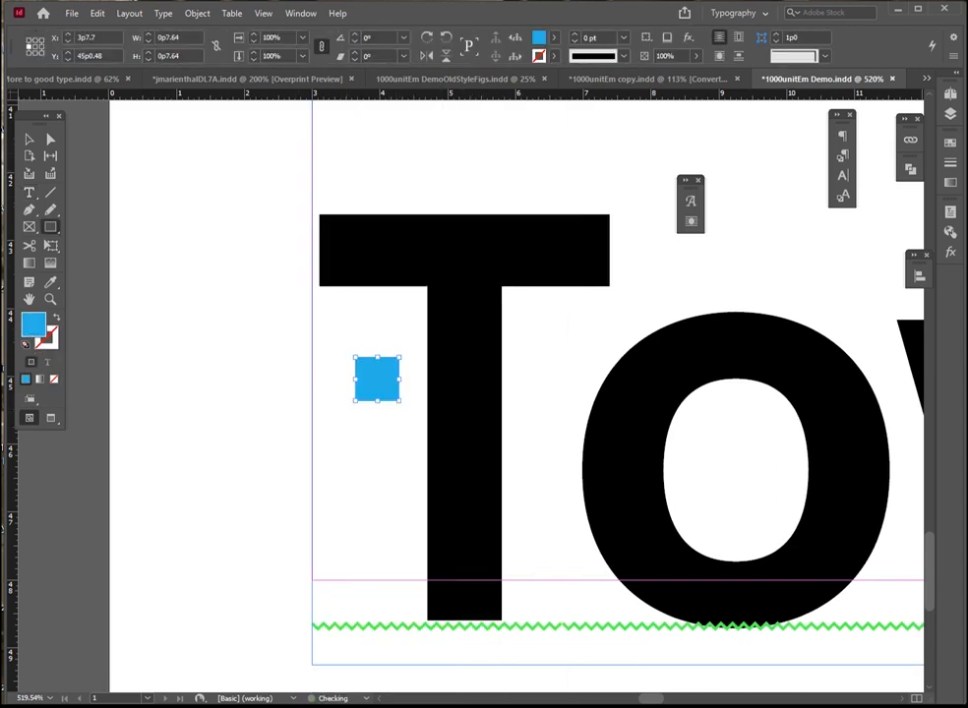
left_click(30, 141)
left_click_drag(360, 374, 502, 215)
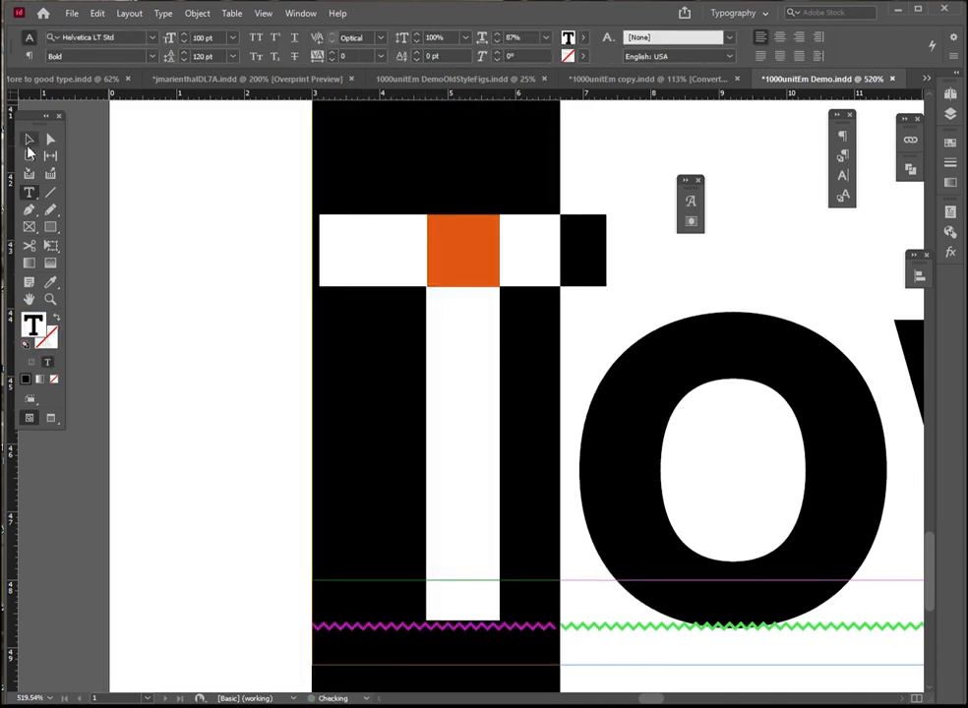
left_click(29, 141)
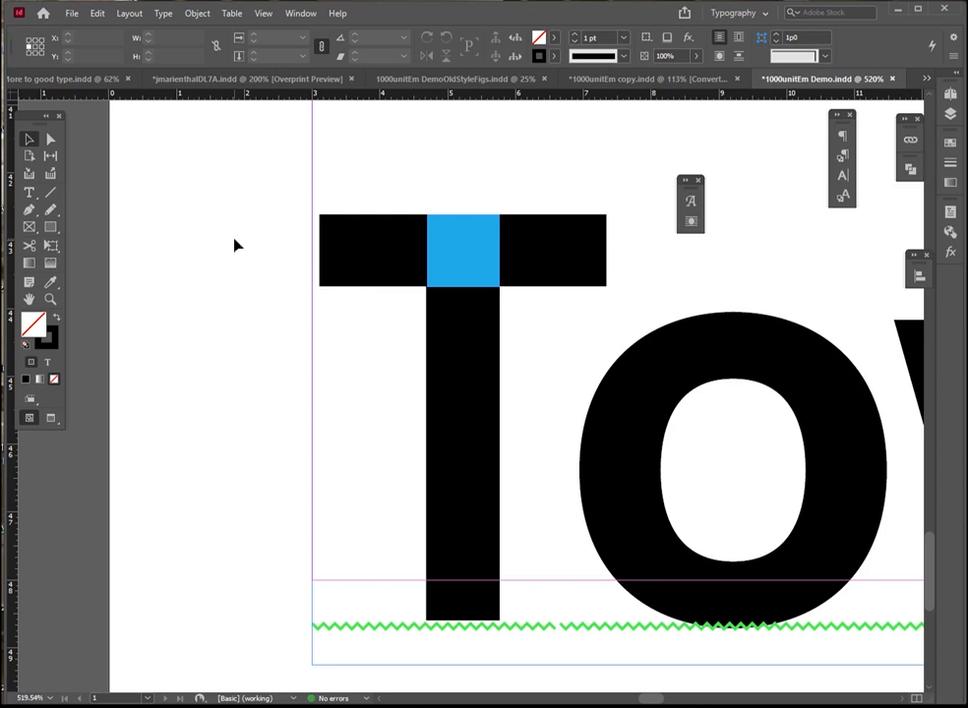
Reduce the horizontal scale of the second word in the bold "Towel Towel" line to 65%
key("ctrl+0")
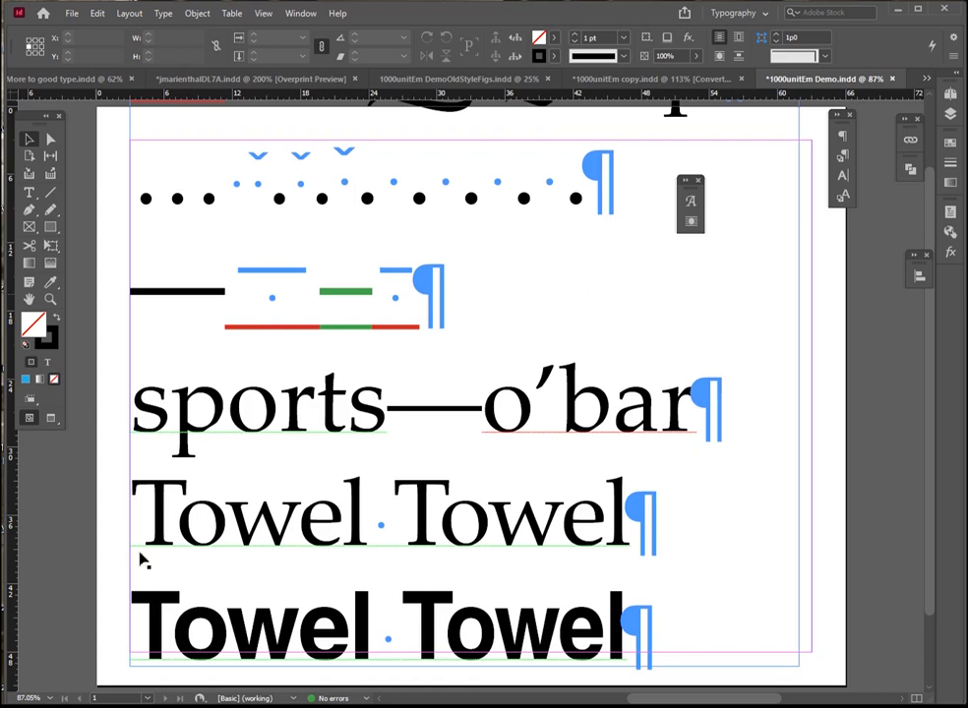
scroll(141, 559, "down", 2)
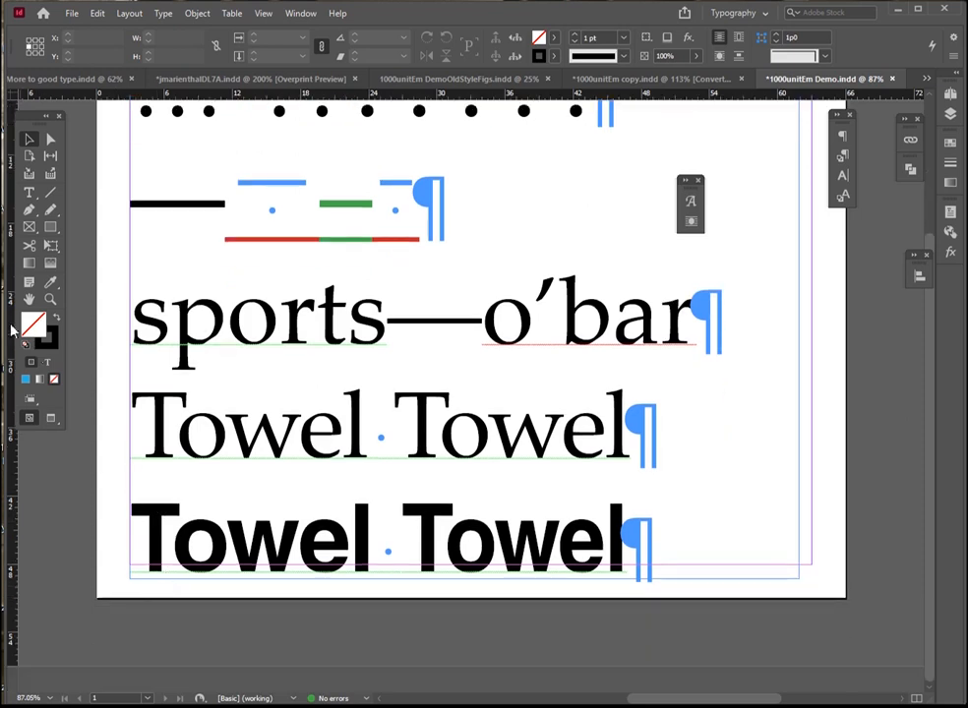
key("ctrl+space")
left_click(217, 542)
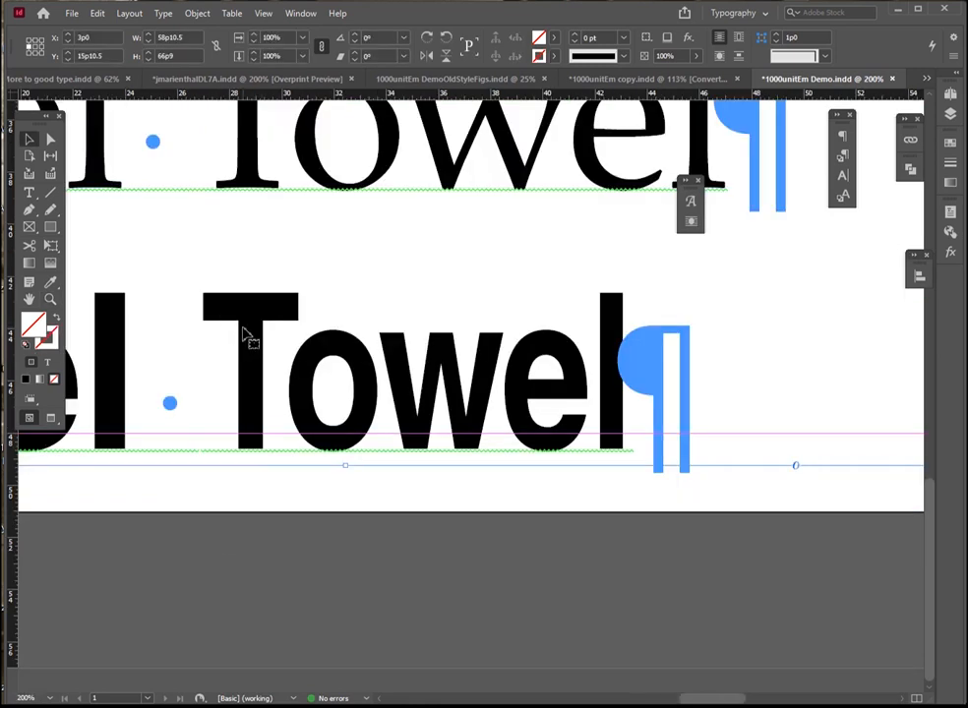
left_click(29, 193)
key("ctrl+a")
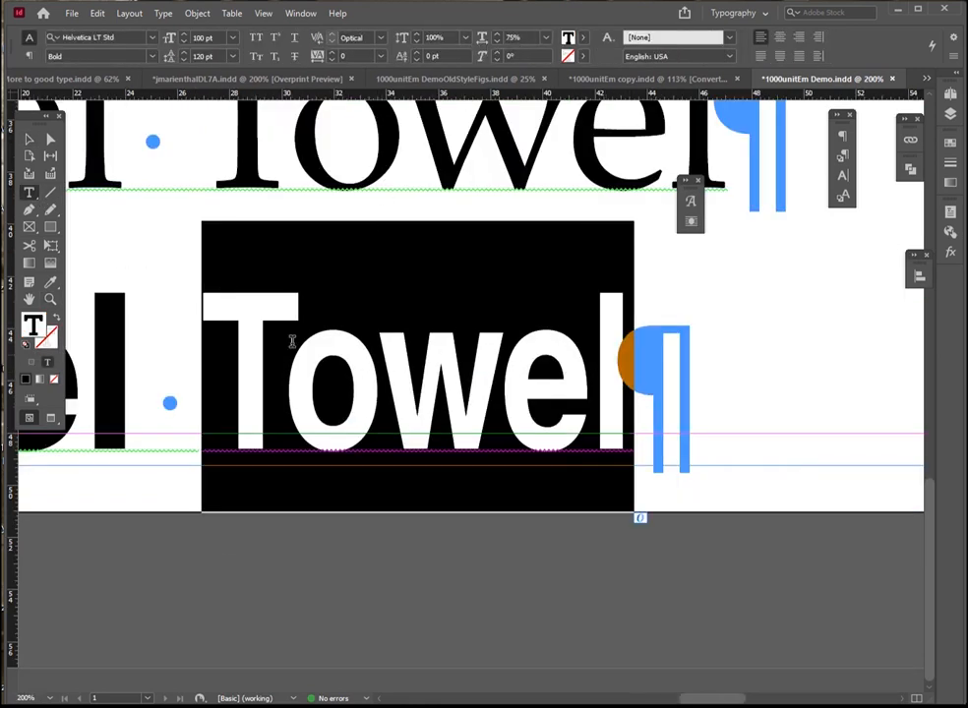
left_click(284, 344)
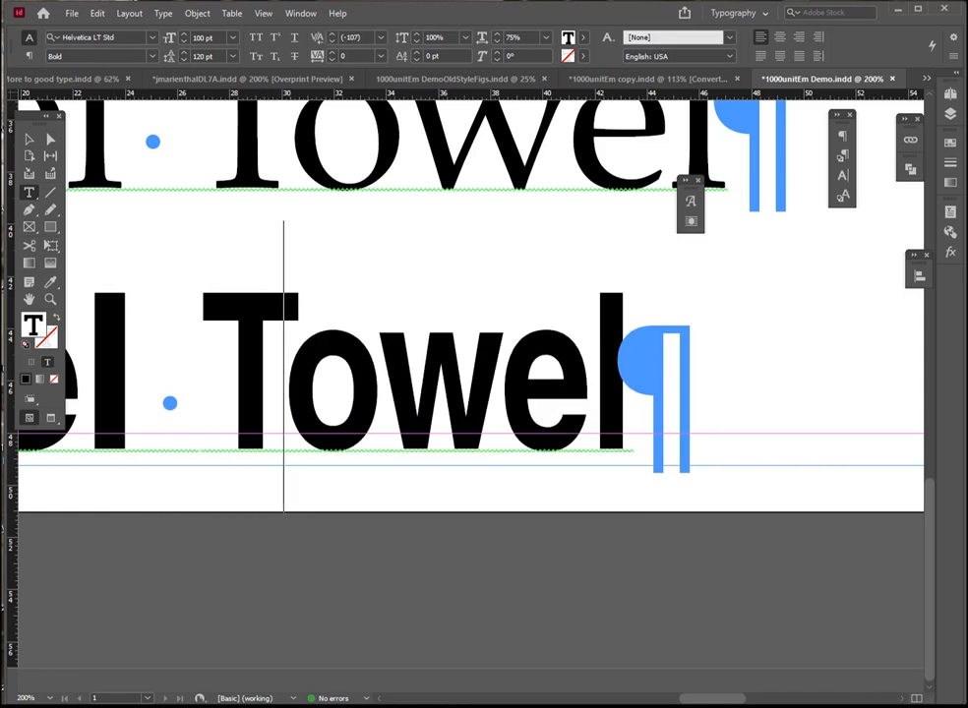
left_click(29, 140)
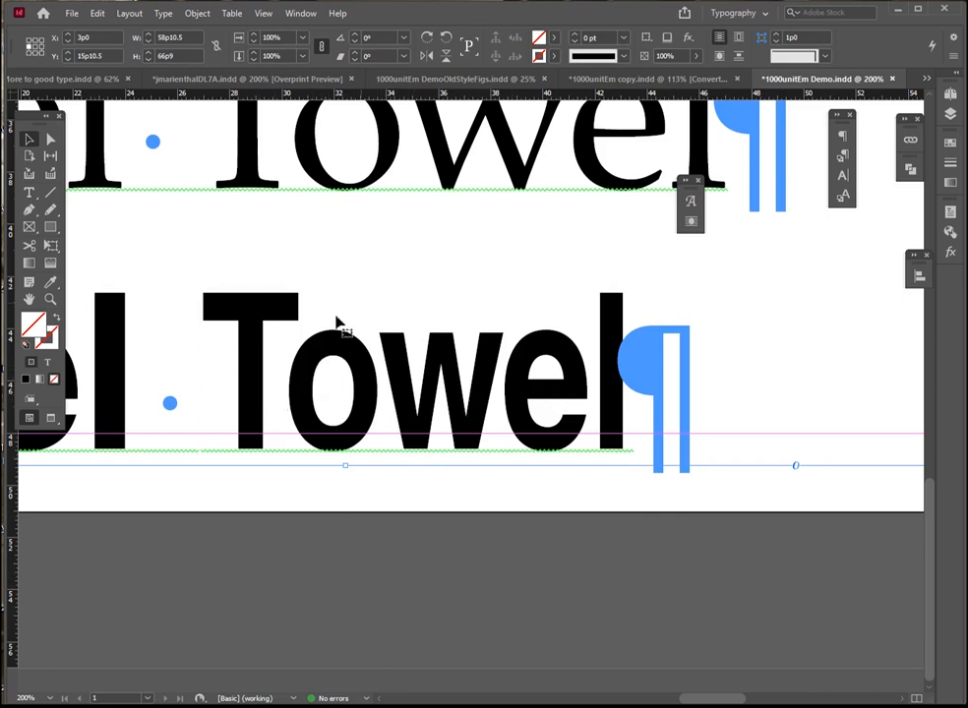
key("t")
left_click_drag(231, 335, 632, 382)
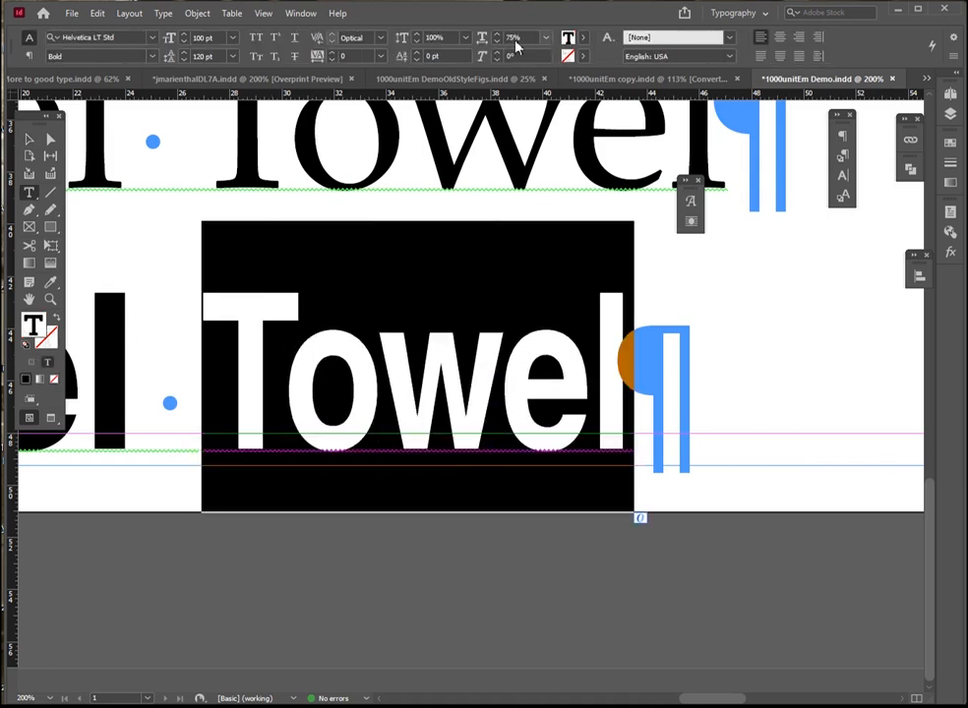
left_click(545, 40)
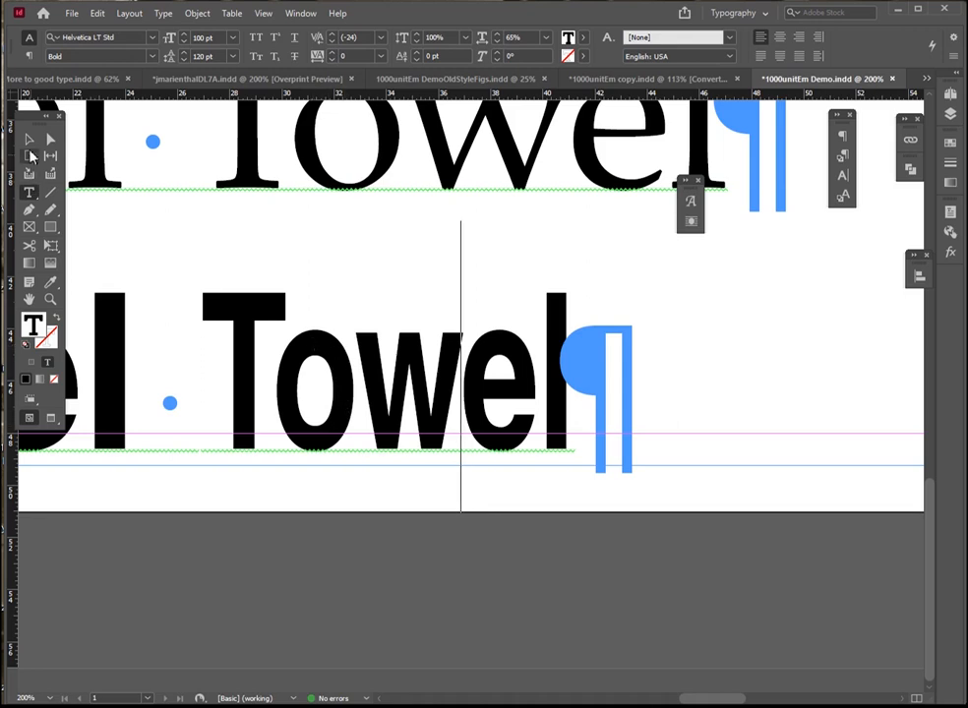
Reset the horizontal scale of the first word in the bold "Towel Towel" line to 100%
key("Escape")
key("ctrl+0")
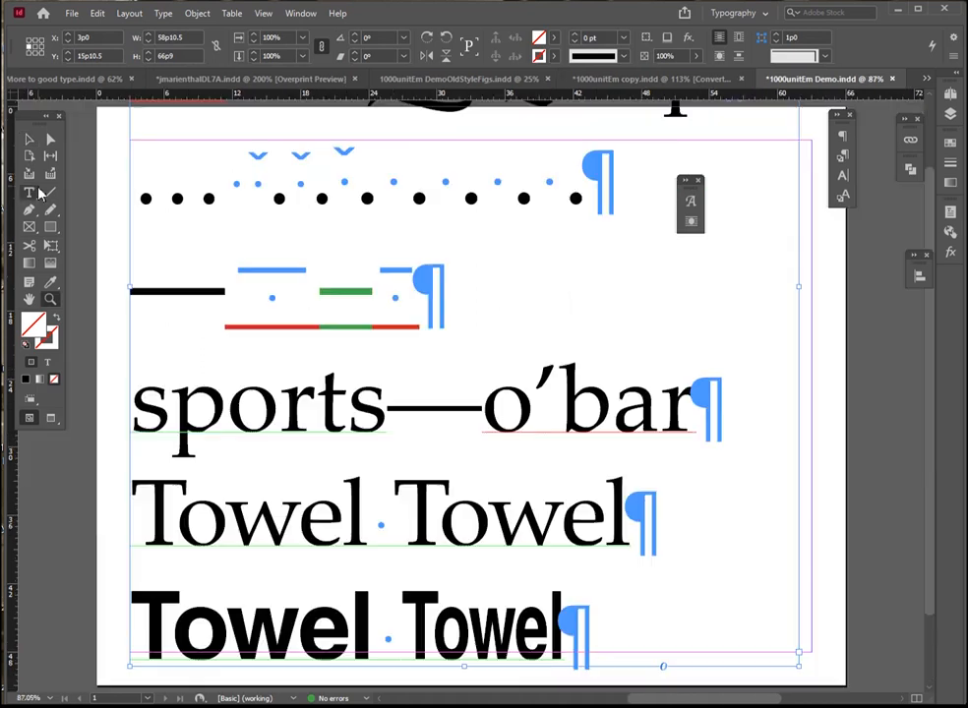
key("t")
double_click(463, 635)
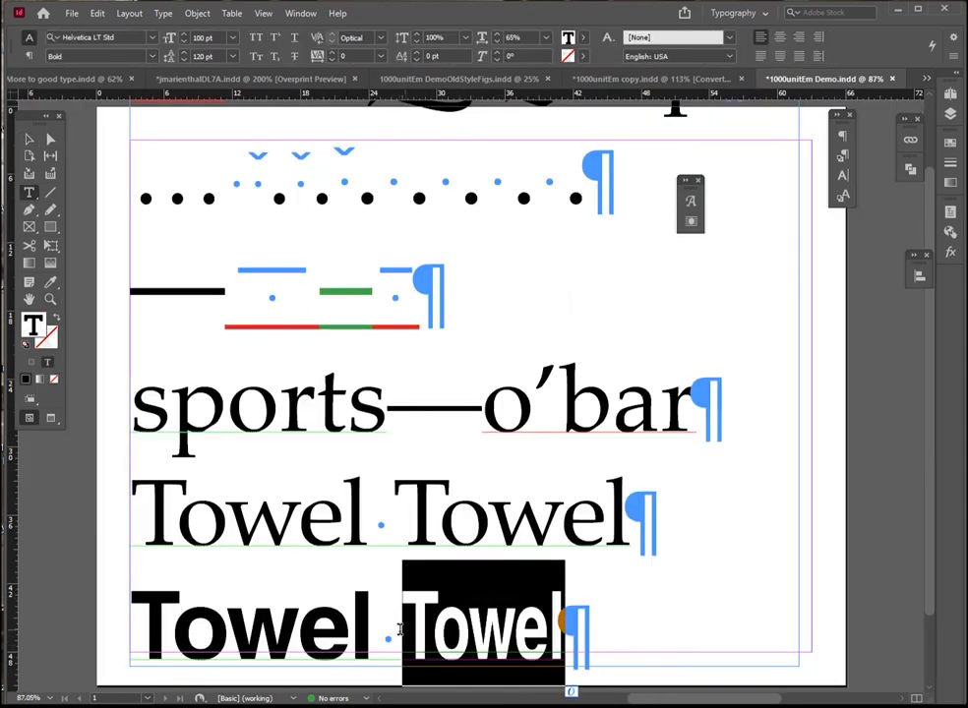
double_click(372, 631)
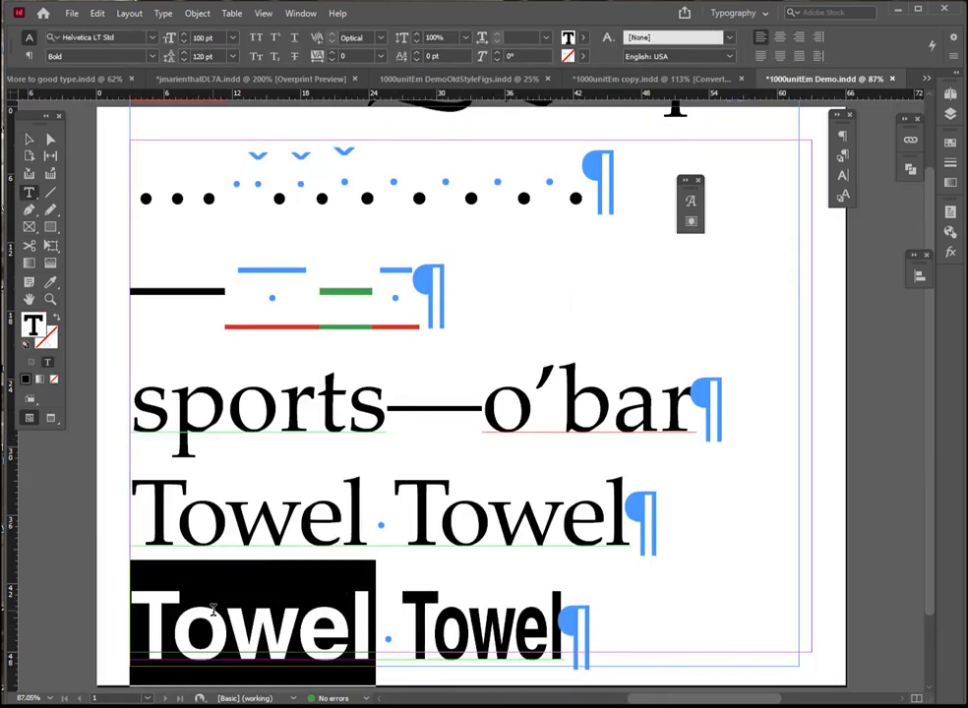
left_click(513, 37)
type("100")
key("Return")
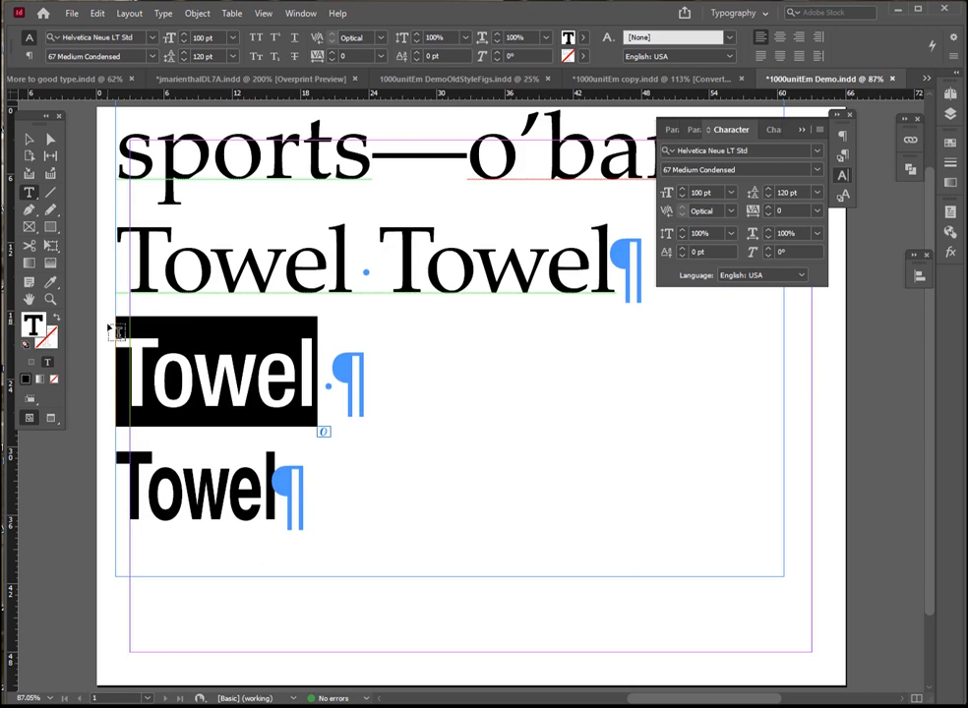
Raise the horizontal scale of the lower bold "Towel" to 80% to match the width of the condensed word above
double_click(276, 503)
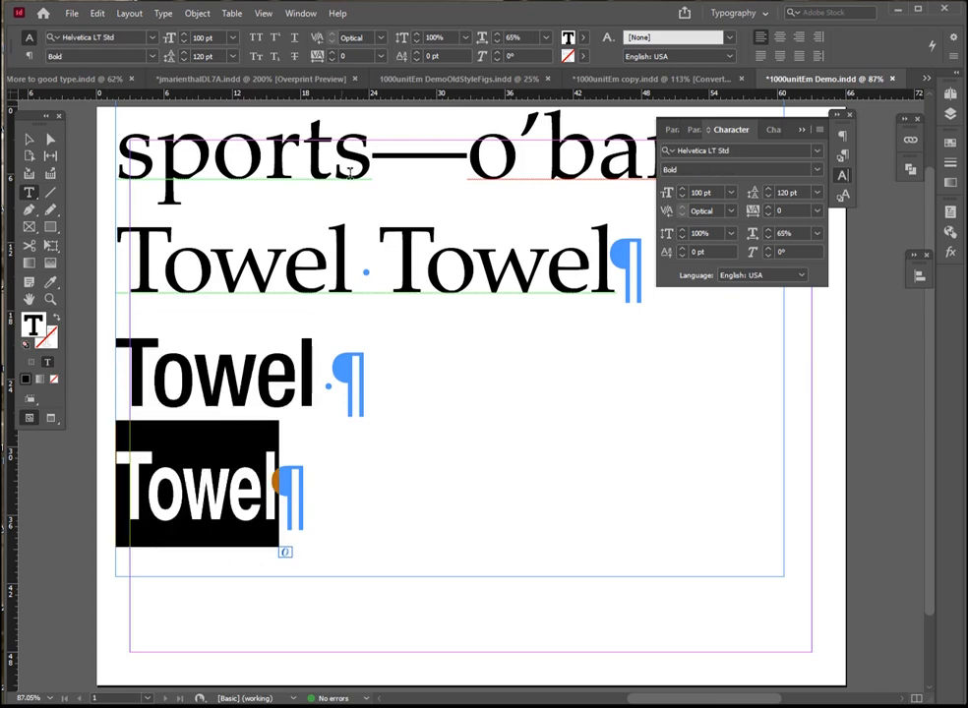
left_click(497, 35)
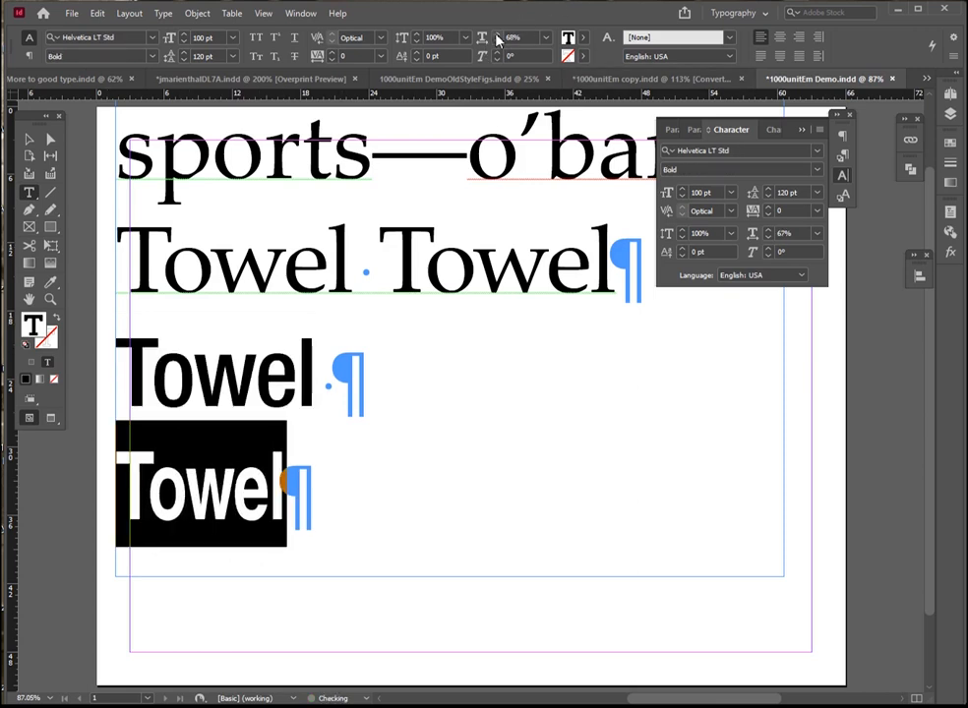
left_click(497, 34)
left_click(497, 35)
left_click(497, 35)
left_click(497, 35)
left_click(497, 35)
left_click(314, 365)
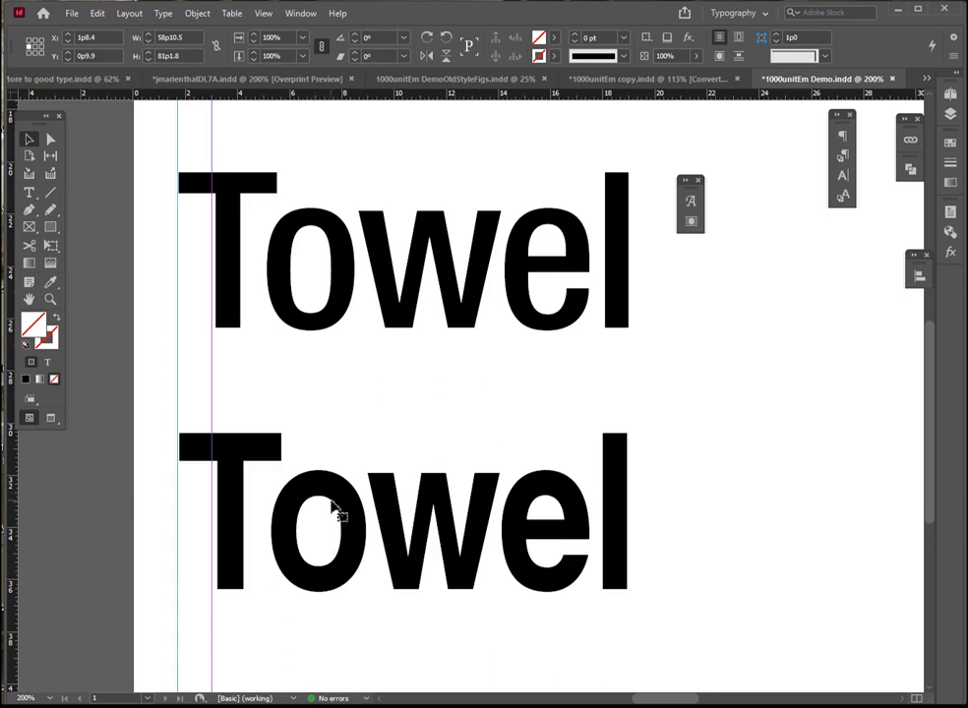
Highlight letters of the artificially scaled "Towel" and compare its stroke weights with the true condensed "Towel" above
key("t")
left_click_drag(634, 539, 212, 519)
left_click(212, 518)
left_click_drag(323, 518, 288, 521)
left_click(287, 521)
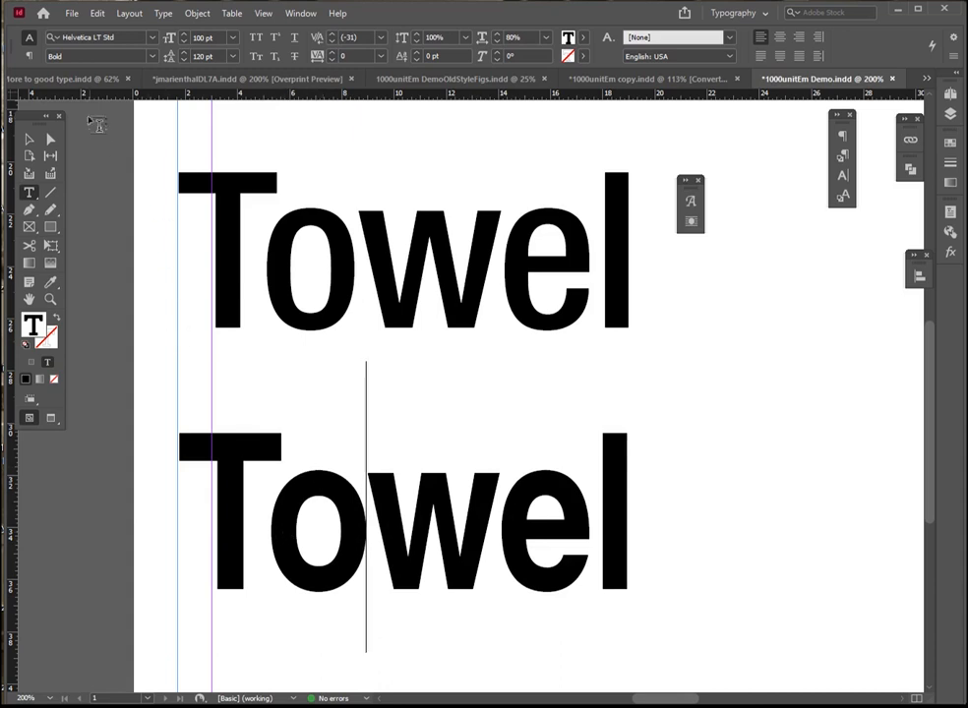
left_click(45, 145)
key("ctrl+0")
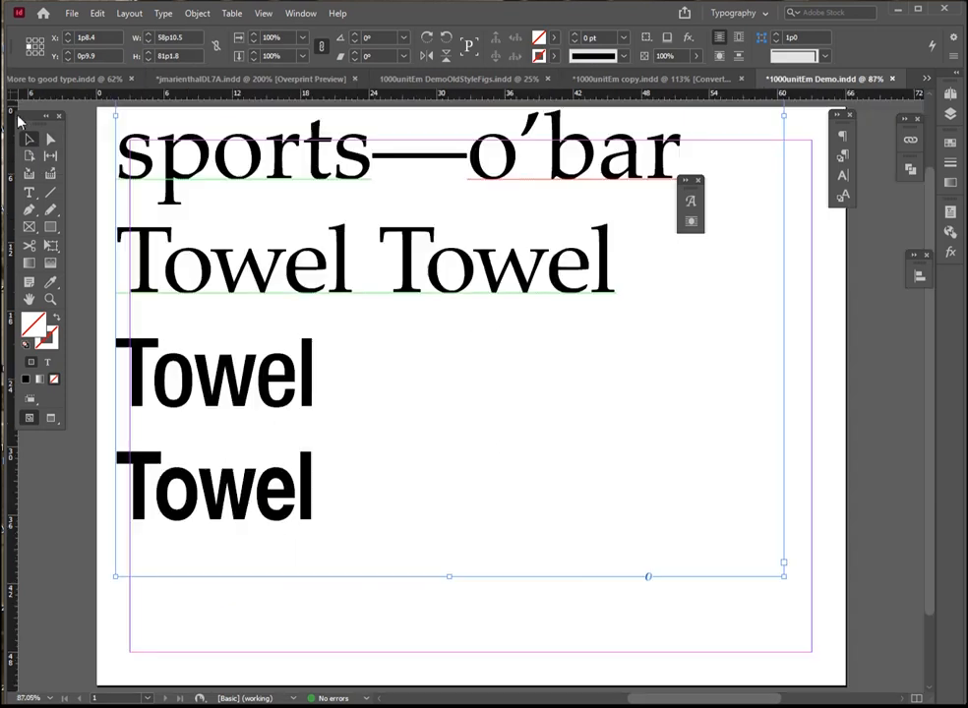
Scale the second "Towel" of the serif line to 80% horizontally and compare its letters with the scaled bold "Towel" below
triple_click(479, 248)
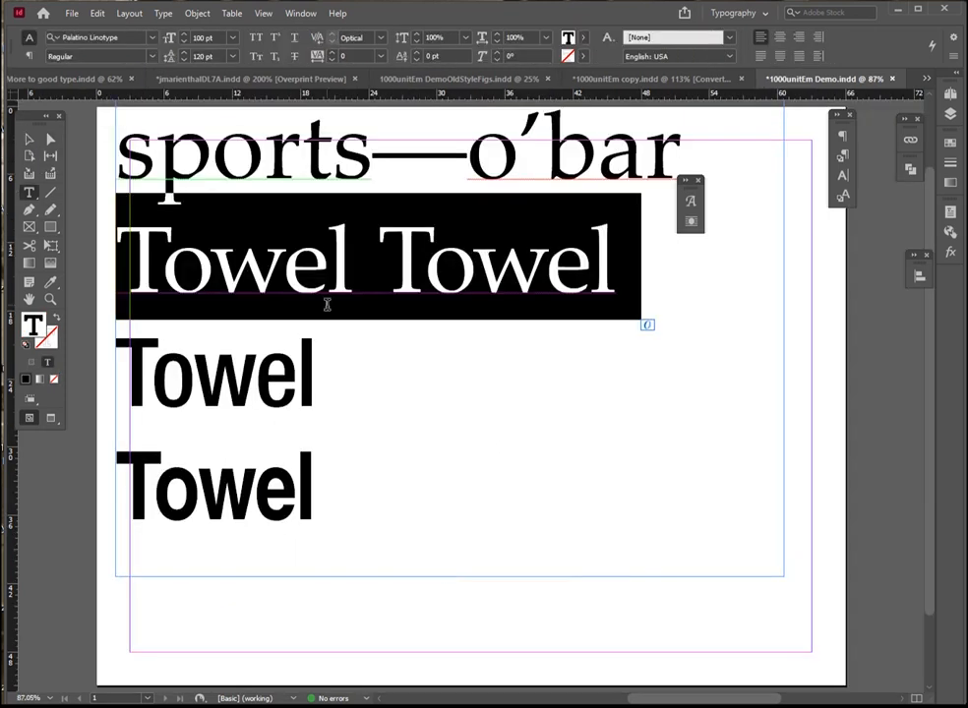
scroll(267, 197, "up", 2)
left_click_drag(380, 352, 590, 360)
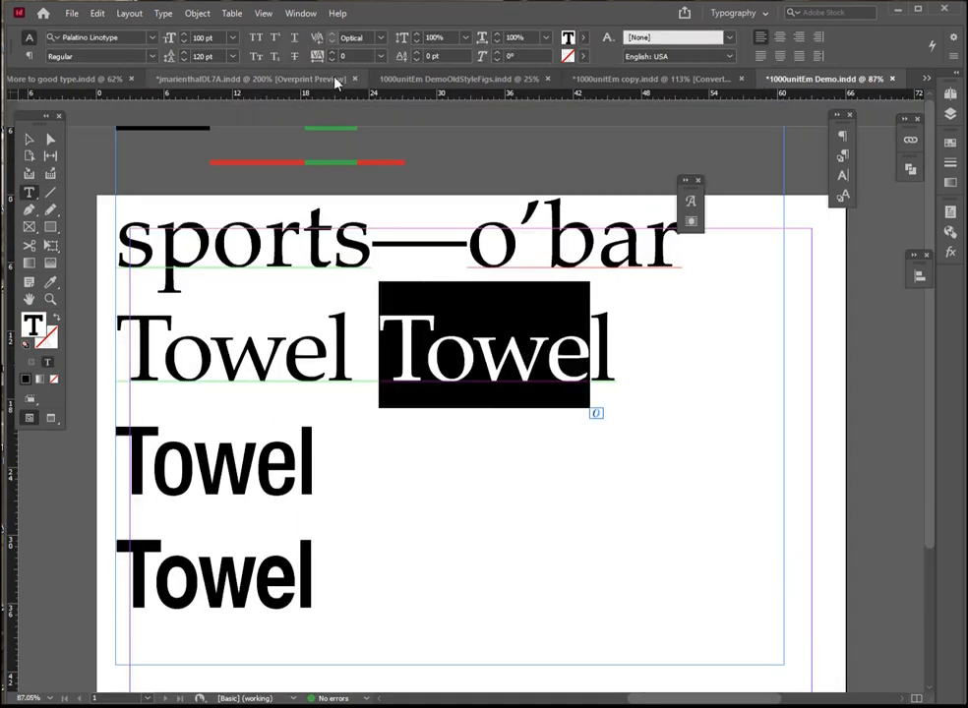
double_click(515, 37)
type("80")
key("Return")
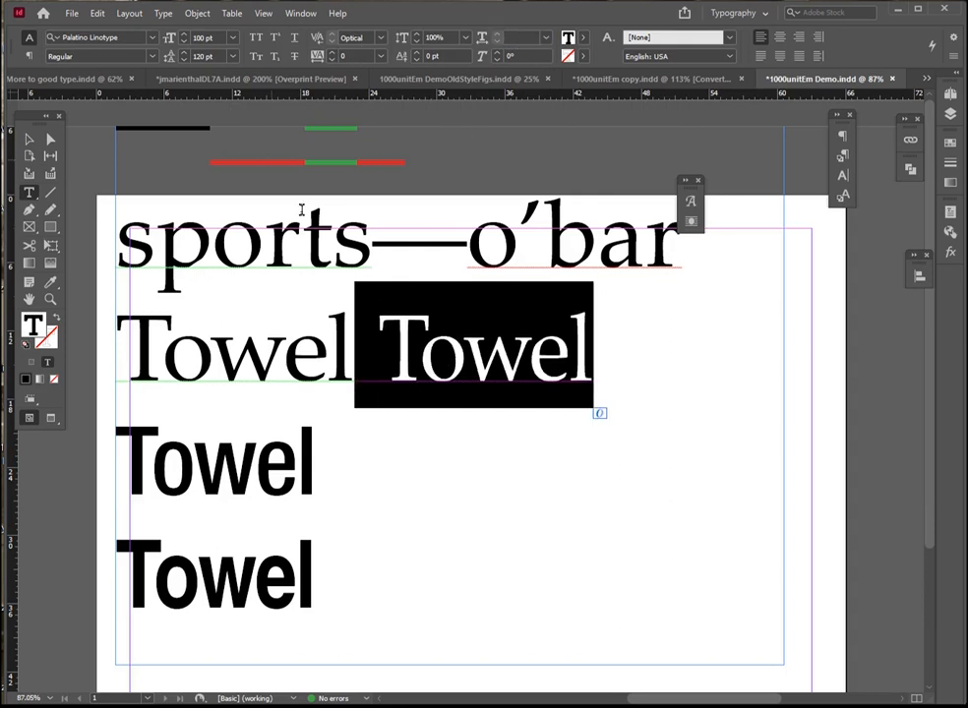
left_click(449, 349)
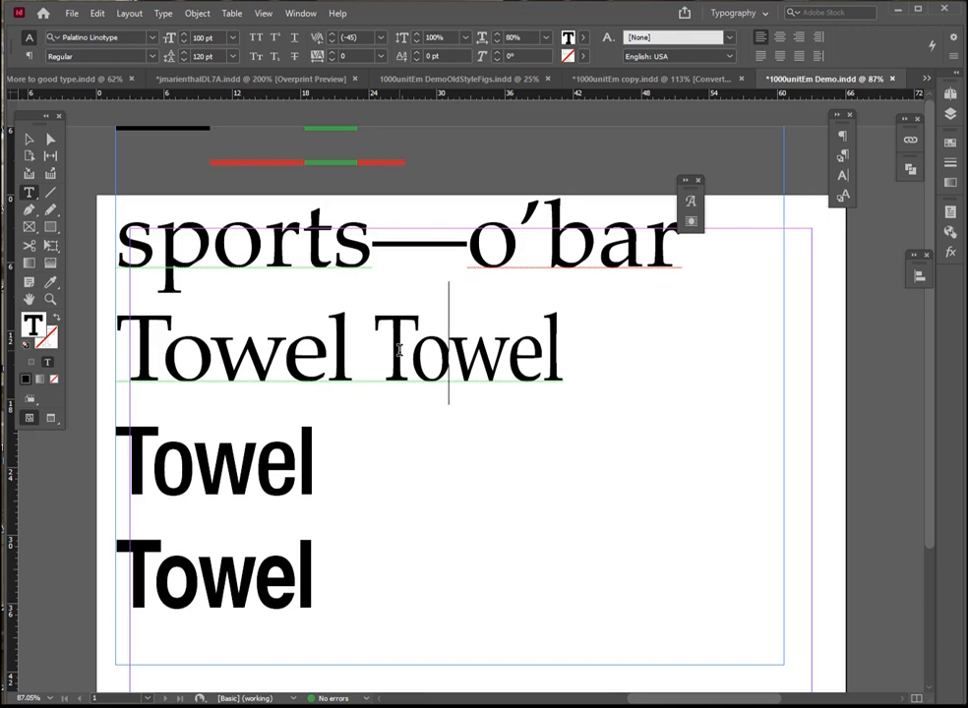
left_click_drag(397, 349, 567, 366)
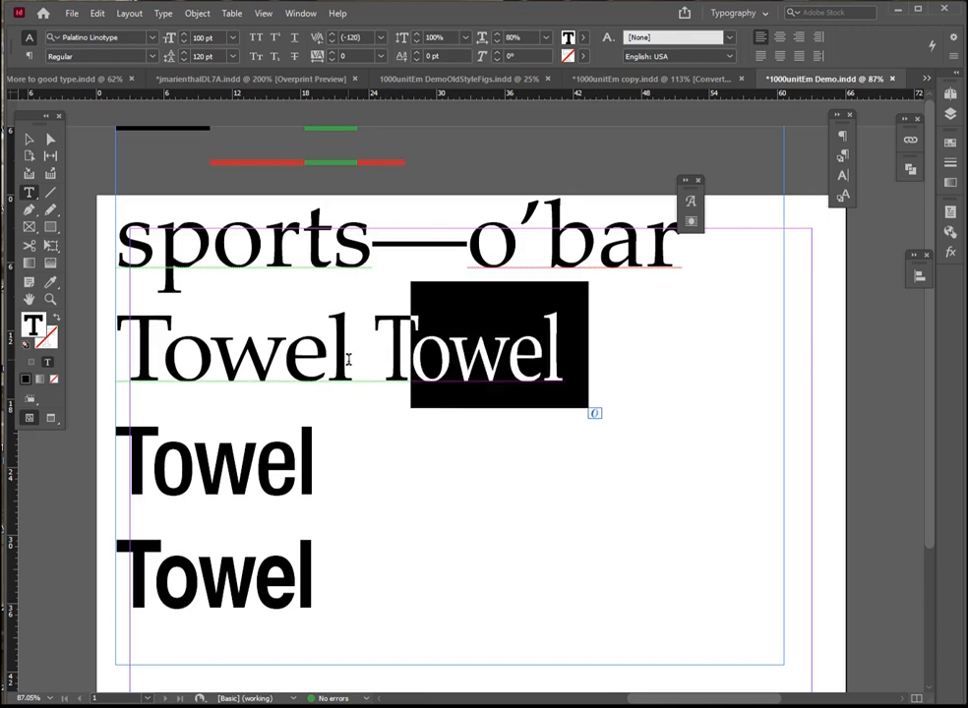
left_click_drag(413, 351, 569, 376)
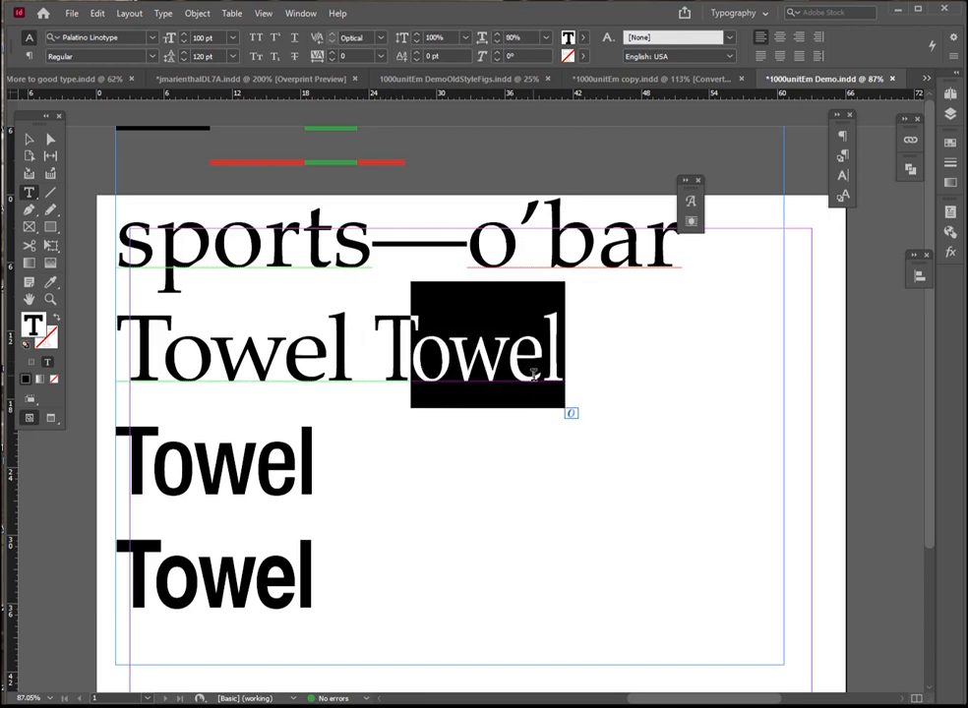
left_click_drag(318, 589, 155, 582)
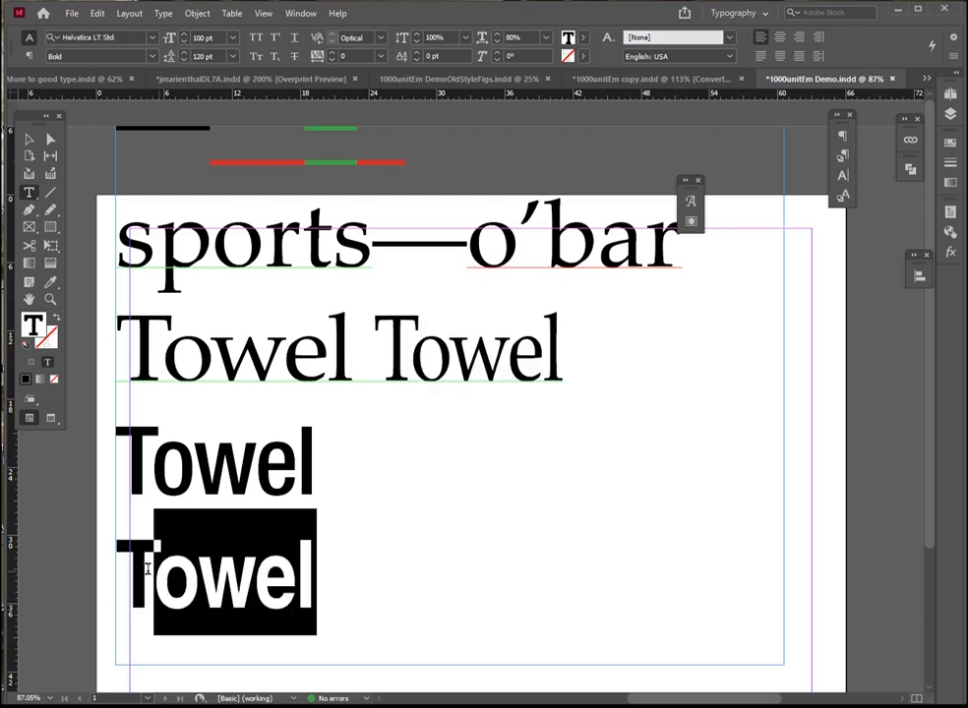
In the 1000unitEm CondenseDemo document, shift the text frame down until the ellipsis line is on the page, and show hidden characters
key("Escape")
scroll(277, 247, "up", 3)
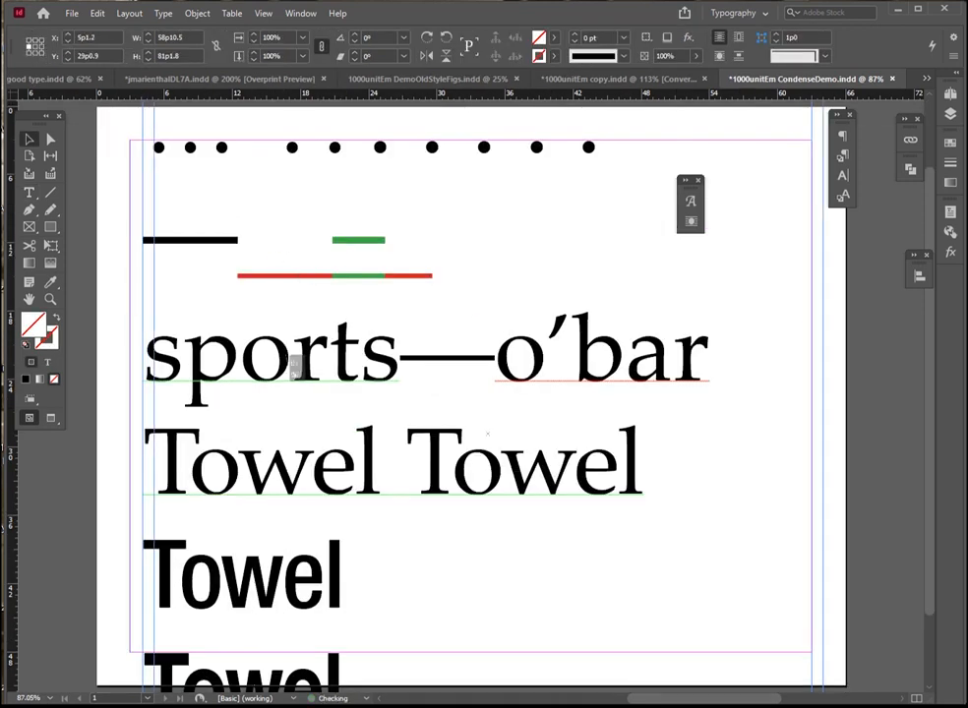
scroll(251, 283, "up", 3)
scroll(277, 307, "up", 2)
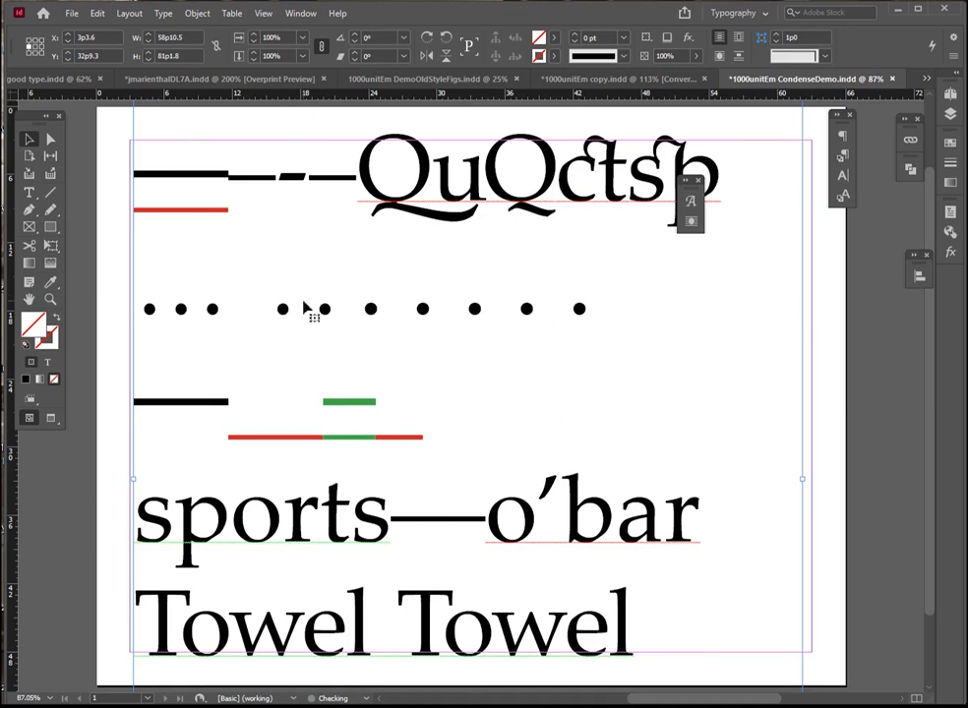
scroll(309, 341, "up", 3)
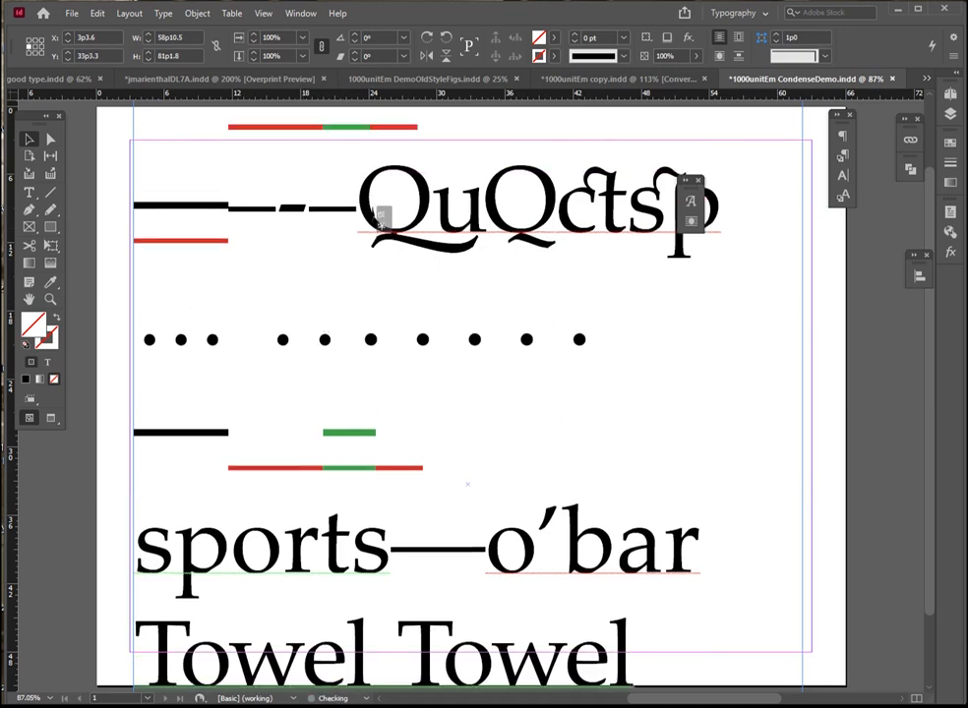
scroll(385, 216, "down", 1)
key("ctrl+alt+i")
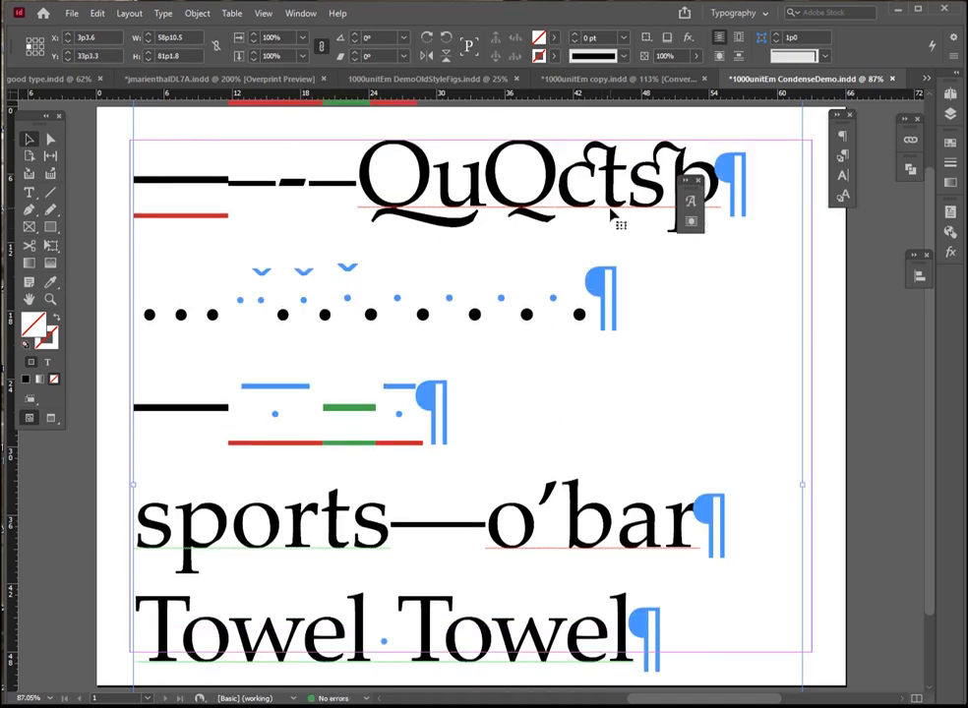
Select the ellipsis at the start of the dotted line and display the Punctuation glyphs of Palatino Linotype
left_click(29, 192)
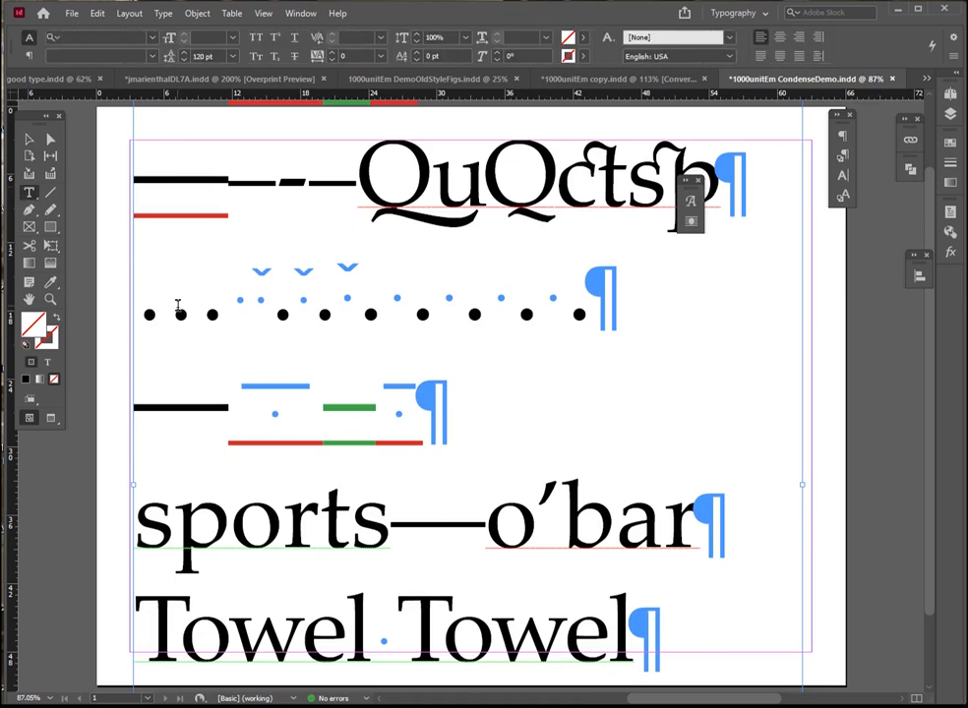
left_click(225, 320)
double_click(169, 320)
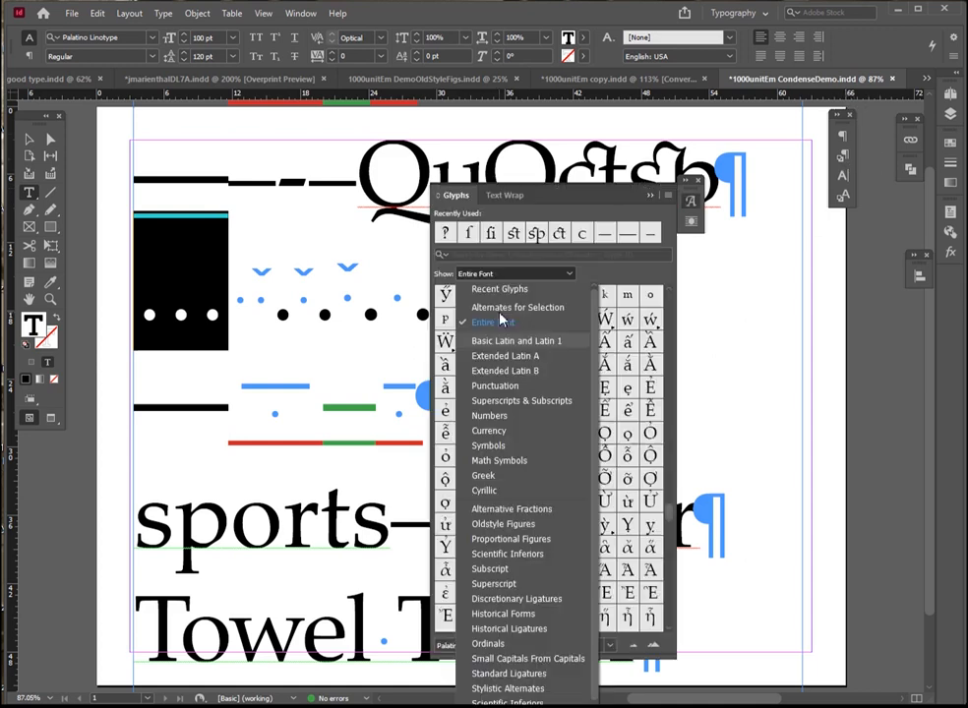
left_click(497, 308)
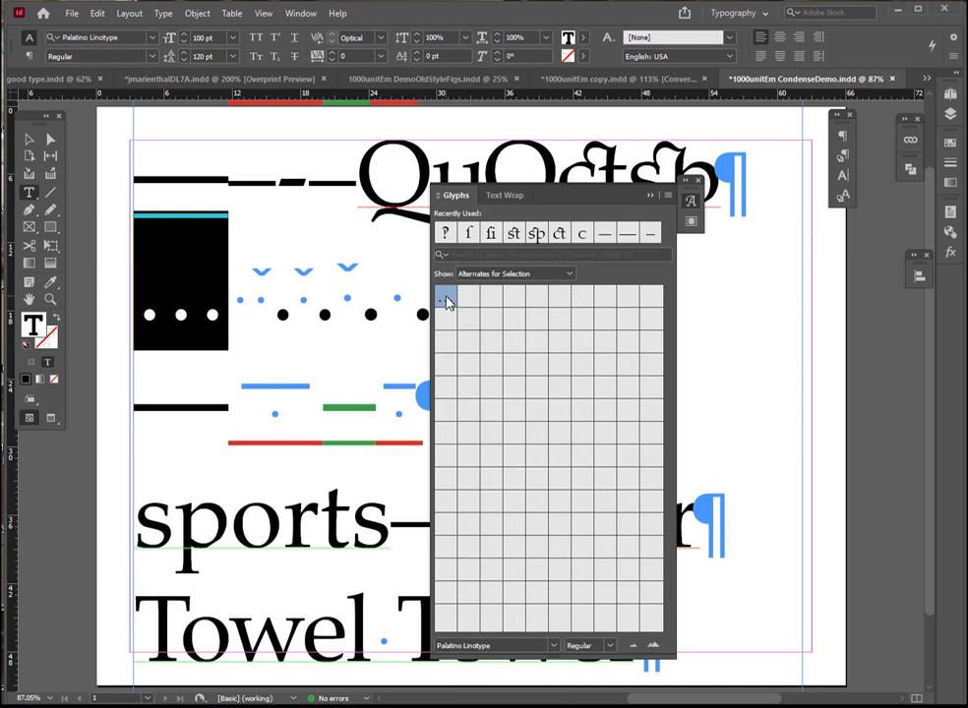
left_click(502, 274)
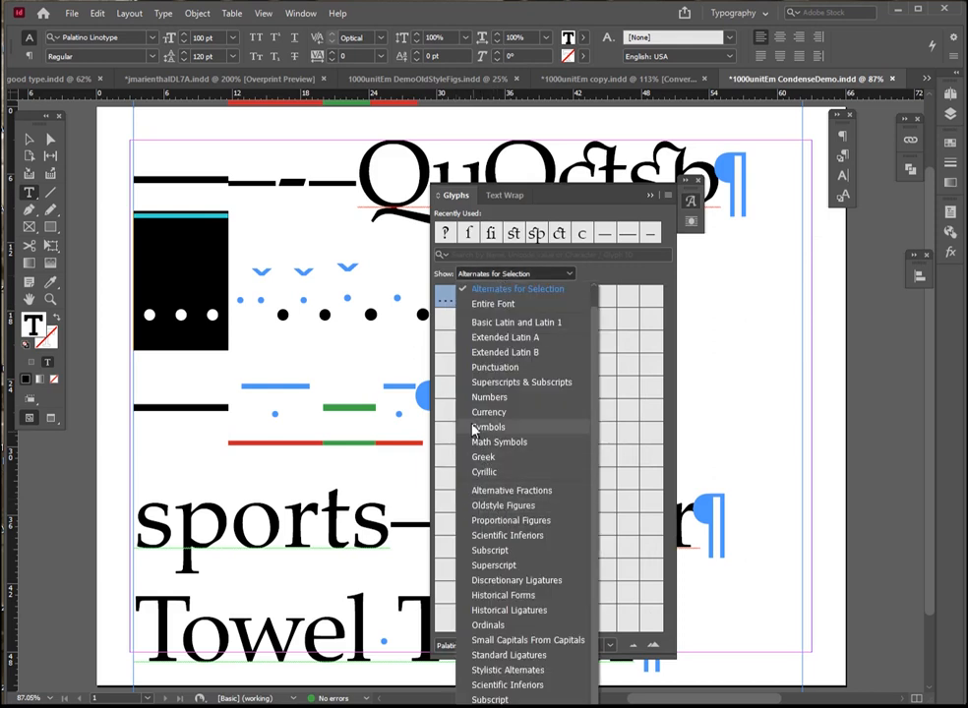
left_click(475, 371)
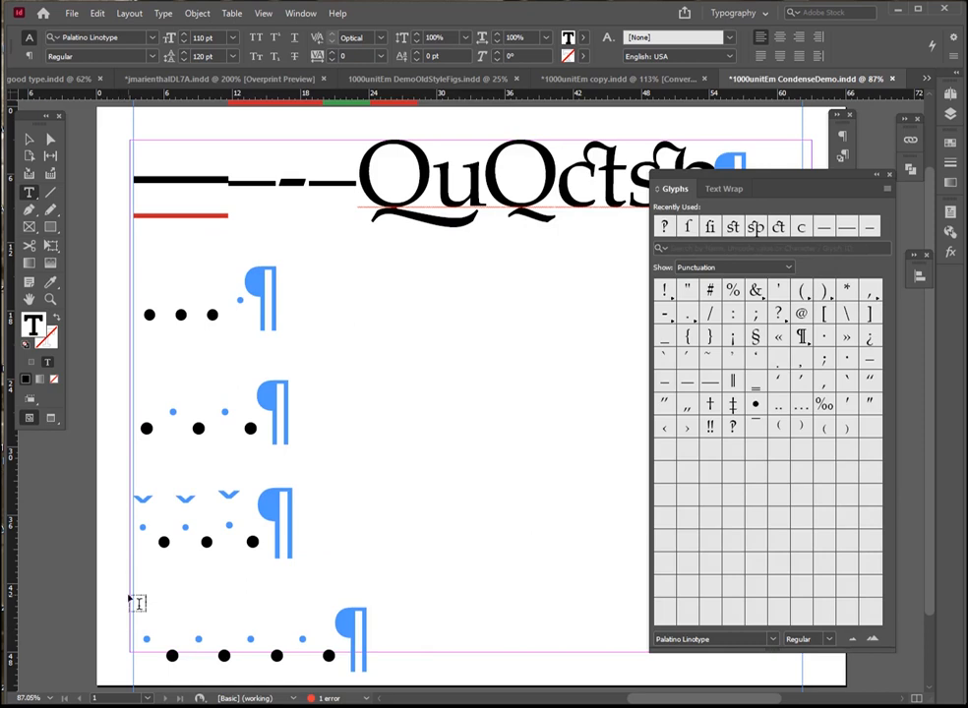
Add a leading space to the ellipsis line and spaces around the spaced periods below, and select the space before their last period
key("Right")
key("Down")
key("Right")
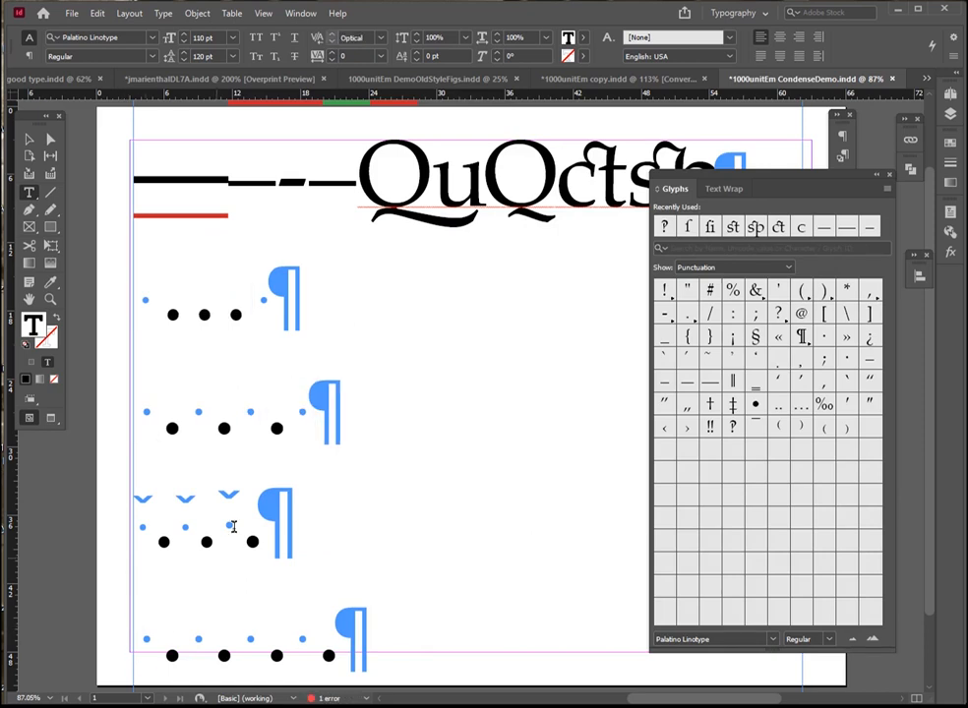
left_click(245, 412)
left_click_drag(245, 412, 253, 411)
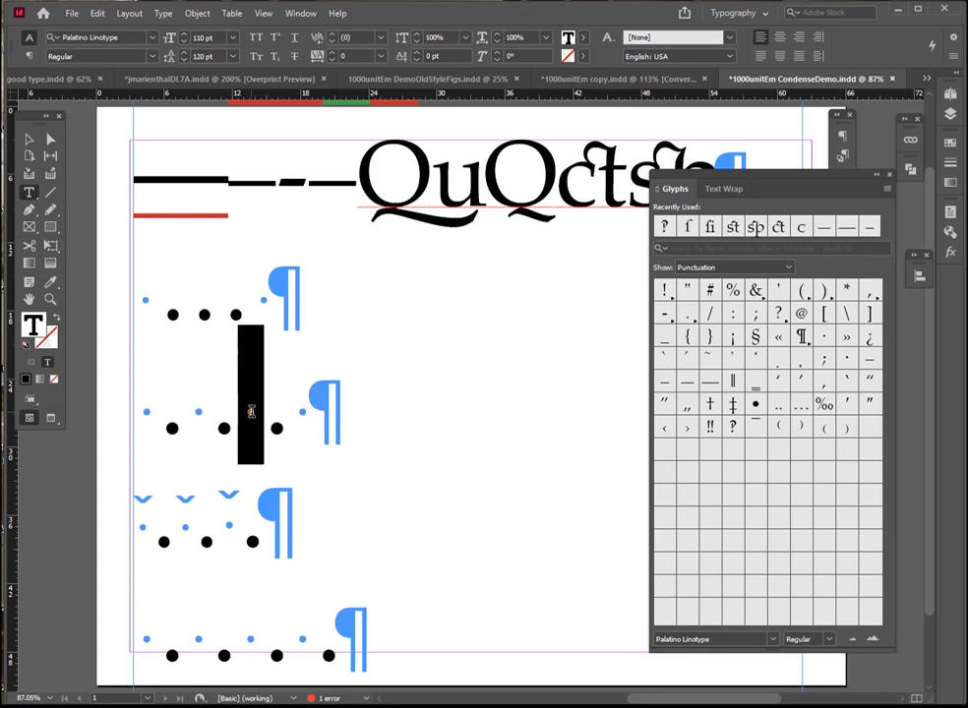
Replace the ordinary spaces after each of the three periods in the second dotted line with nonbreaking spaces
left_click_drag(195, 418, 209, 414)
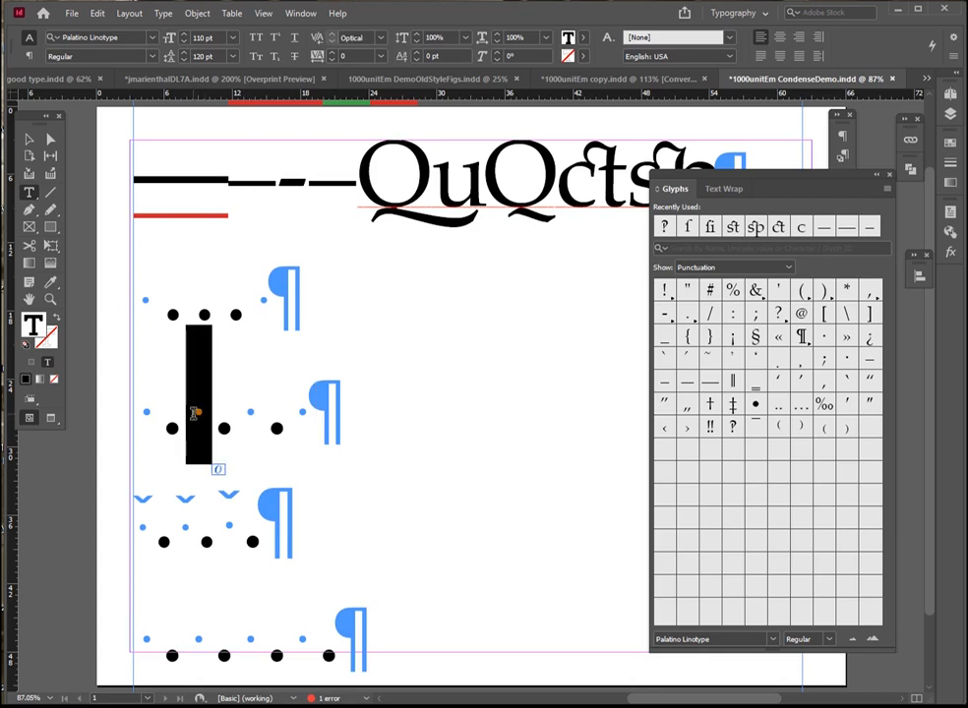
key("ctrl+alt+x")
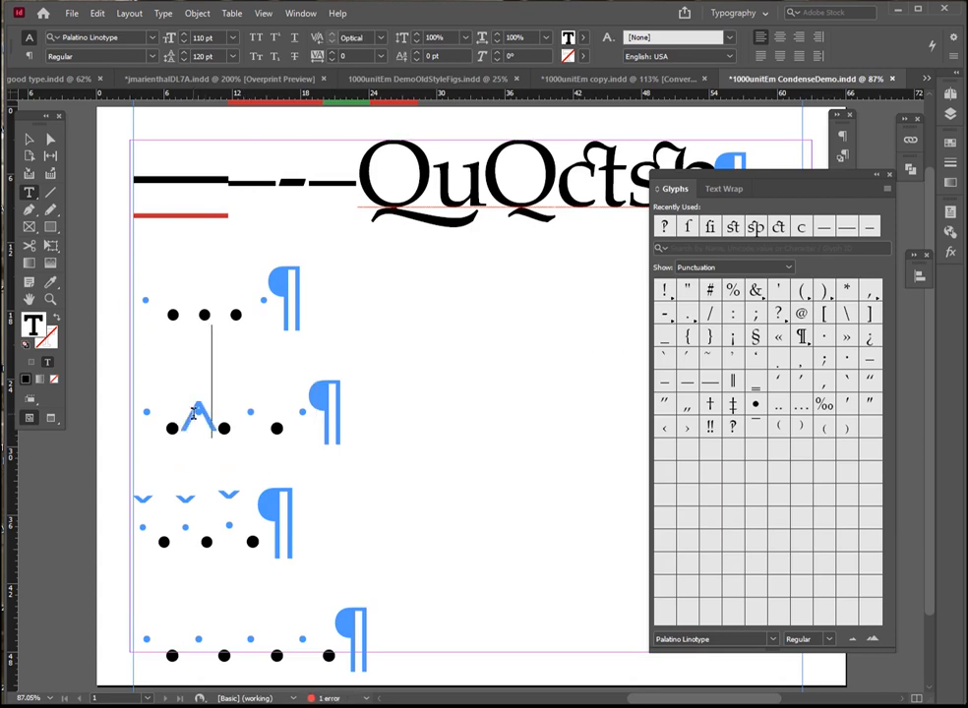
left_click_drag(259, 421, 234, 418)
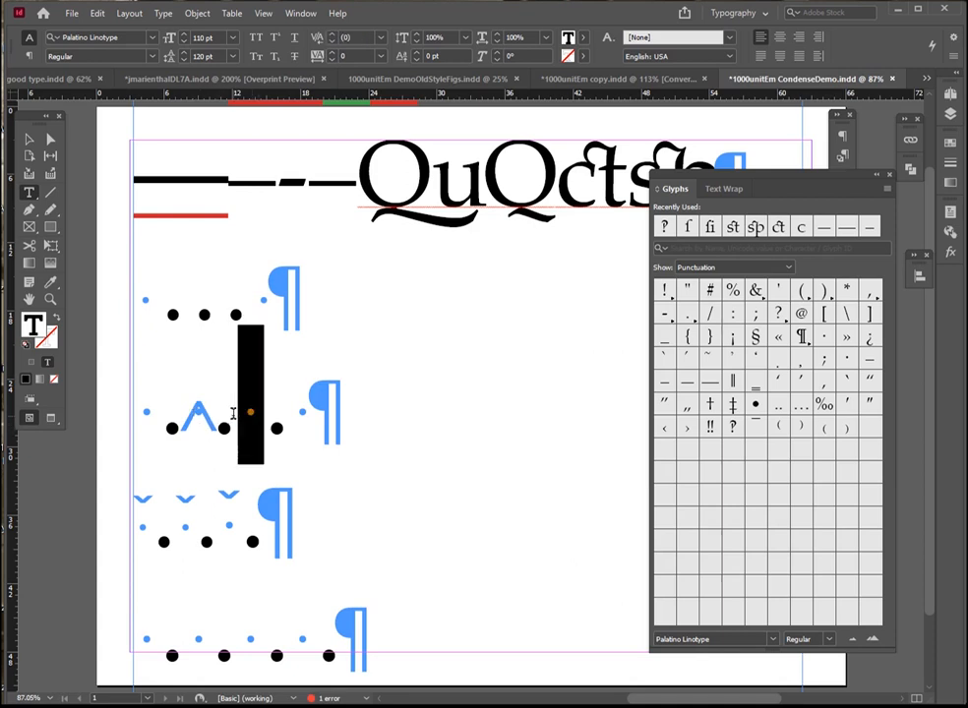
key("ctrl+alt+x")
left_click_drag(317, 421, 293, 418)
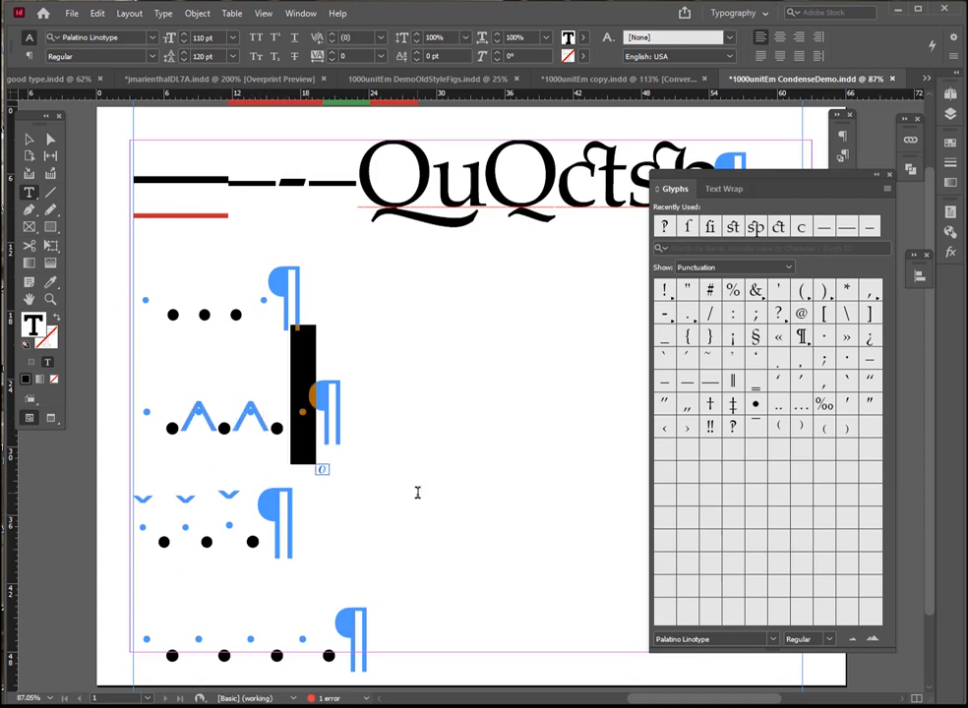
key("ctrl+alt+x")
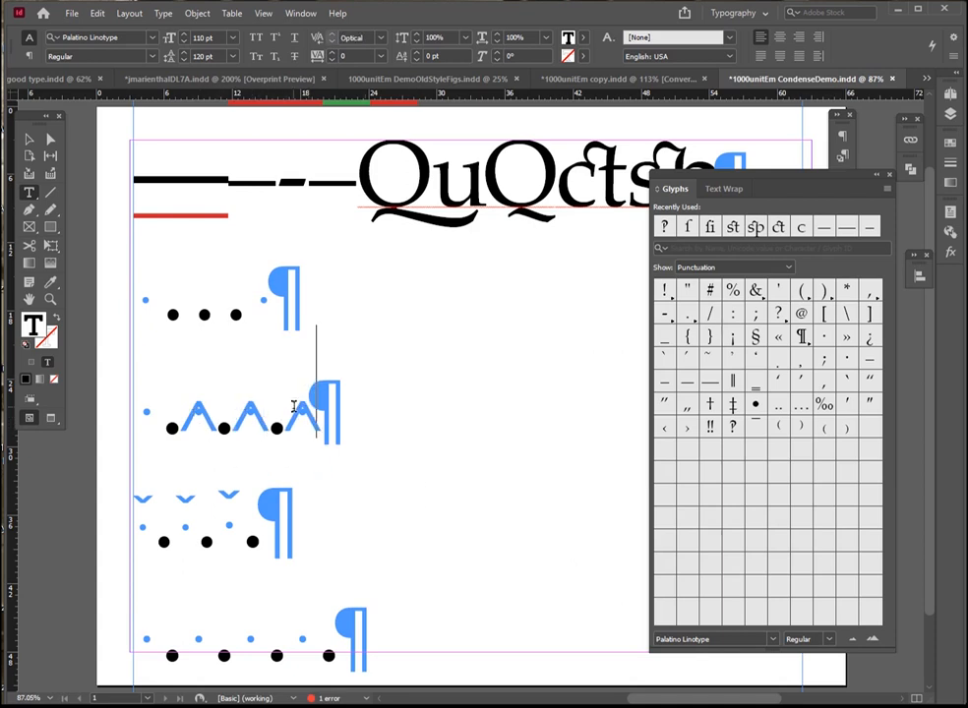
Swap the space after the last period of the second dotted line for a fixed-width nonbreaking space
left_click(163, 14)
mouse_move(216, 452)
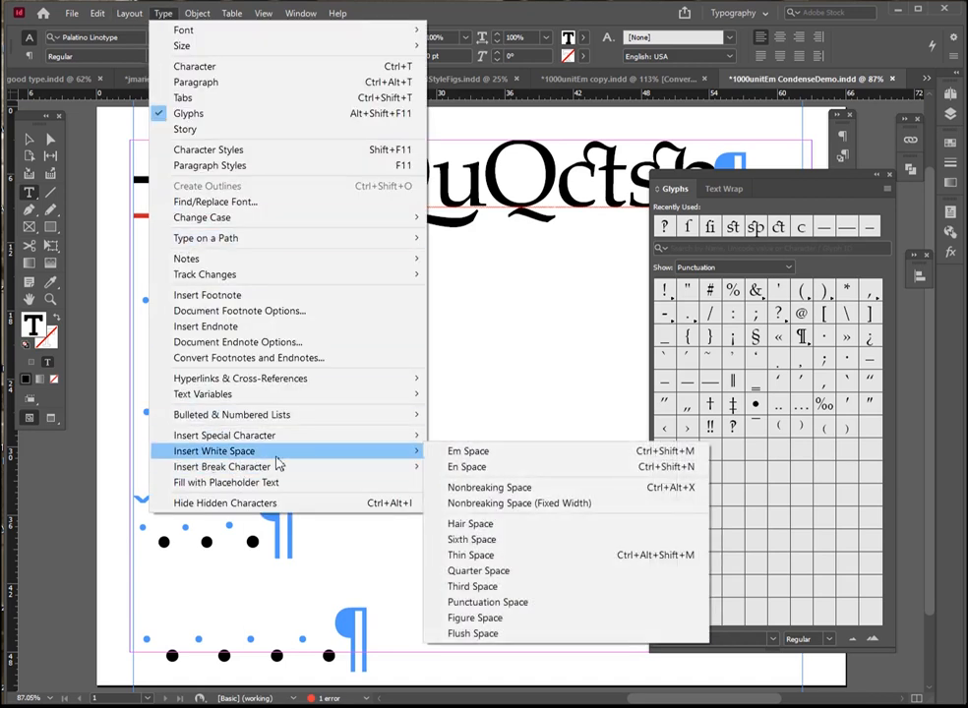
left_click(480, 503)
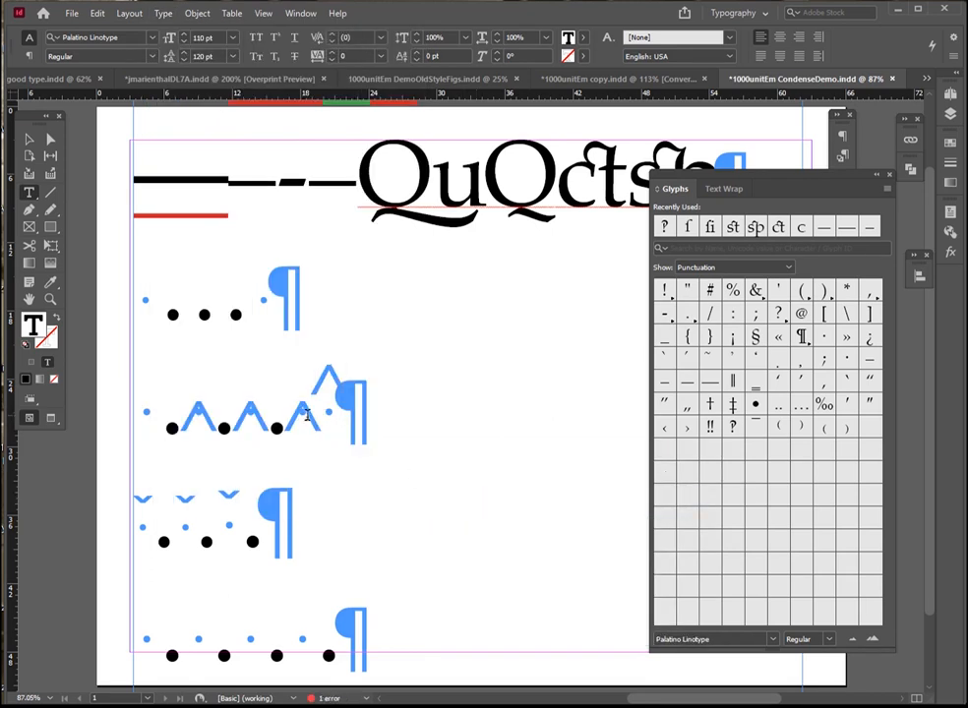
key("BackSpace")
key("shift+Right")
key("shift+Right")
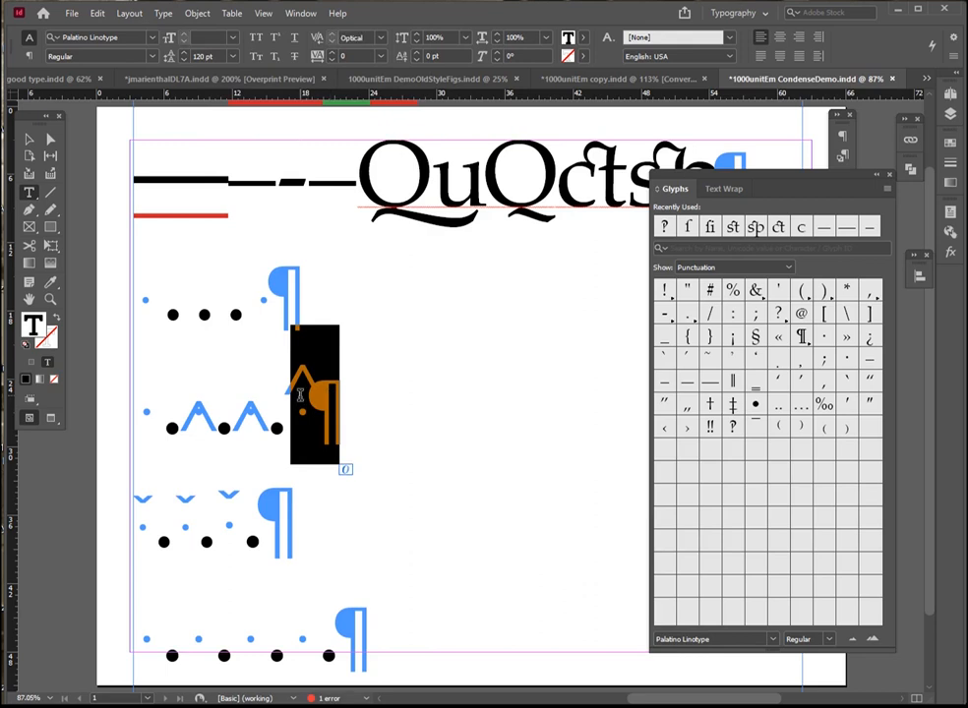
Remove the nonbreaking spaces from the second dotted line and restore the ordinary spaces around its periods
key("Left")
key("Left")
key("BackSpace")
key("Right")
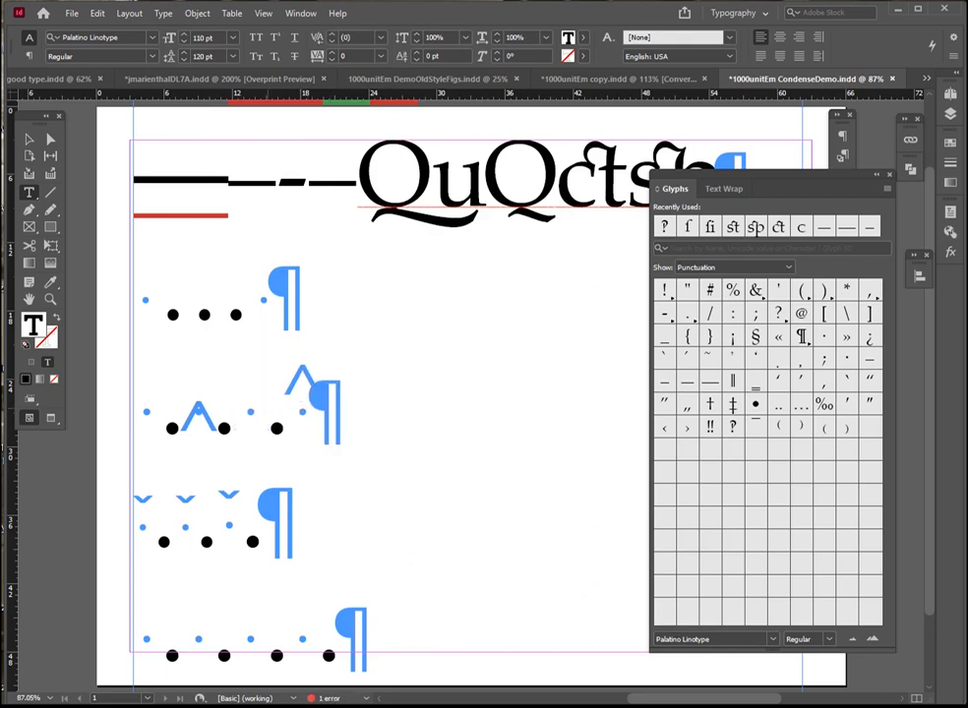
key("Left")
key("Left")
key("Left")
key("BackSpace")
Set the first three dotted lines to a 100 pt font size with 100 pt leading
left_click_drag(145, 526, 157, 536)
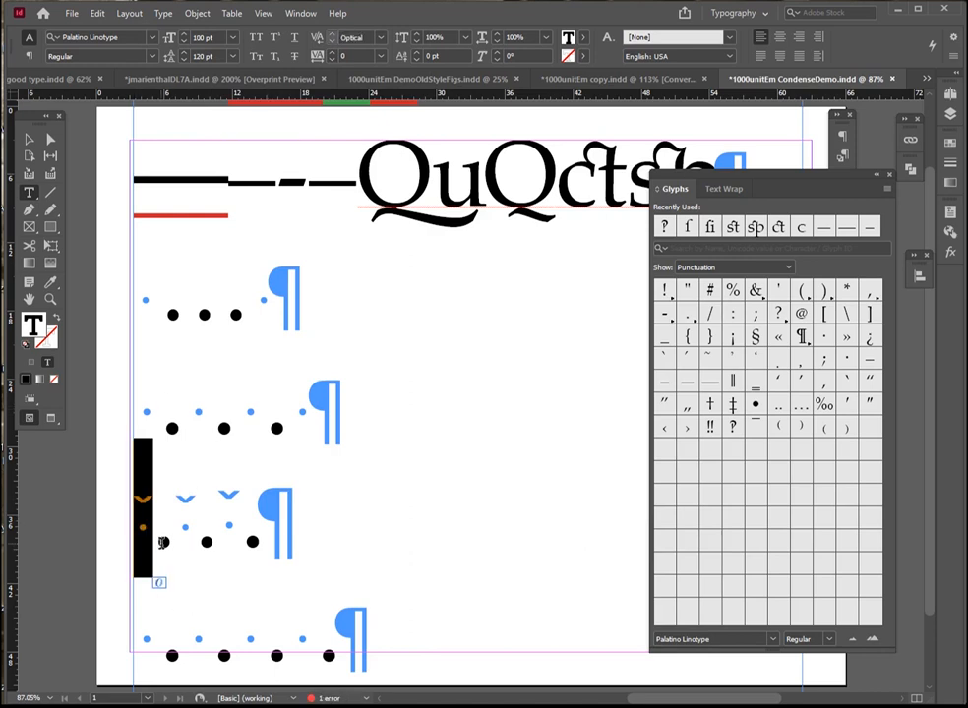
left_click(228, 536)
left_click_drag(272, 544, 140, 521)
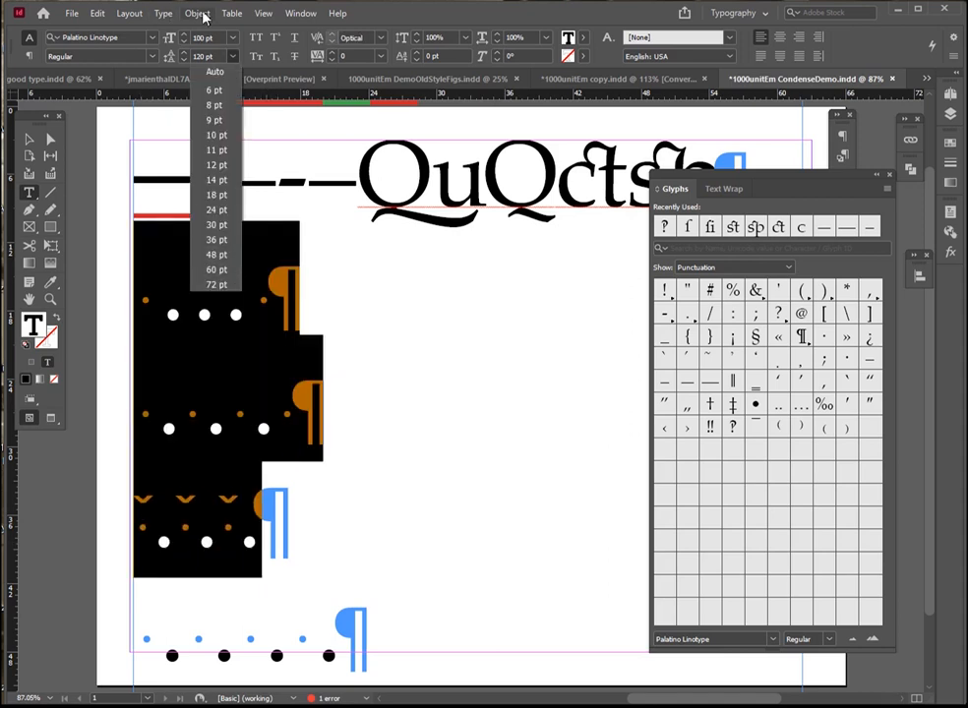
left_click(199, 55)
left_click_drag(217, 55, 14, 33)
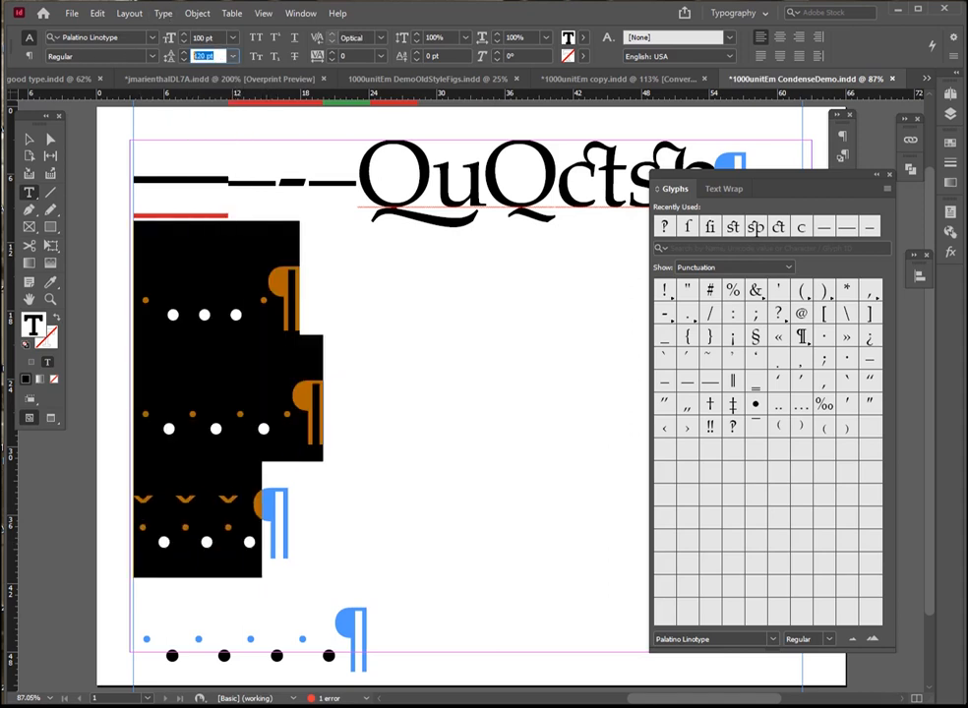
type("100")
key("Return")
left_click(29, 299)
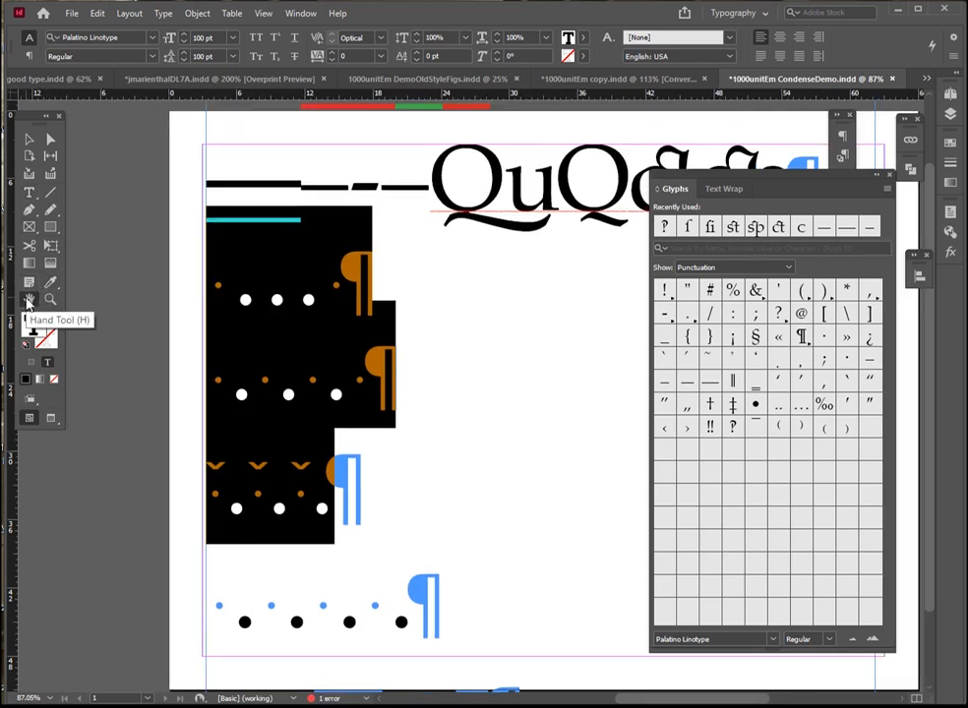
left_click(27, 144)
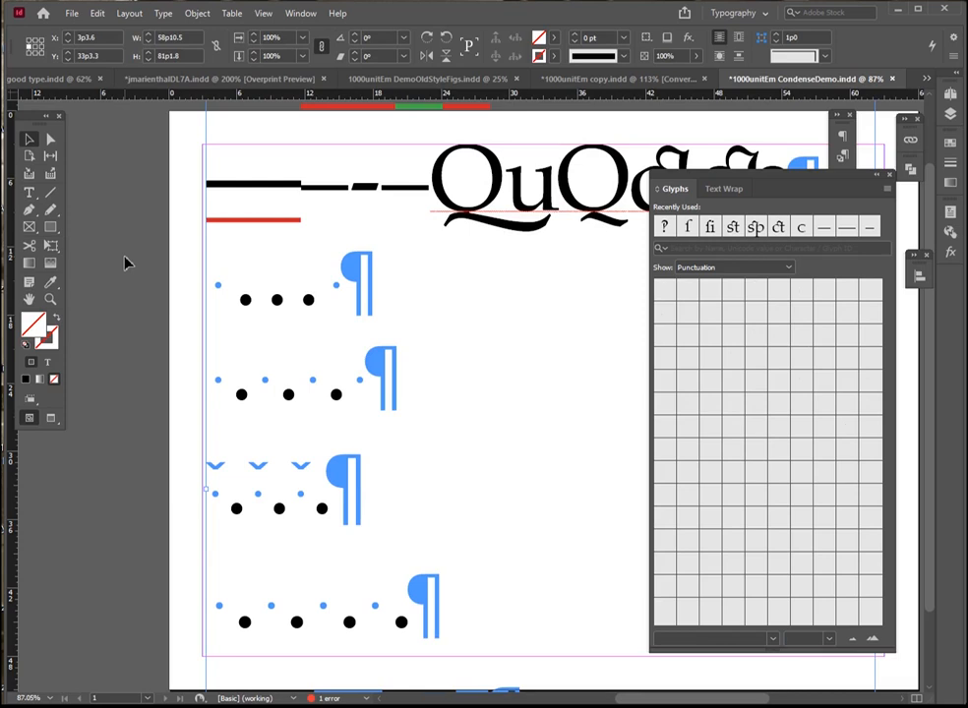
left_click(29, 192)
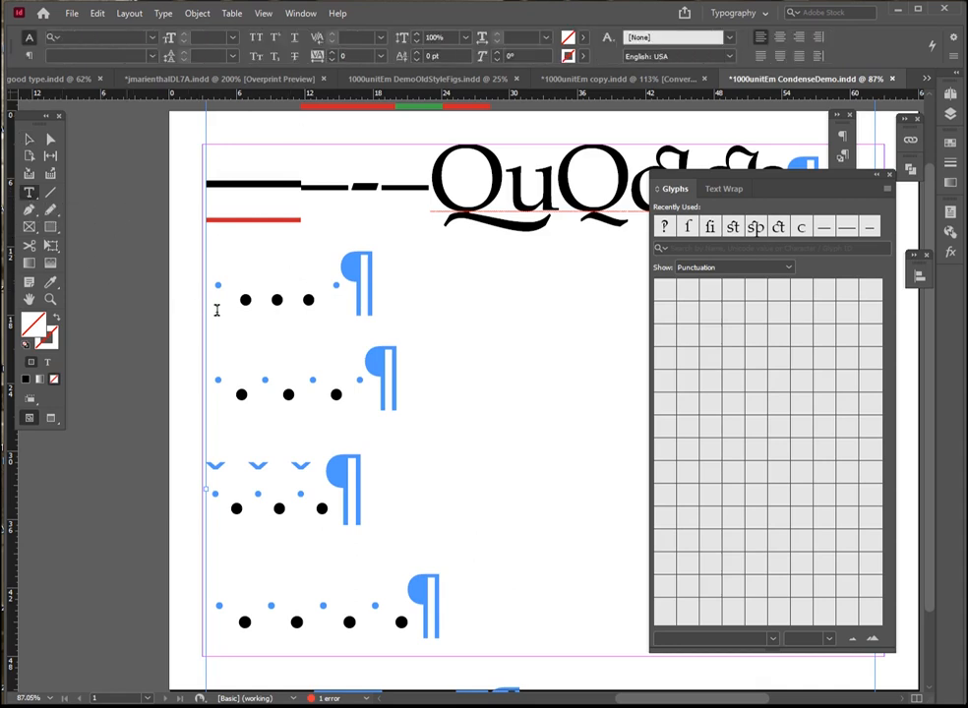
left_click(29, 139)
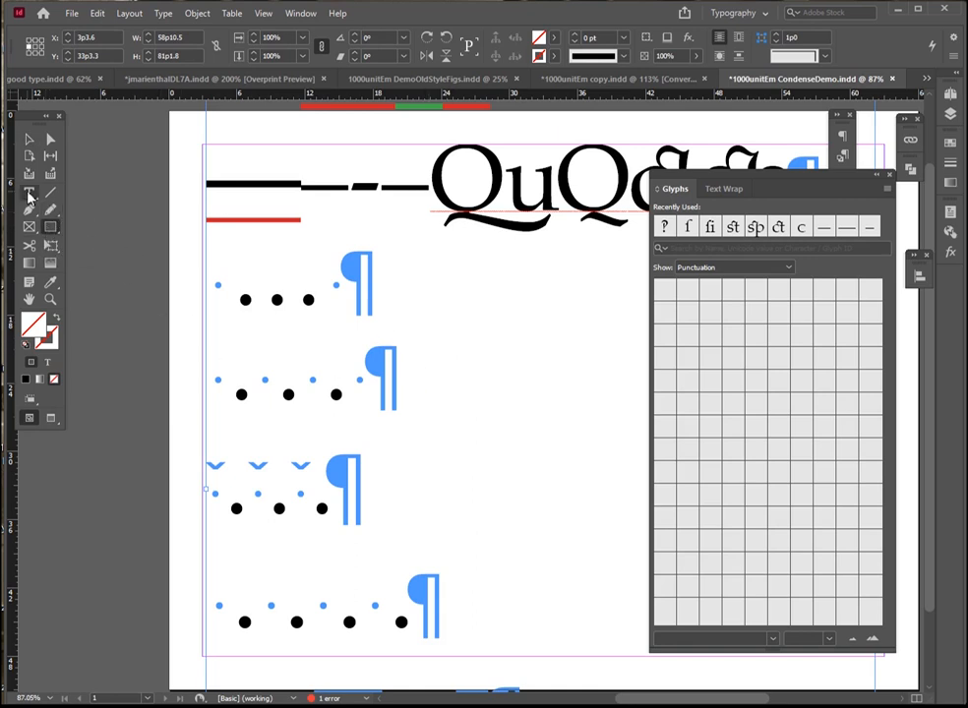
key("t")
left_click(241, 303)
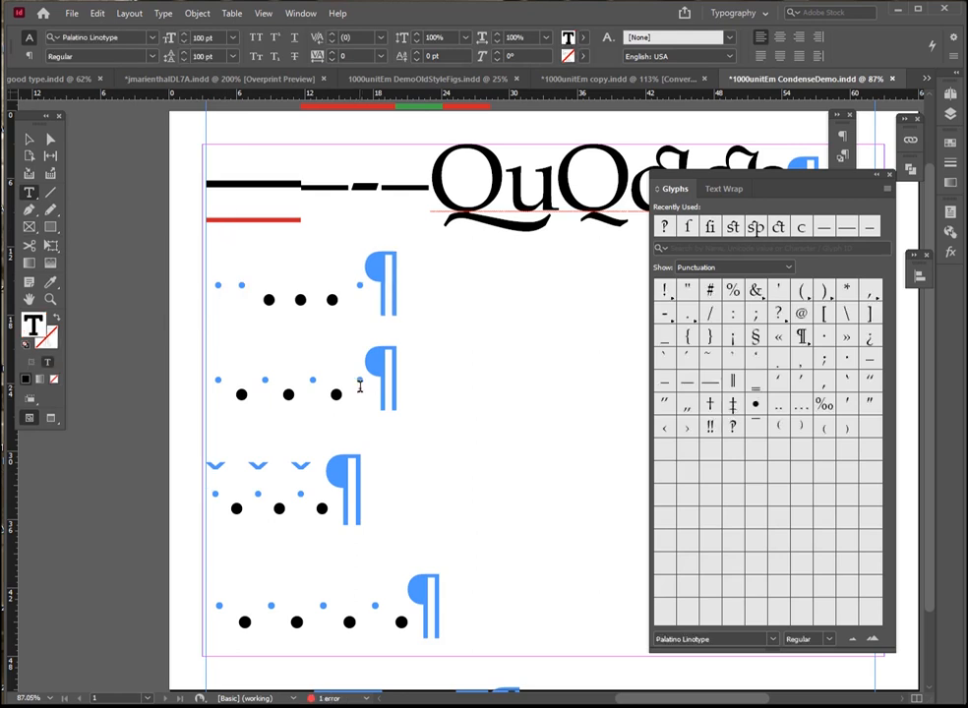
left_click_drag(308, 388, 375, 296)
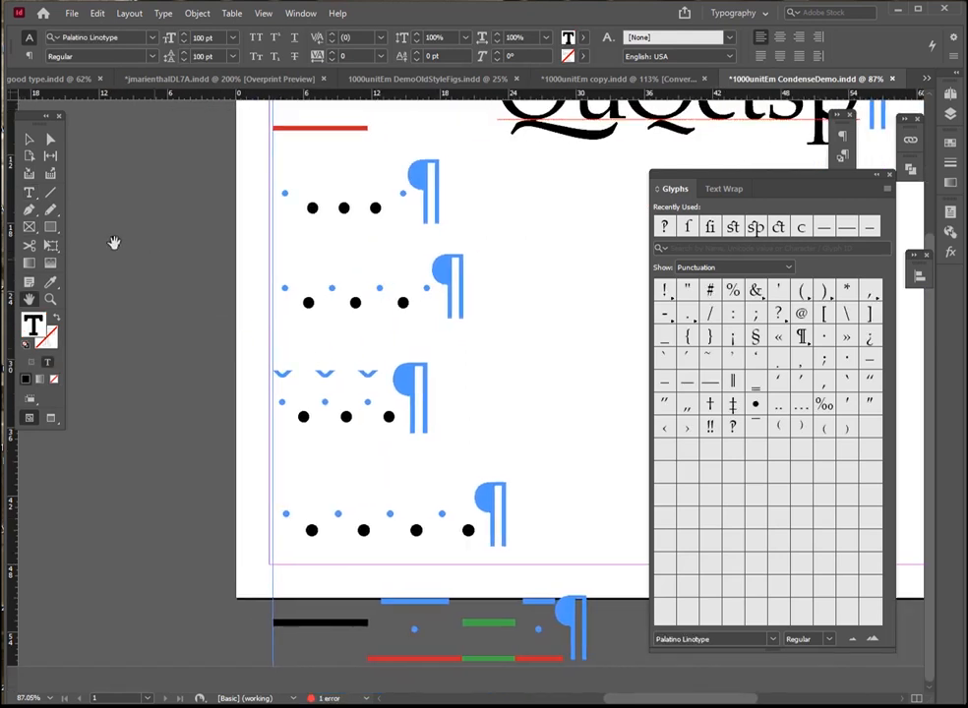
Compare the widths of the ellipsis glyph, the periods with ordinary spaces and the periods with thin spaces by selecting each
left_click(28, 192)
double_click(380, 208)
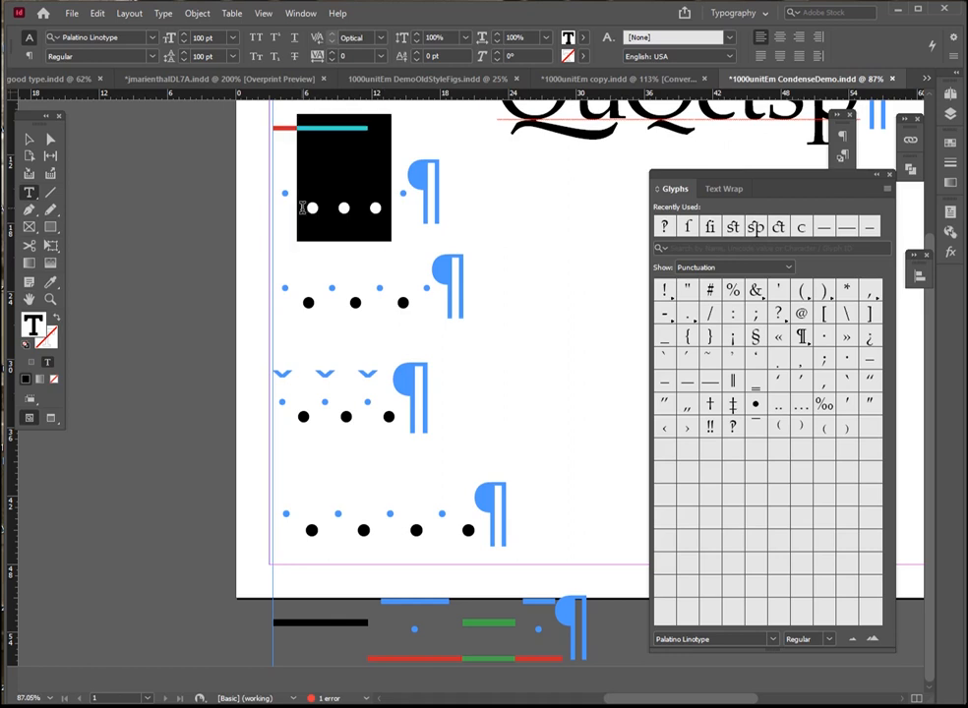
triple_click(424, 303)
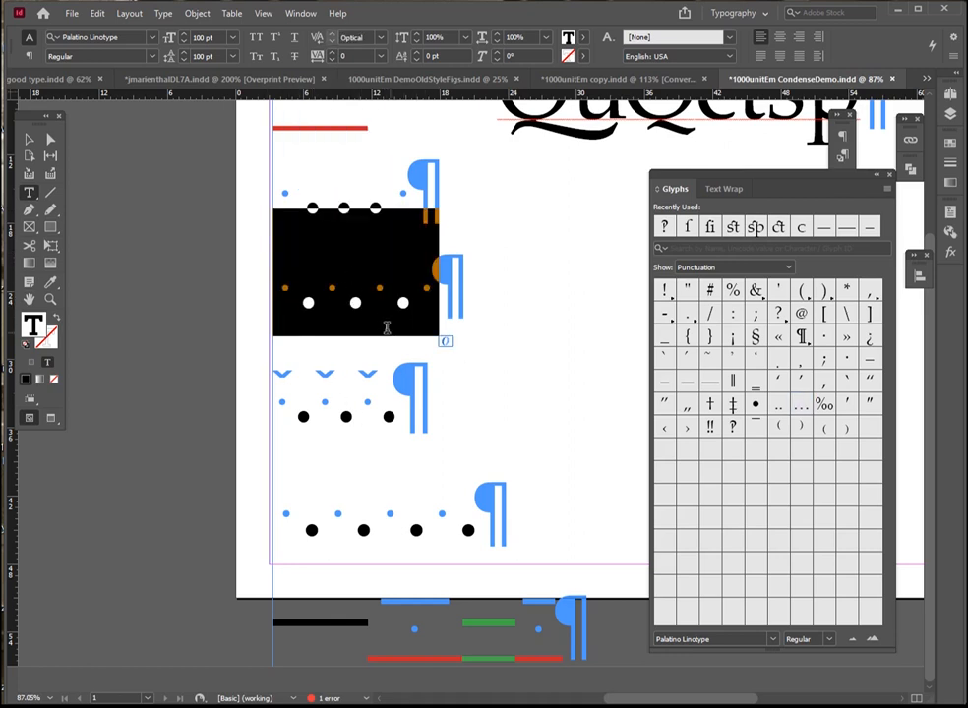
left_click_drag(398, 401, 288, 392)
Delete and reinsert the thin spaces before the first and second periods of the third dotted line
double_click(286, 393)
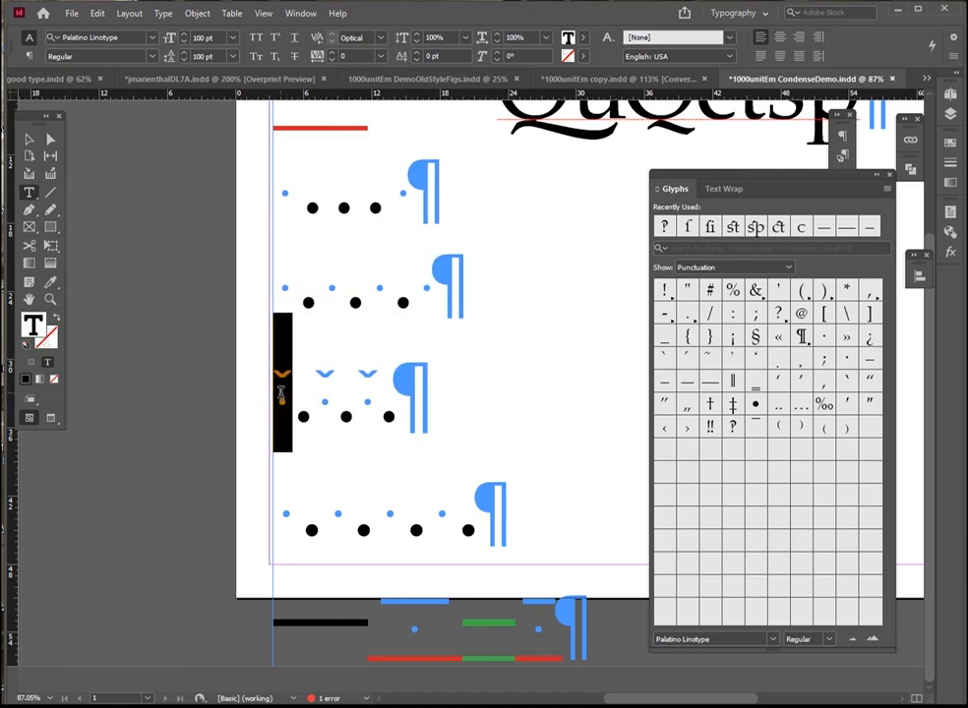
key("BackSpace")
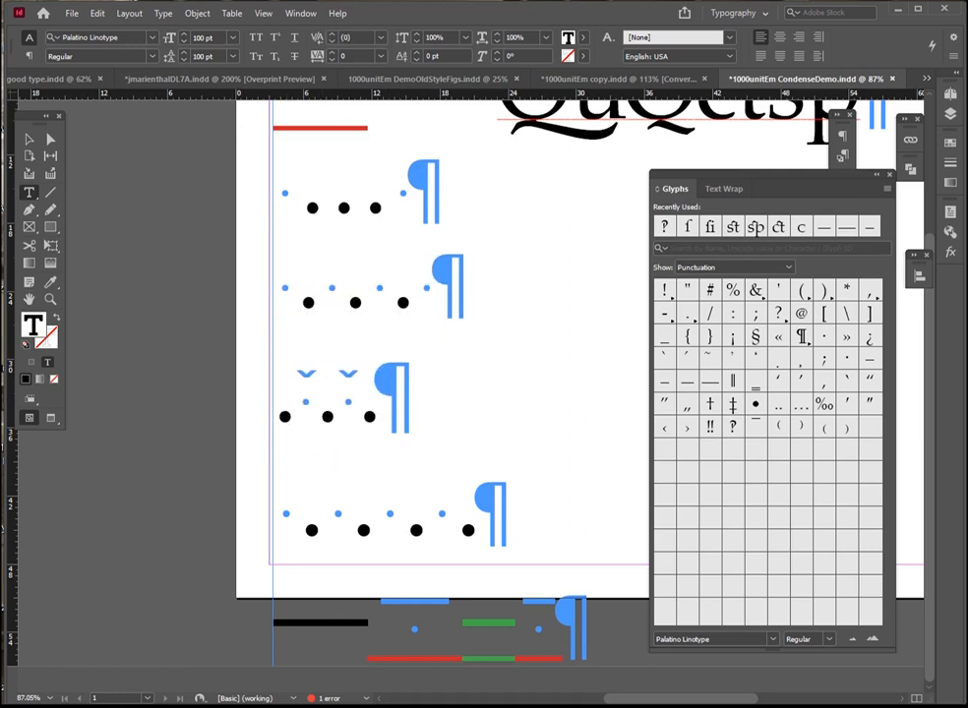
key("ctrl+alt+x")
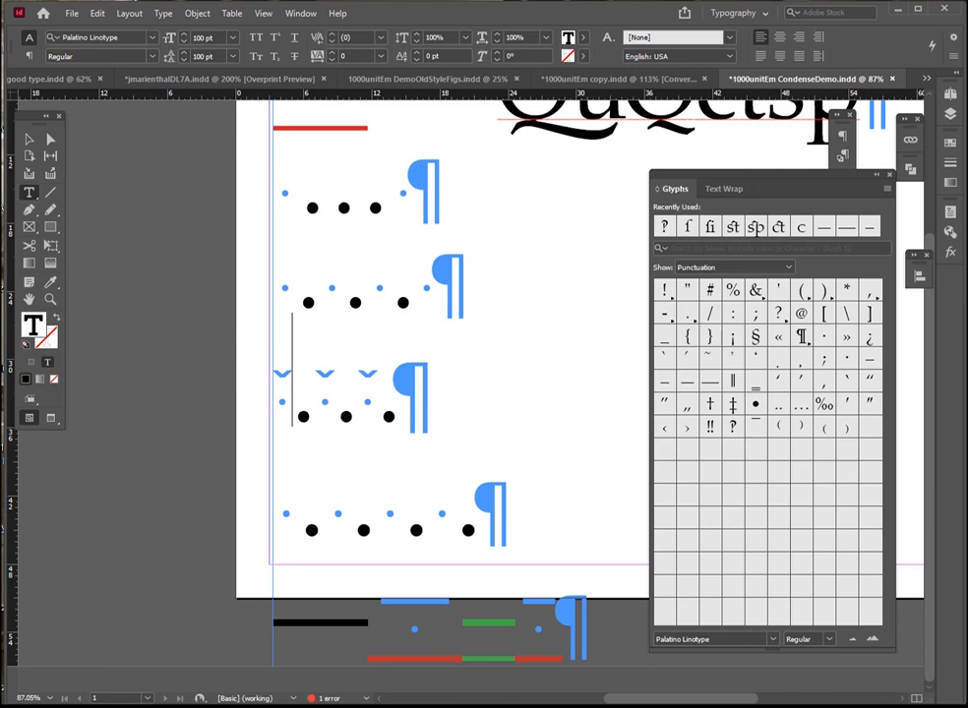
key("Right")
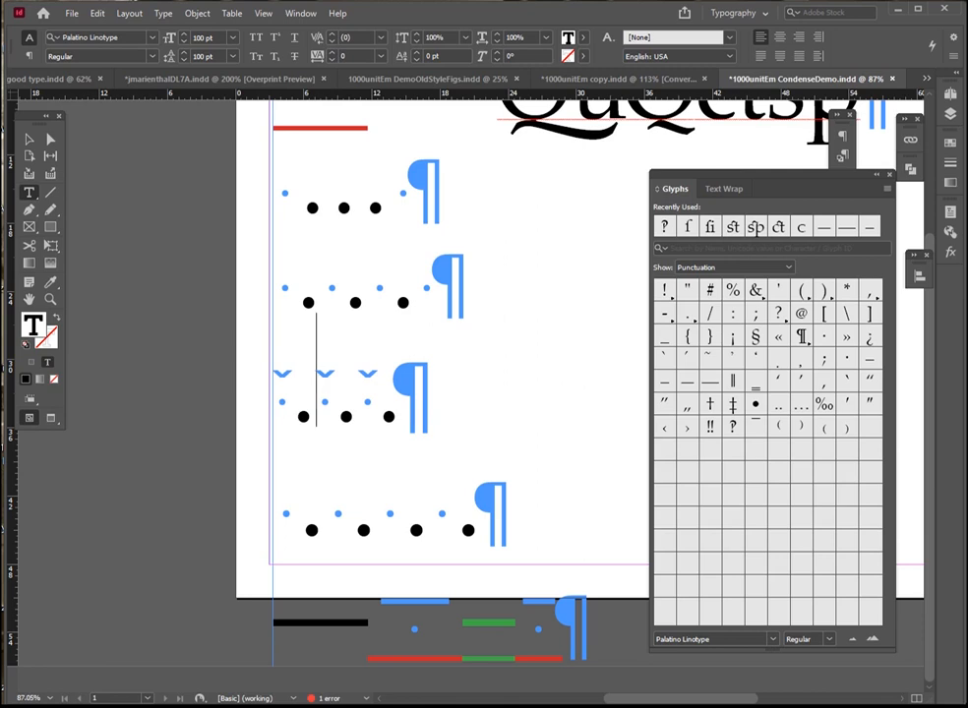
key("Delete")
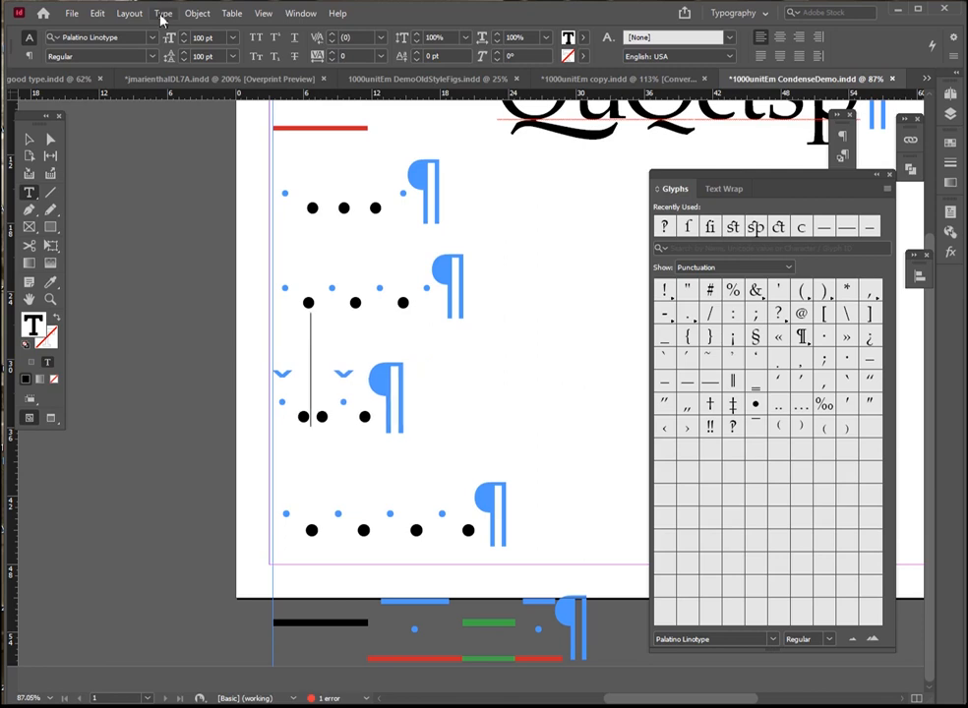
left_click(162, 14)
mouse_move(317, 449)
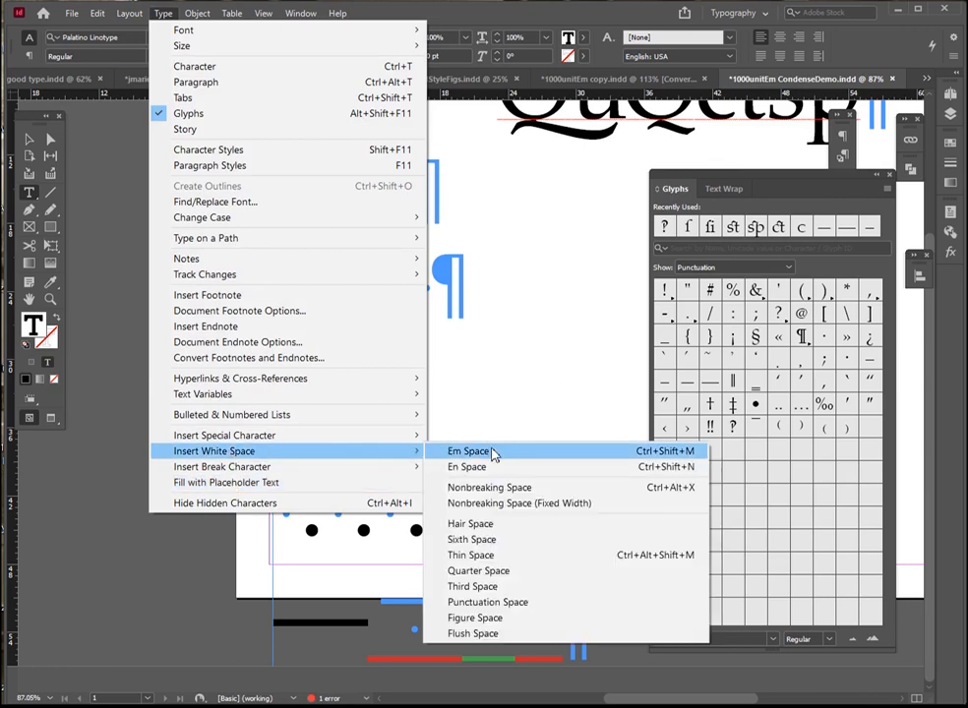
left_click(484, 556)
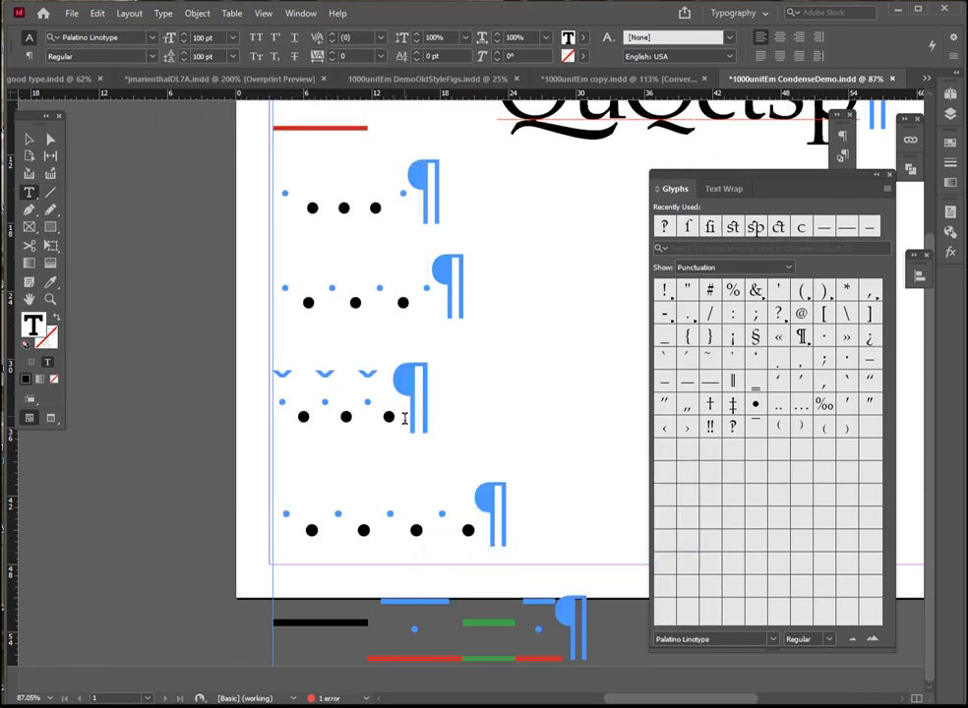
Add "quote continues" after the thin-spaced periods, repeat the thin-spaced periods at the end, and set the line to 72 pt
left_click_drag(398, 411, 254, 378)
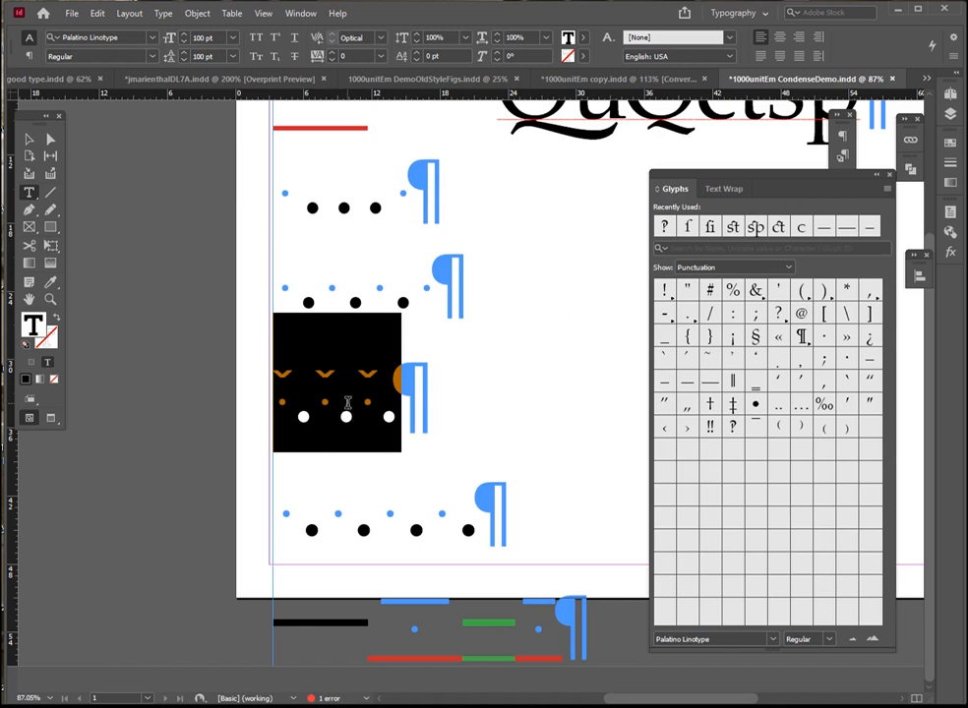
key("Right")
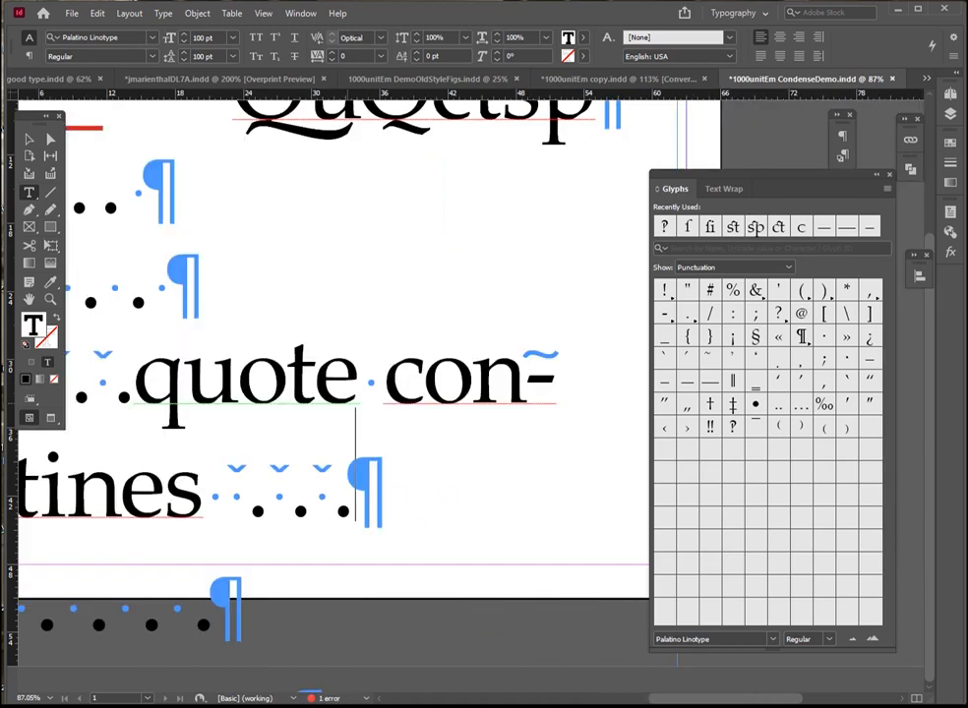
key("ctrl+minus")
left_click(283, 421)
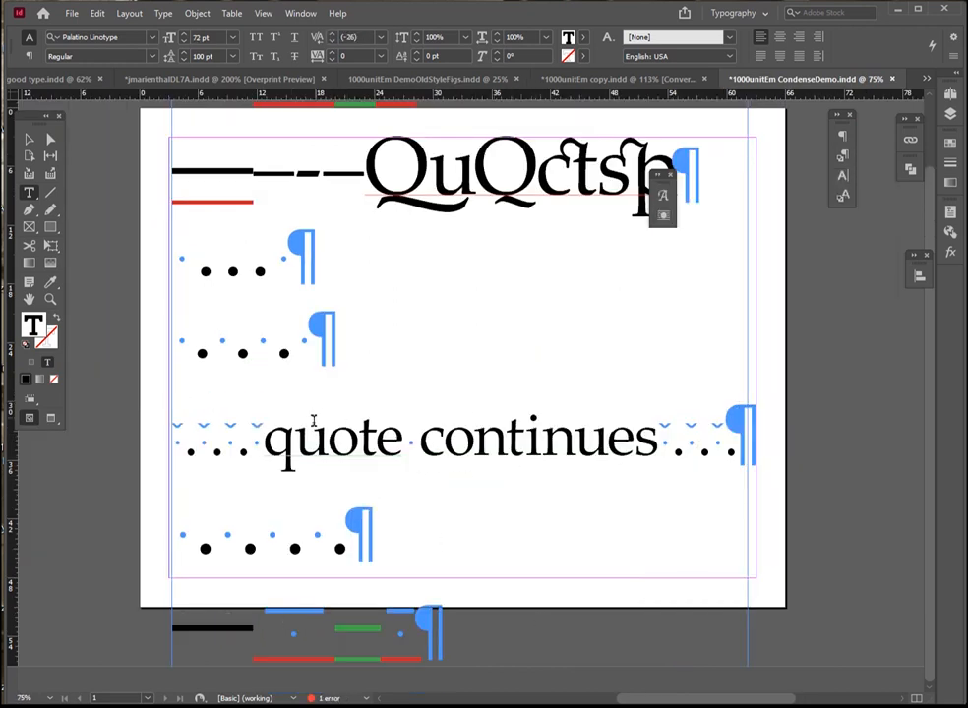
Compare the thin-spaced periods before "quote continues" with the ordinary-spaced periods and the ellipsis glyph in the lines above
left_click_drag(264, 435, 174, 443)
left_click_drag(253, 342, 178, 272)
left_click(260, 266)
double_click(260, 269)
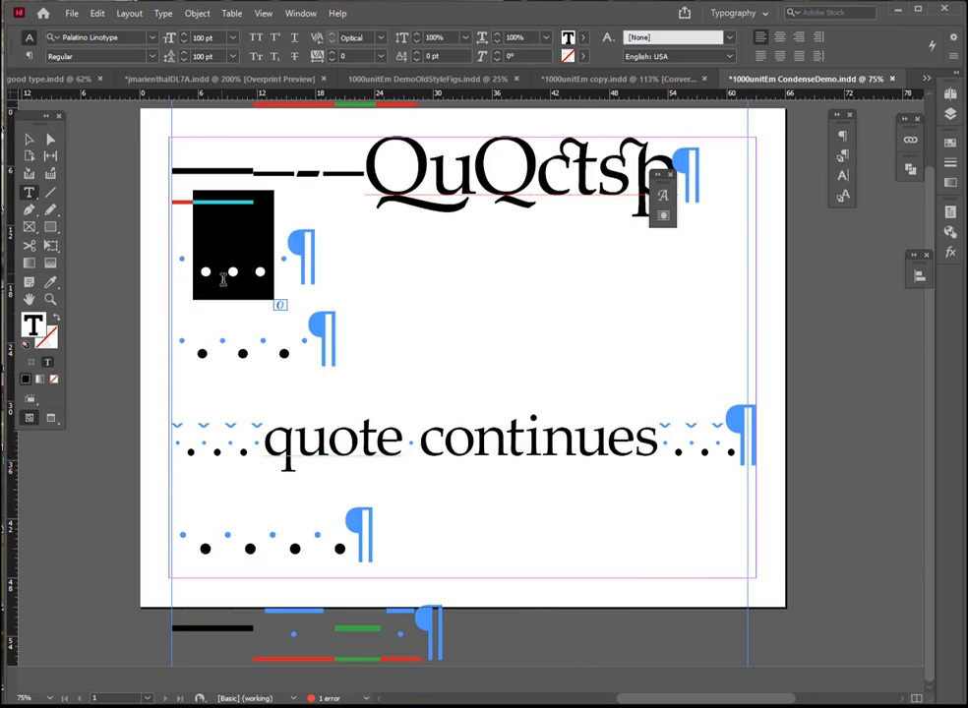
left_click(27, 137)
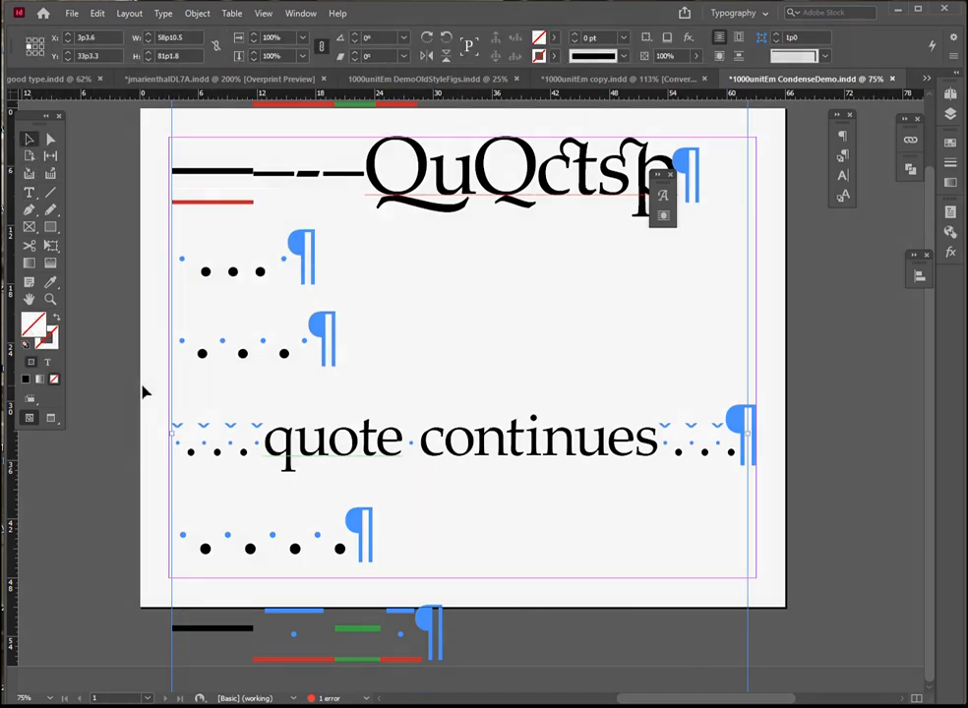